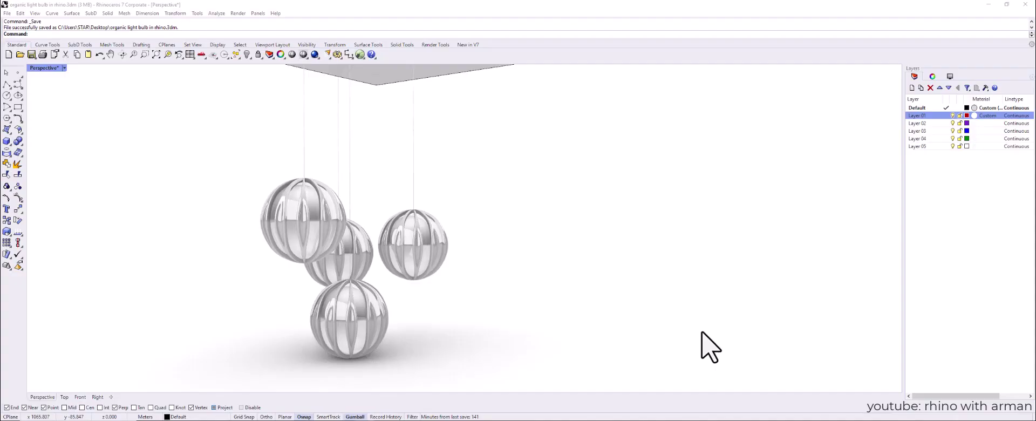
- Examine the finished pendant light model from several angles
right_drag(415, 254, 376, 249)
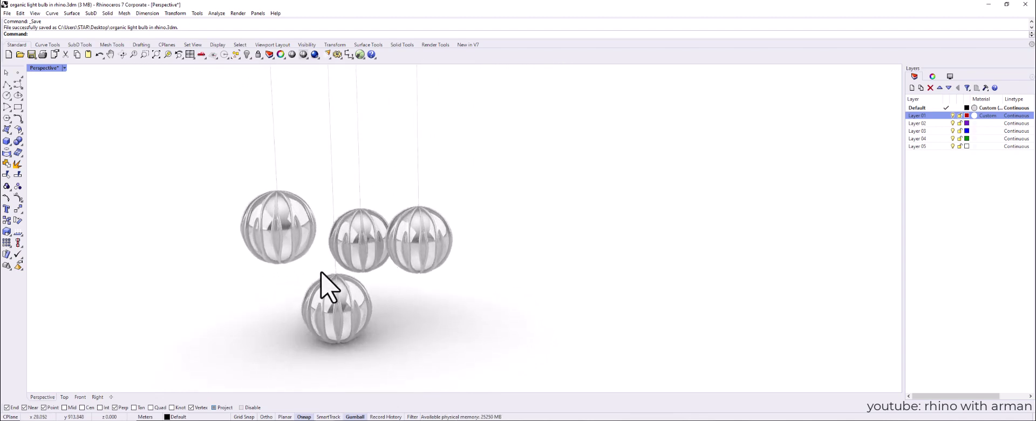
shift+right_drag(329, 280, 393, 249)
scroll(395, 249, up, 6)
scroll(418, 233, down, 4)
right_drag(462, 234, 416, 245)
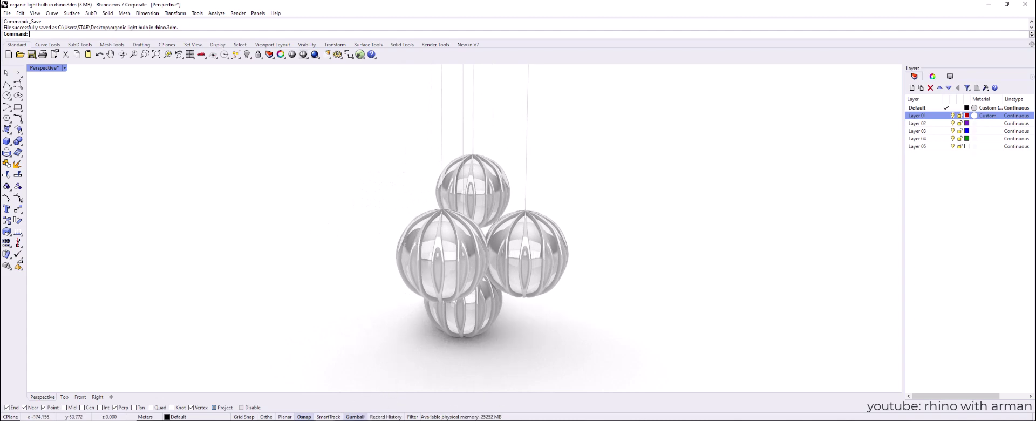
- Switch to the other Rhinoceros window, which holds the empty Front viewport
click(324, 420)
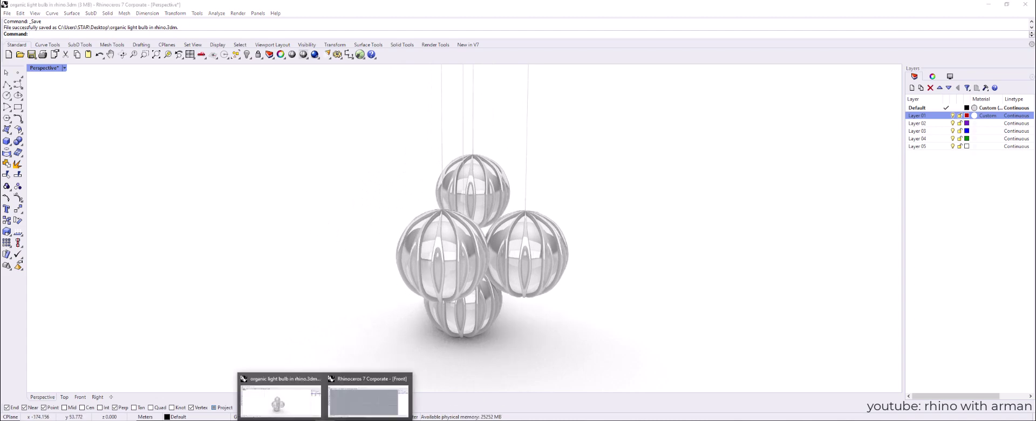
click(358, 398)
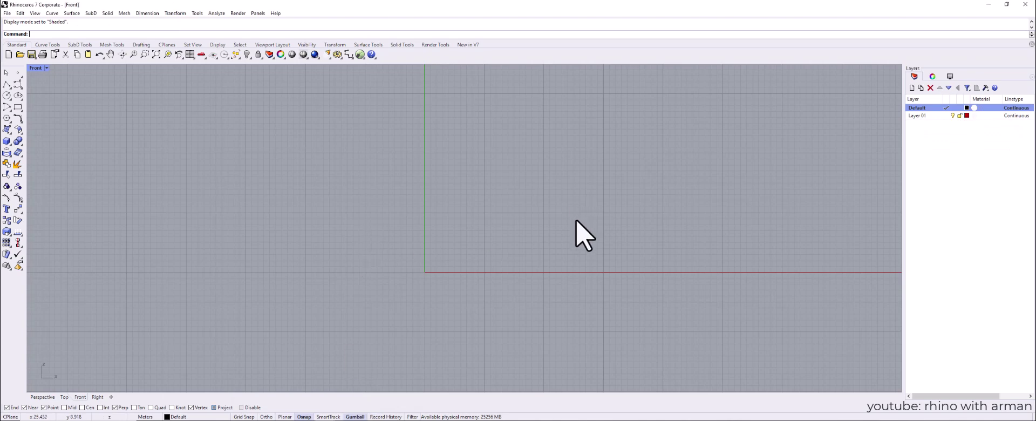
right_drag(509, 243, 530, 265)
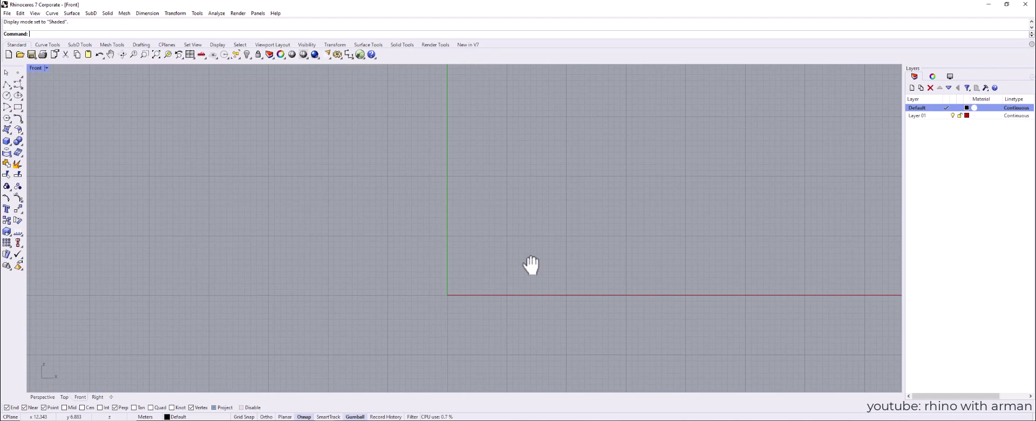
- Draw a single-face SubD plane from the origin, about 4.2 m wide and 13 m high
click(85, 45)
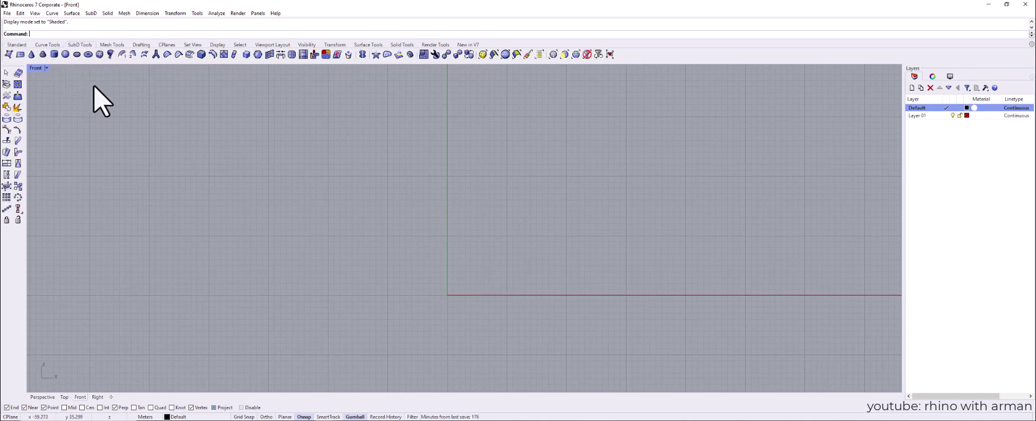
click(20, 55)
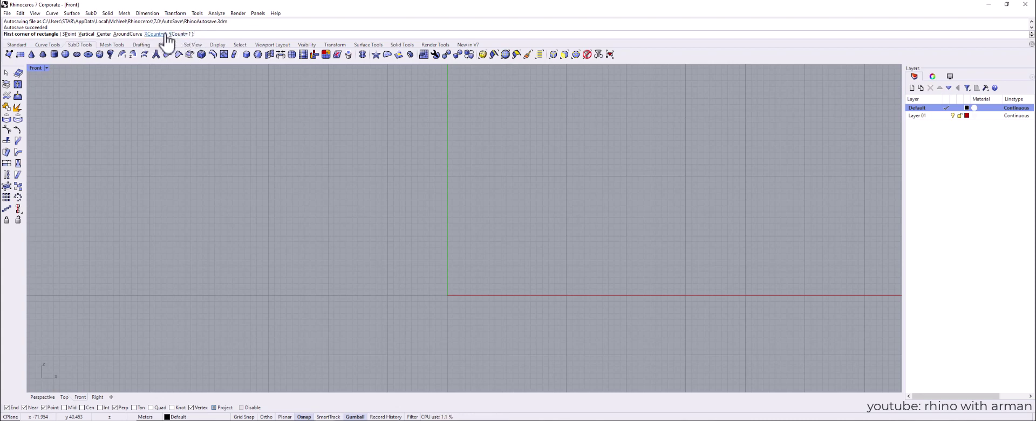
click(448, 295)
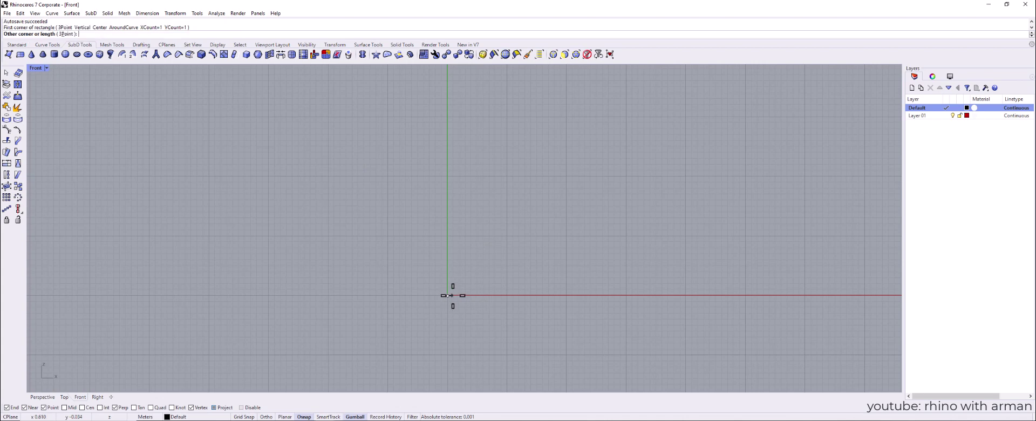
click(472, 218)
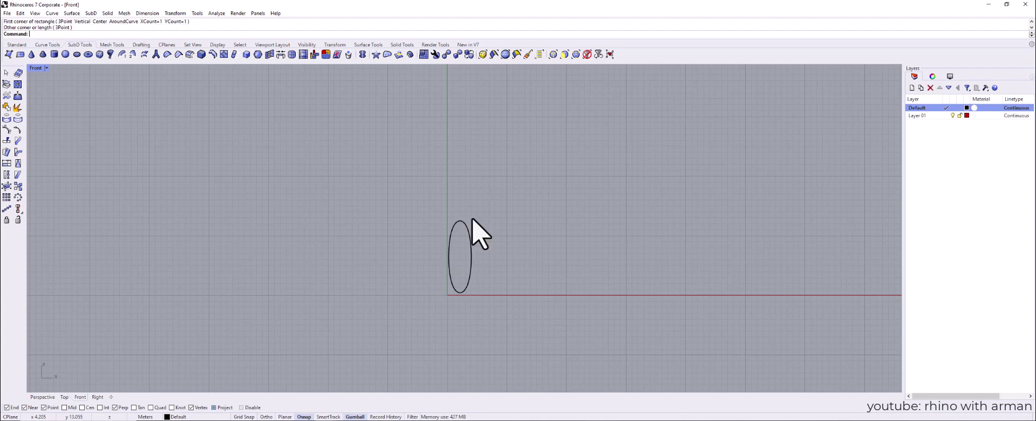
right_drag(478, 203, 483, 219)
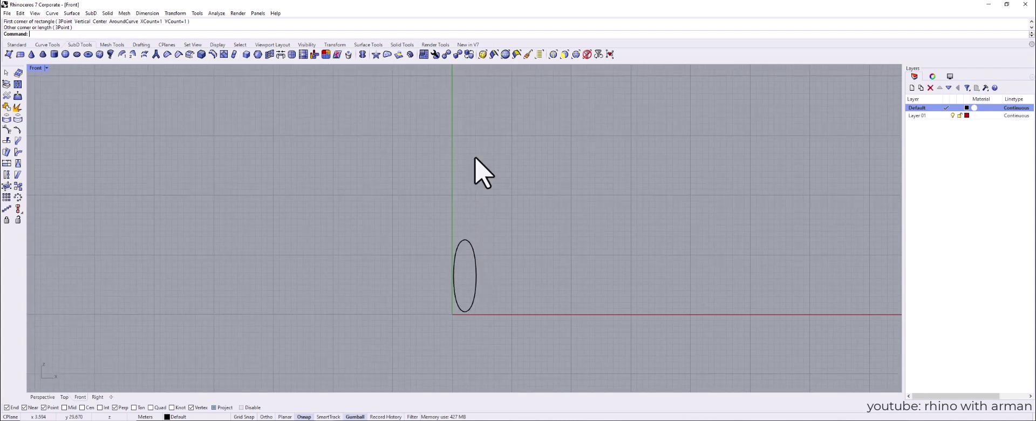
- Toggle the SubD display from smooth to flat
click(469, 54)
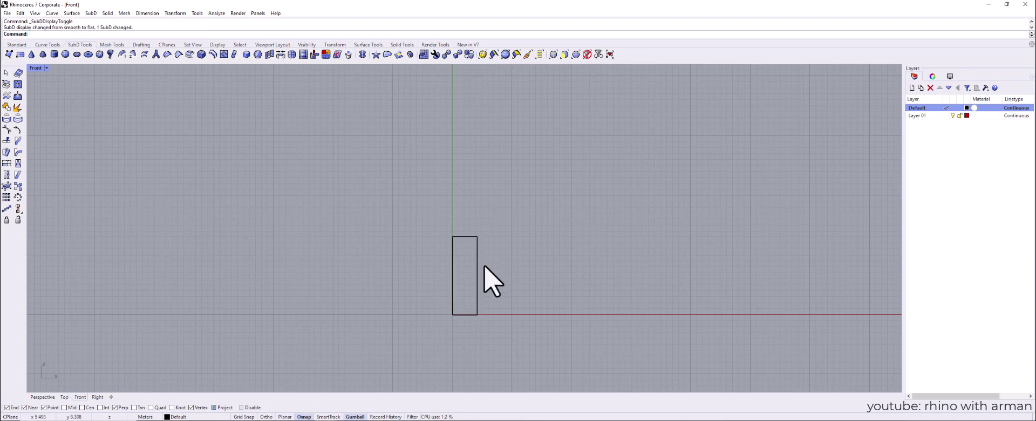
right_drag(490, 282, 550, 301)
click(516, 258)
key(Escape)
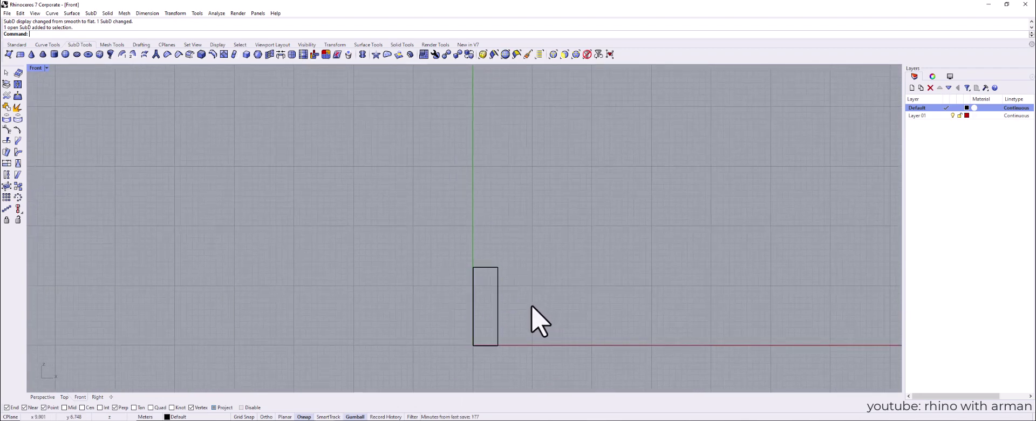
- Extrude the SubD plane's upper edge straight up to add a second face
ctrl+shift+click(486, 268)
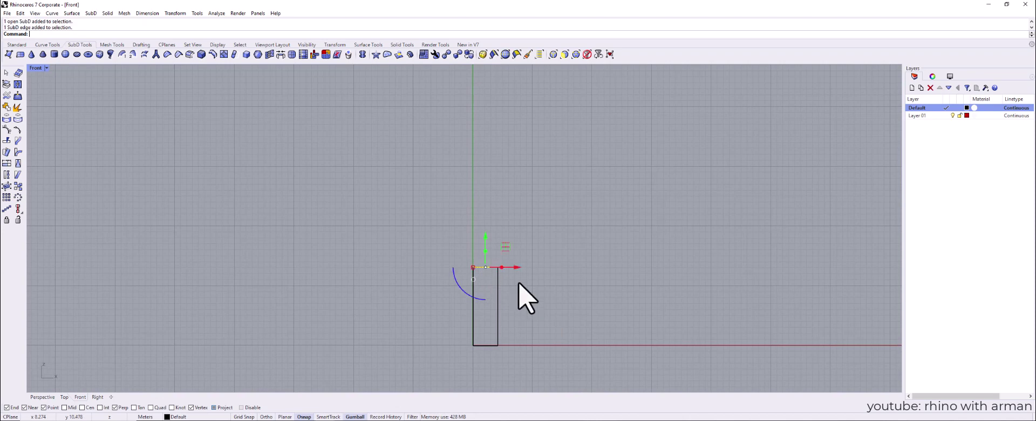
right_drag(559, 242, 523, 295)
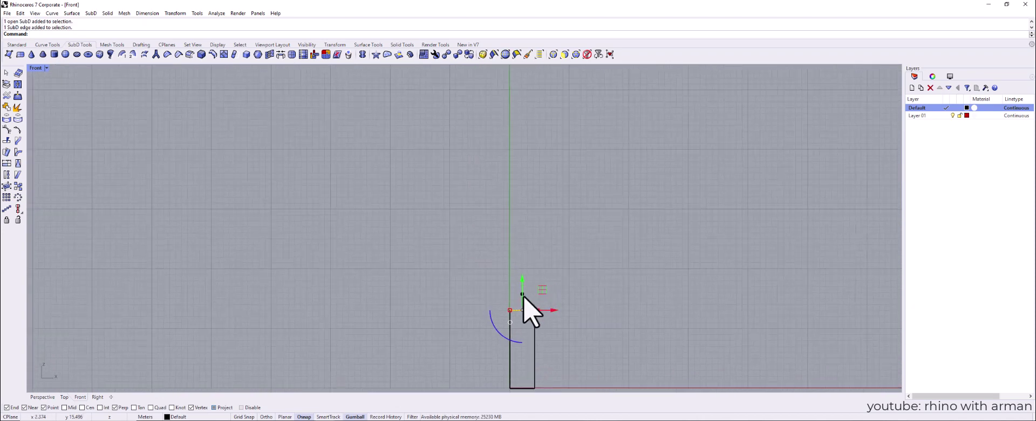
drag(522, 294, 526, 224)
scroll(537, 285, down, 6)
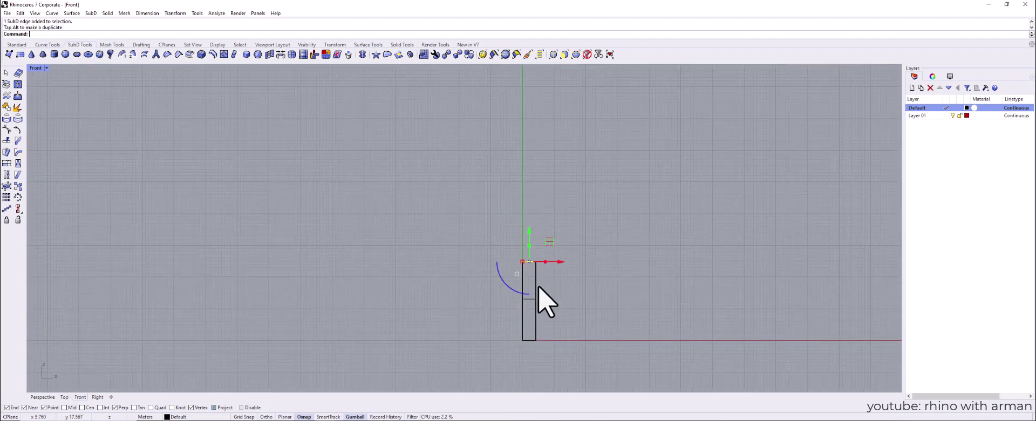
- Extrude the upper edge again and shift it outward in X, so the new face slants away from the vertical axis
right_drag(544, 266, 546, 298)
scroll(534, 288, up, 4)
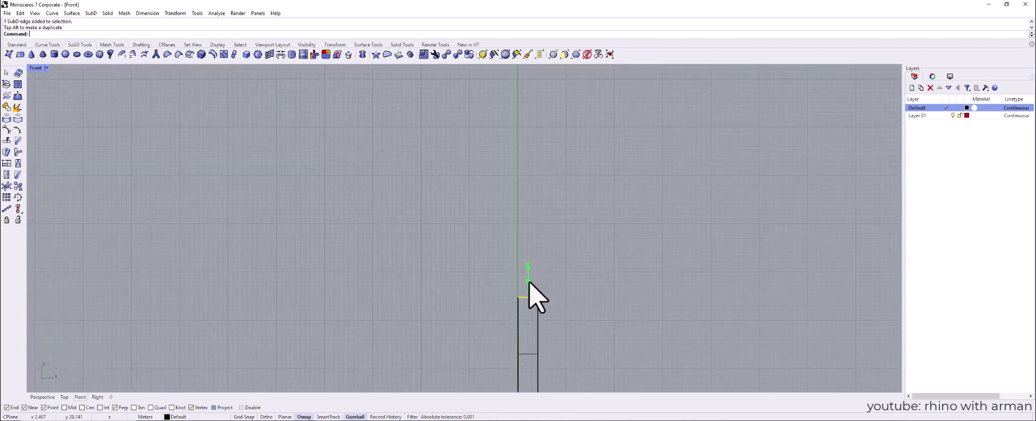
drag(529, 281, 581, 190)
scroll(569, 283, down, 2)
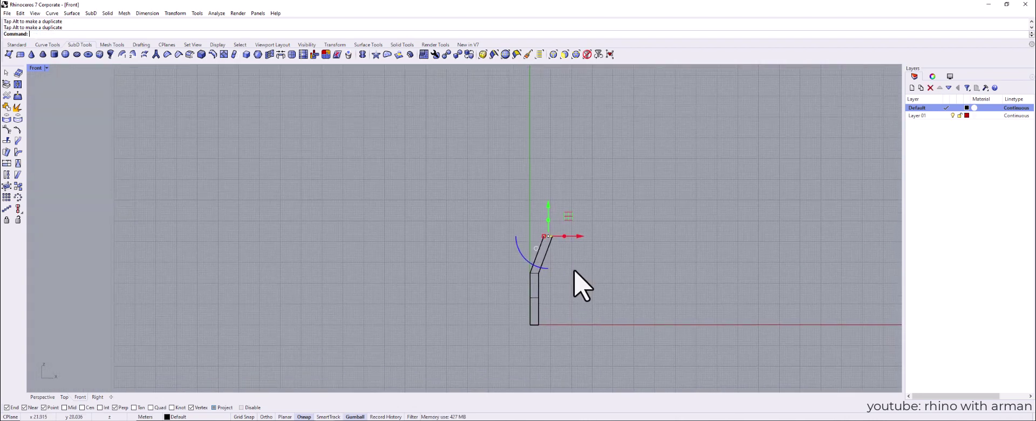
scroll(572, 283, up, 3)
drag(565, 248, 557, 234)
scroll(569, 309, down, 4)
right_drag(567, 305, 583, 323)
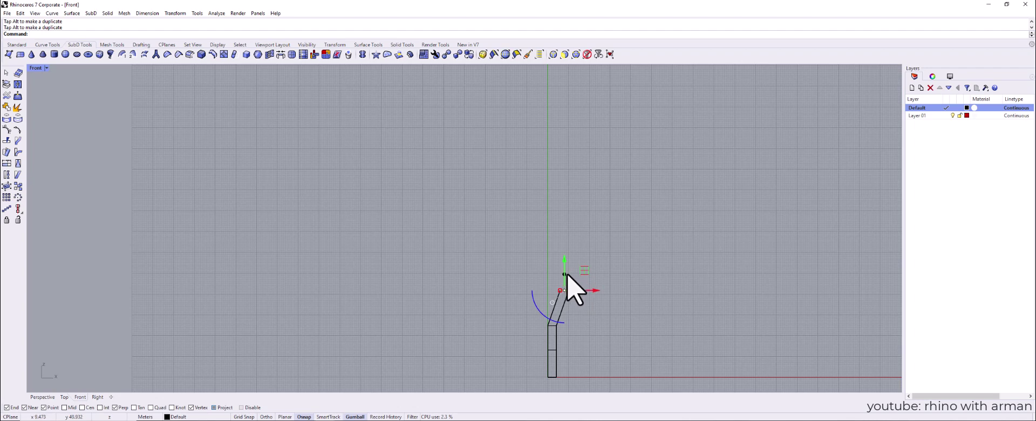
- Extrude the slanted face's upper edge upward and shift it back into line with the vertical axis
drag(565, 274, 564, 240)
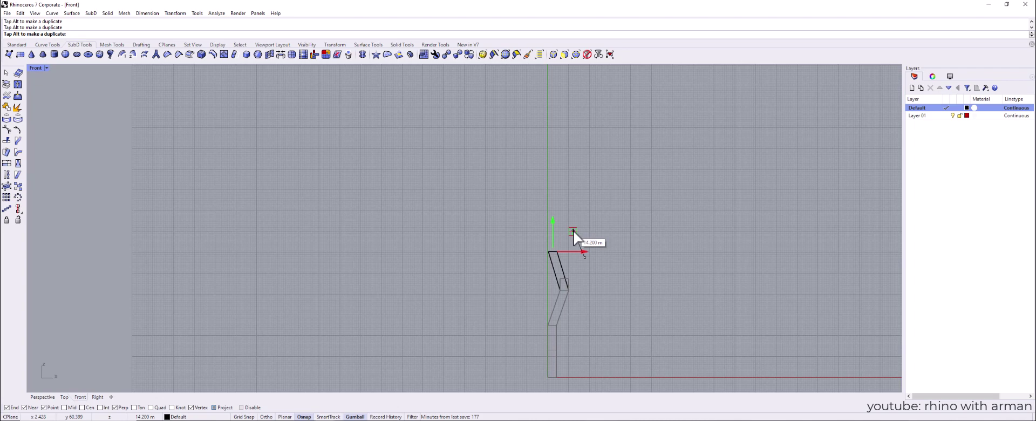
drag(572, 231, 572, 231)
right_drag(623, 239, 641, 267)
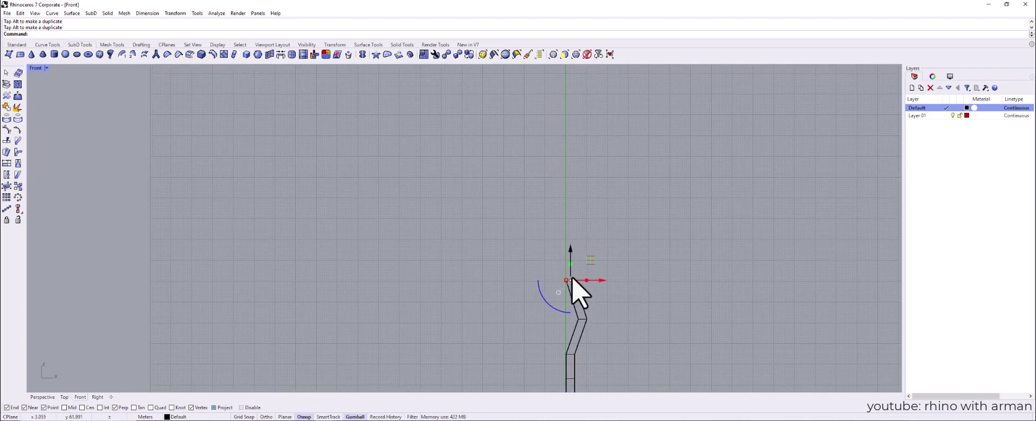
- Extend the strip straight up from its upper edge with two more faces and deselect it
drag(570, 264, 572, 196)
click(599, 251)
scroll(599, 252, down, 6)
scroll(604, 272, up, 4)
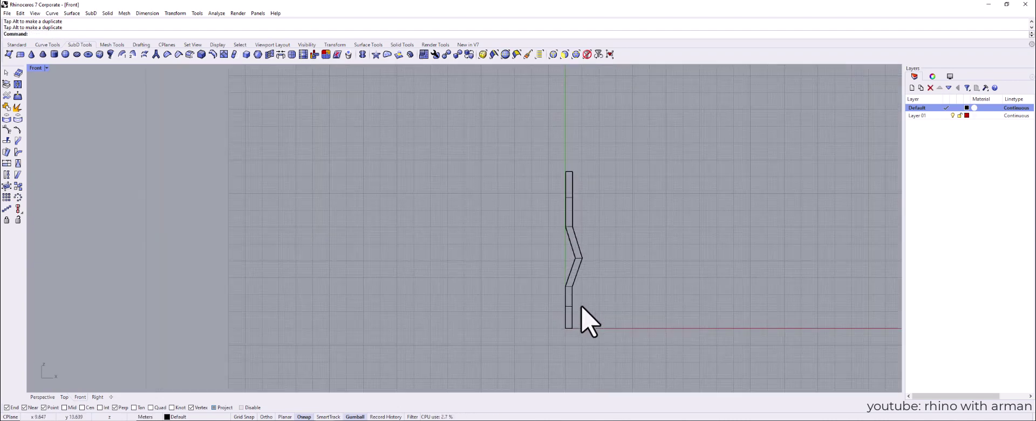
mouse_move(592, 283)
right_down()
mouse_move(592, 301)
mouse_move(591, 280)
right_up()
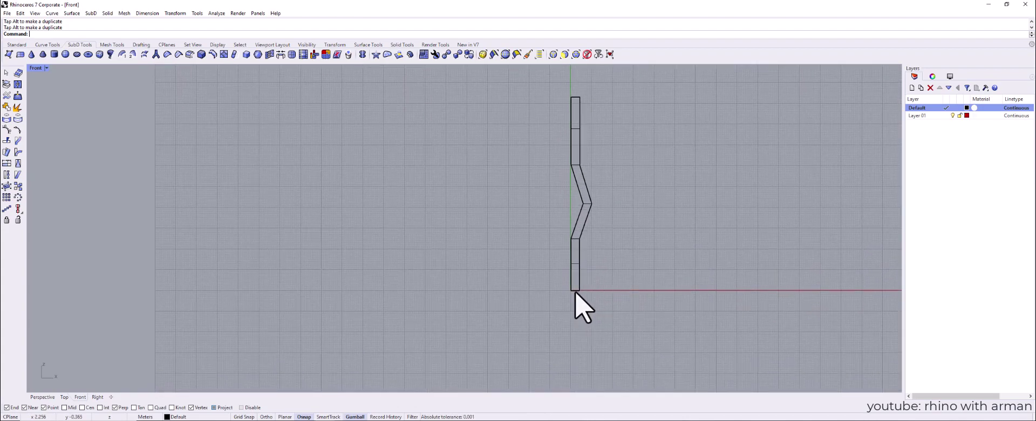
- Move the strip's lowest edge down slightly below the X axis
ctrl+shift+click(575, 292)
drag(577, 260, 578, 278)
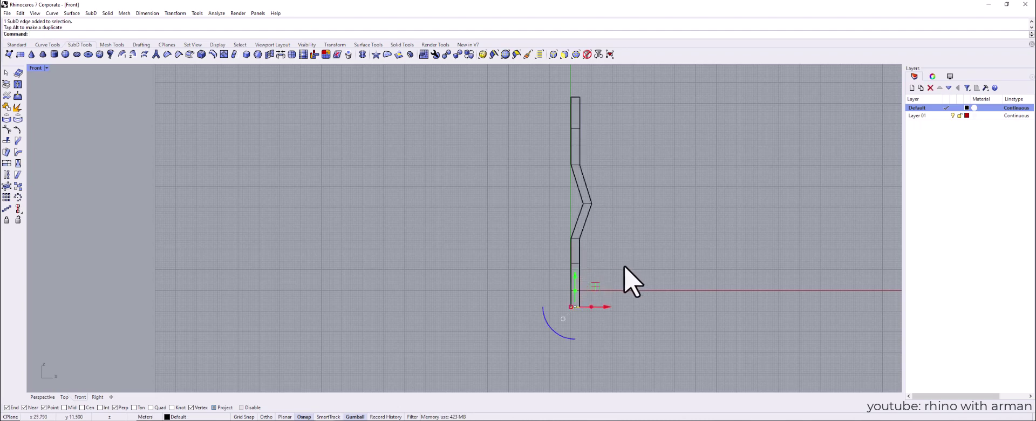
key(Escape)
scroll(627, 272, down, 1)
right_drag(627, 275, 635, 292)
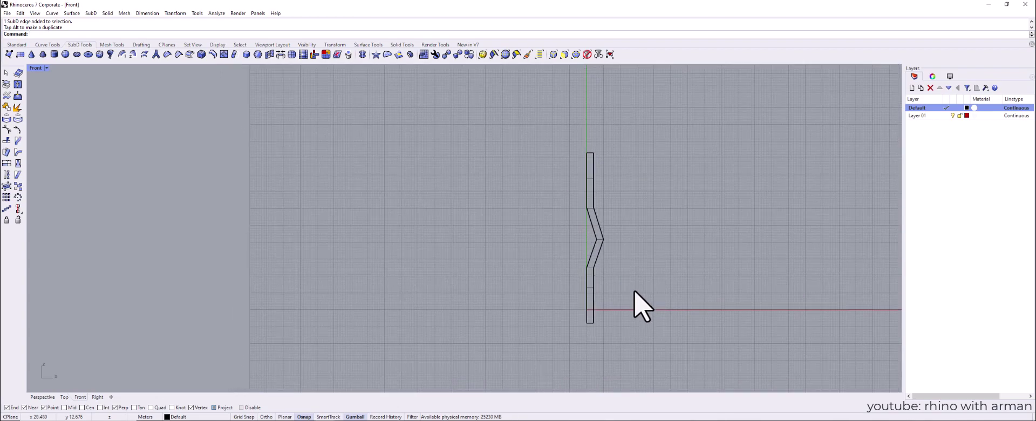
- Reflect the SubD strip across a vertical plane along its straight inner edge, keeping the current primary side
click(599, 240)
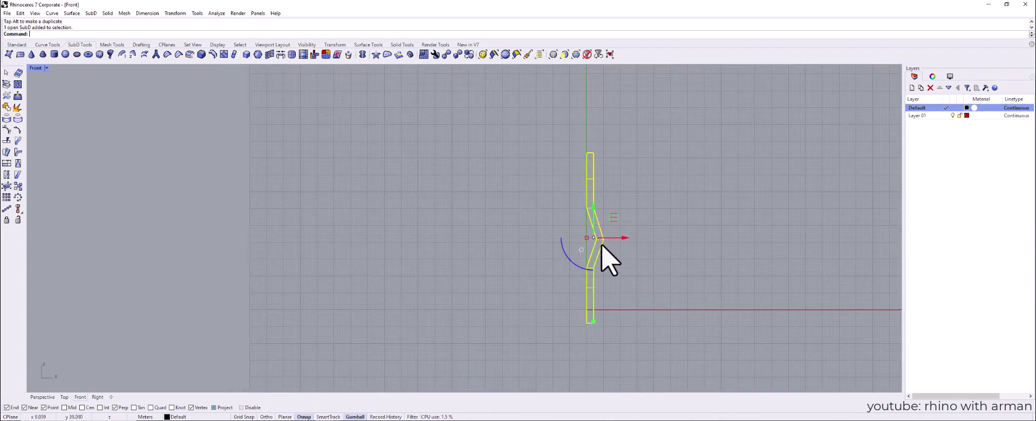
click(362, 54)
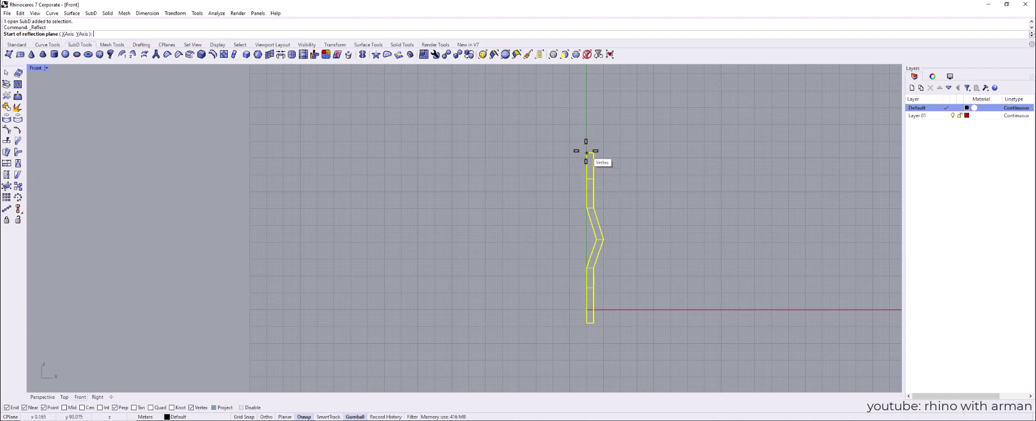
click(586, 152)
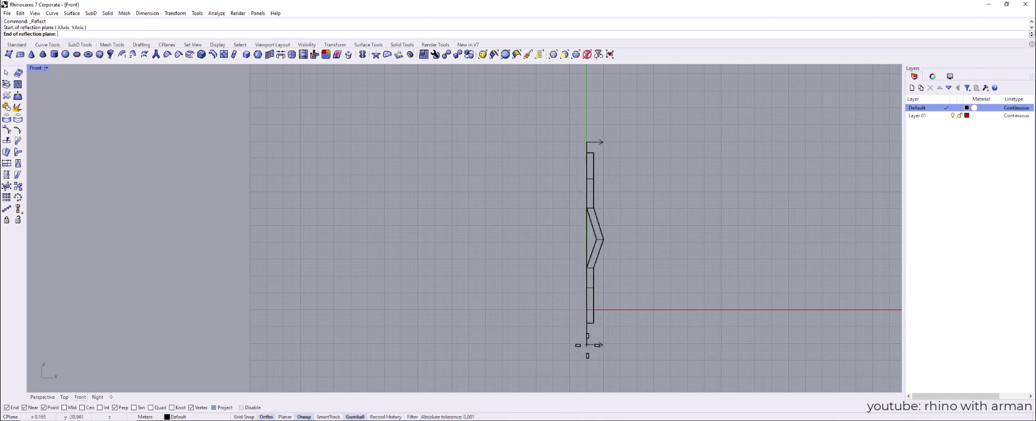
click(587, 345)
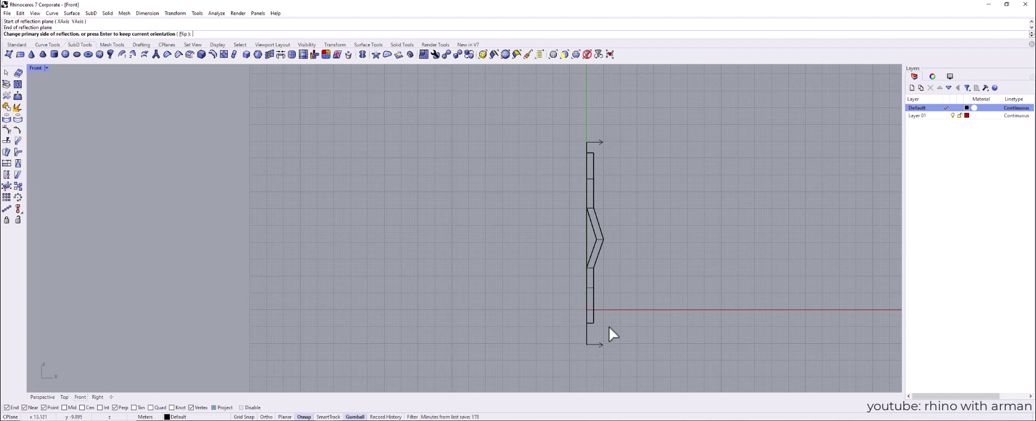
key(Return)
right_drag(648, 297, 576, 308)
scroll(515, 215, down, 6)
scroll(515, 215, up, 8)
click(521, 239)
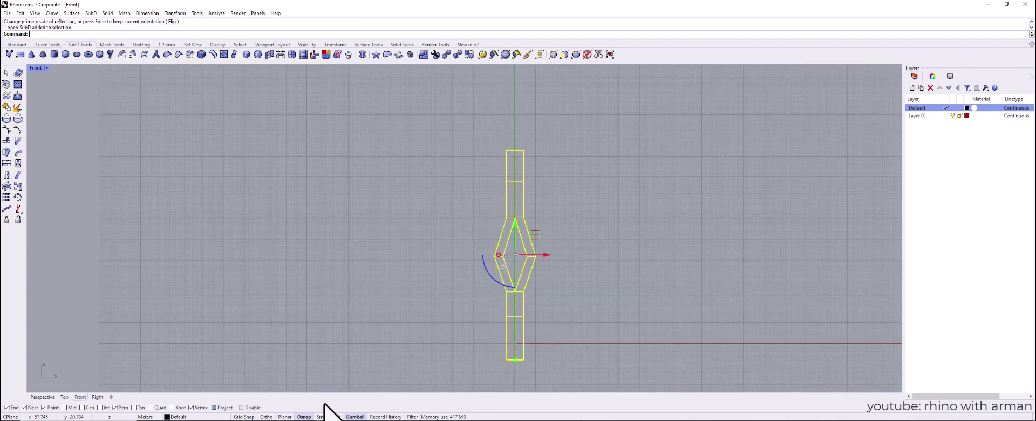
- Switch to the Perspective viewport and inspect the reflected strip with its diamond opening
click(44, 397)
scroll(462, 224, down, 4)
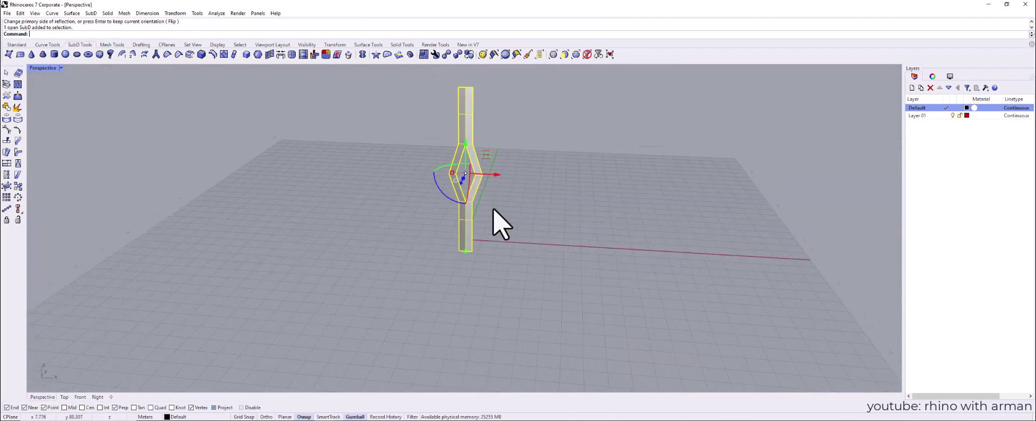
click(505, 280)
right_drag(506, 279, 487, 289)
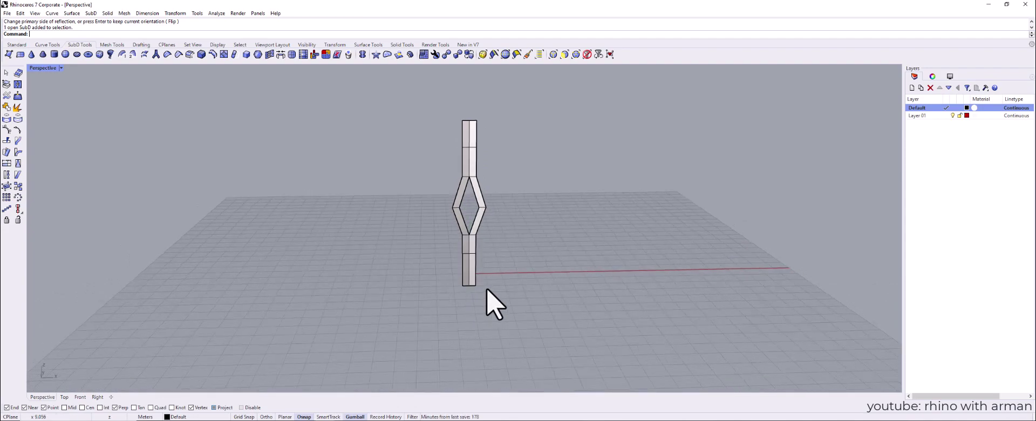
scroll(474, 212, up, 3)
scroll(475, 121, down, 3)
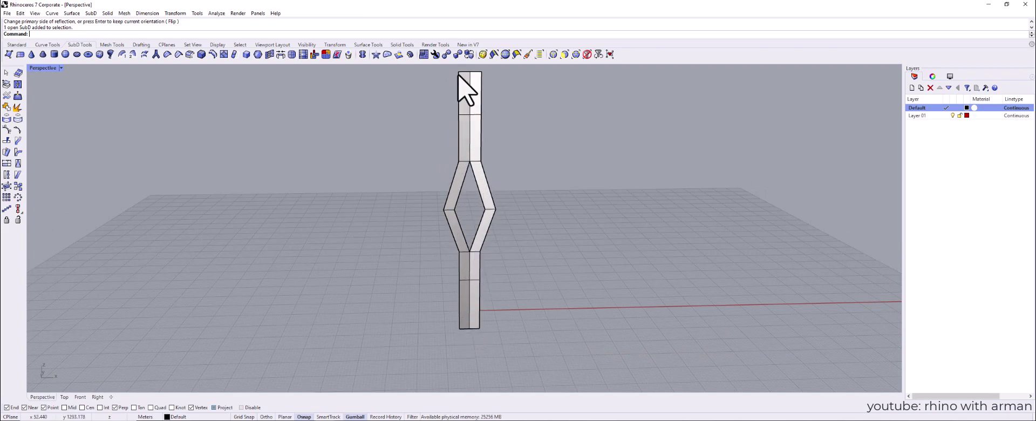
- Limit selection to points and vertices, and pull the diamond's outer side vertex outward along X
click(576, 54)
click(495, 210)
drag(516, 208, 529, 209)
right_drag(582, 236, 459, 212)
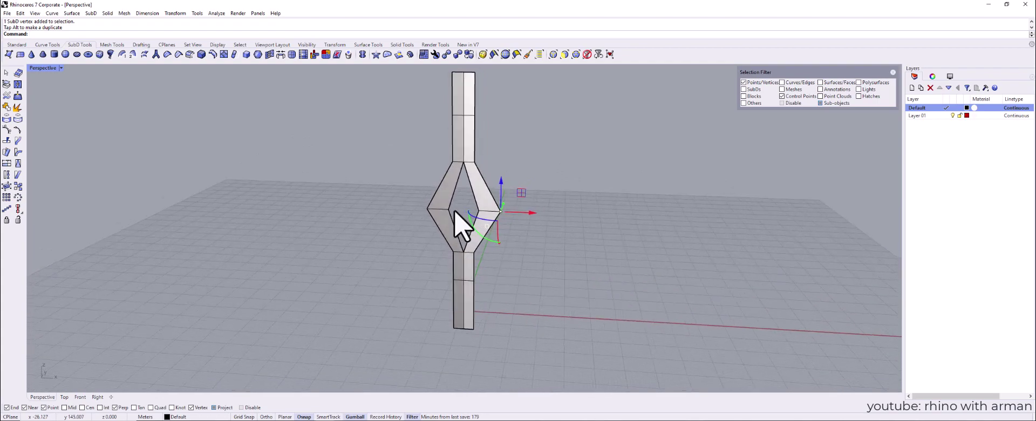
scroll(513, 173, down, 3)
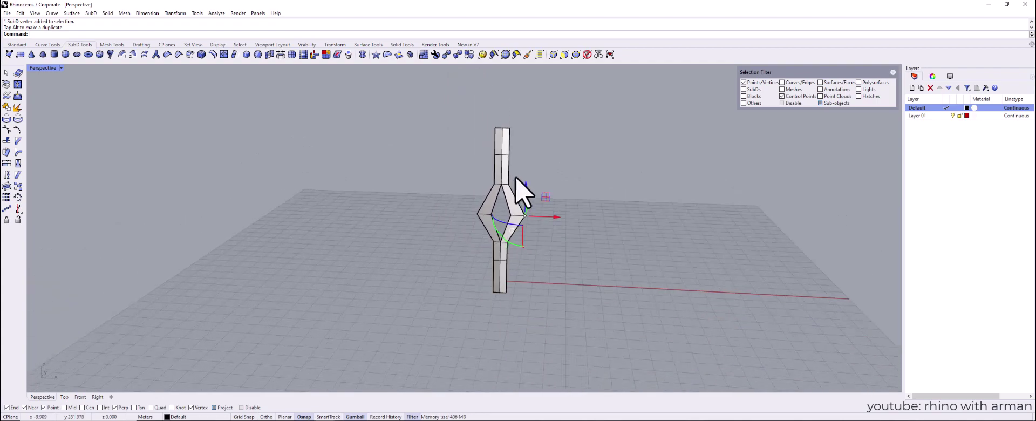
right_drag(515, 178, 525, 223)
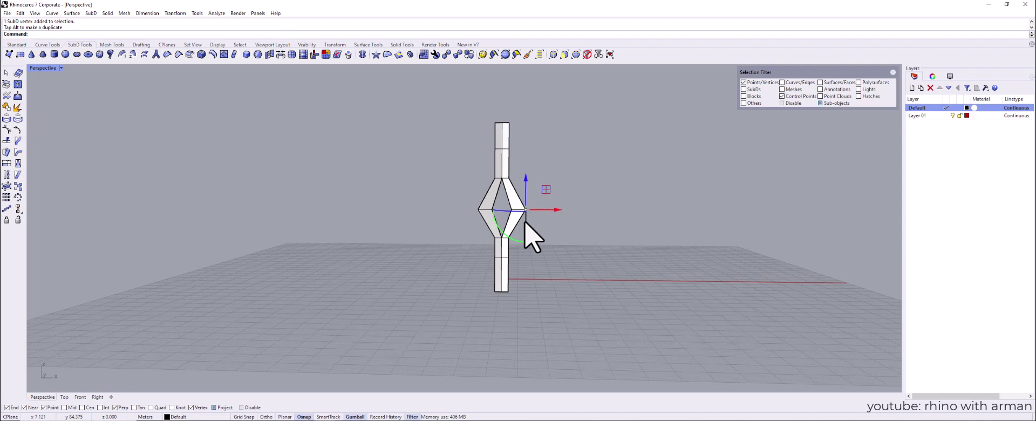
- Fine-tune the position of the diamond's outer side vertex along X and deselect it
scroll(518, 229, up, 2)
drag(557, 207, 549, 208)
right_drag(521, 245, 515, 247)
click(539, 248)
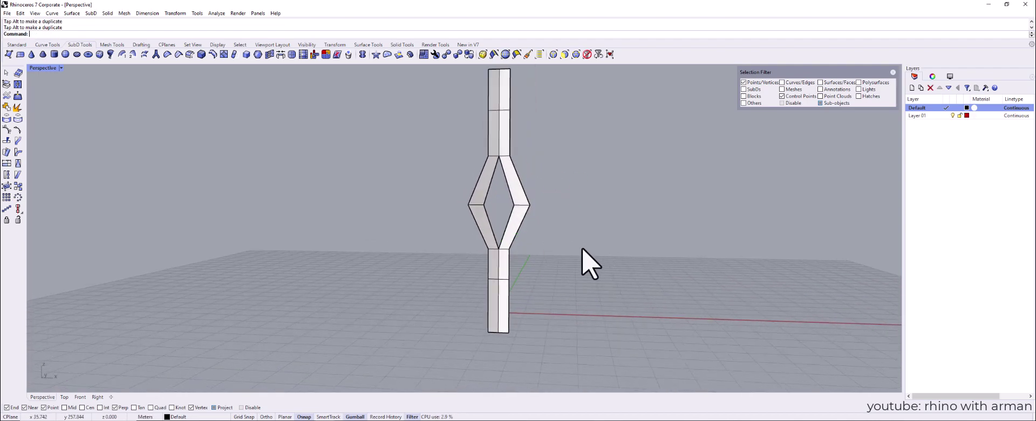
right_drag(603, 235, 588, 251)
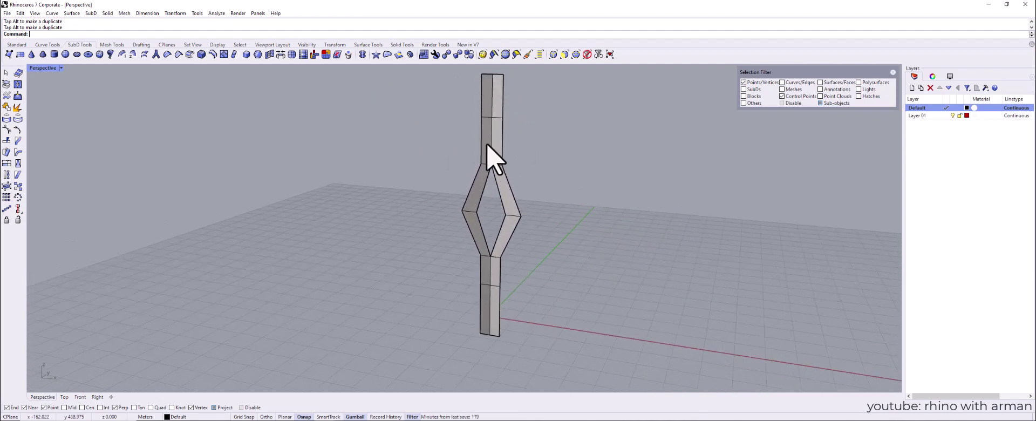
- Remove the symmetry from the reflected SubD strip and turn off the selection filter
shift+right_drag(487, 140, 491, 155)
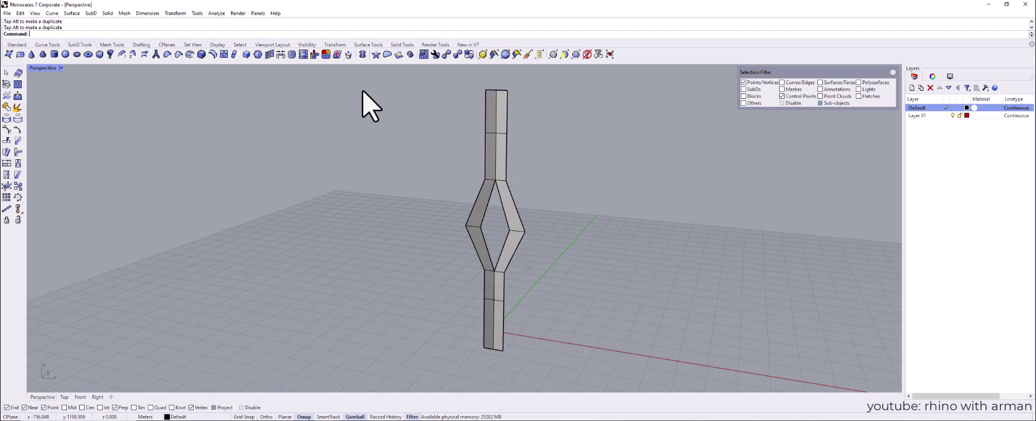
right_click(362, 53)
click(497, 135)
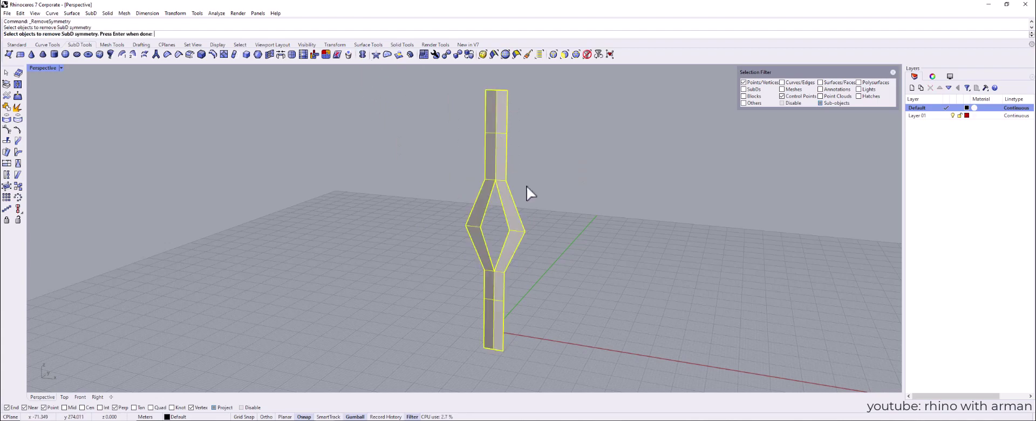
right_click(558, 209)
right_drag(556, 240, 509, 277)
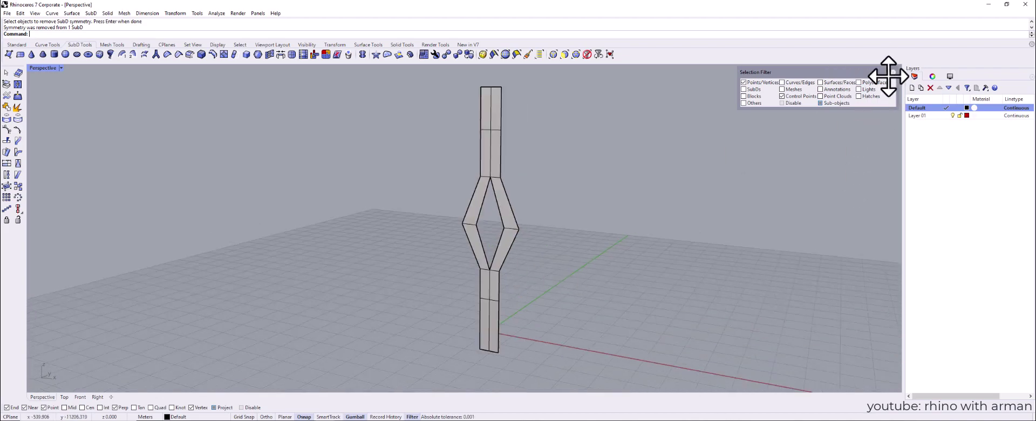
drag(879, 74, 815, 107)
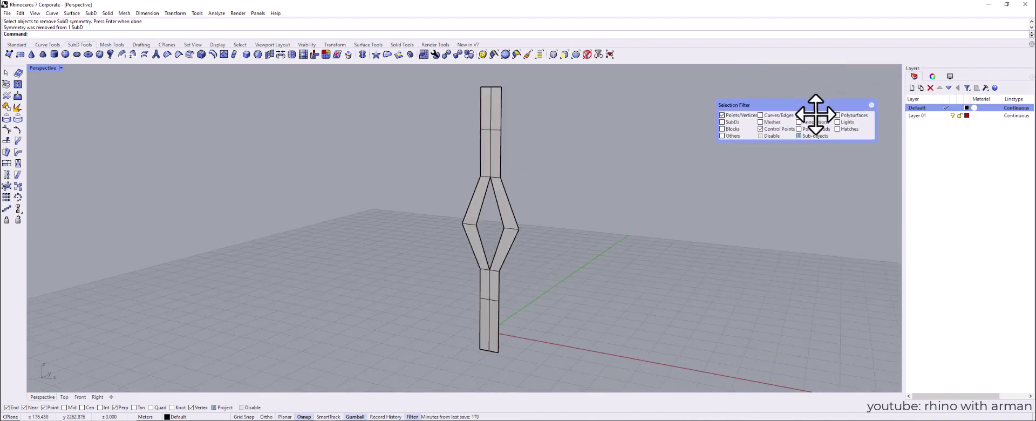
click(872, 105)
right_drag(593, 273, 597, 248)
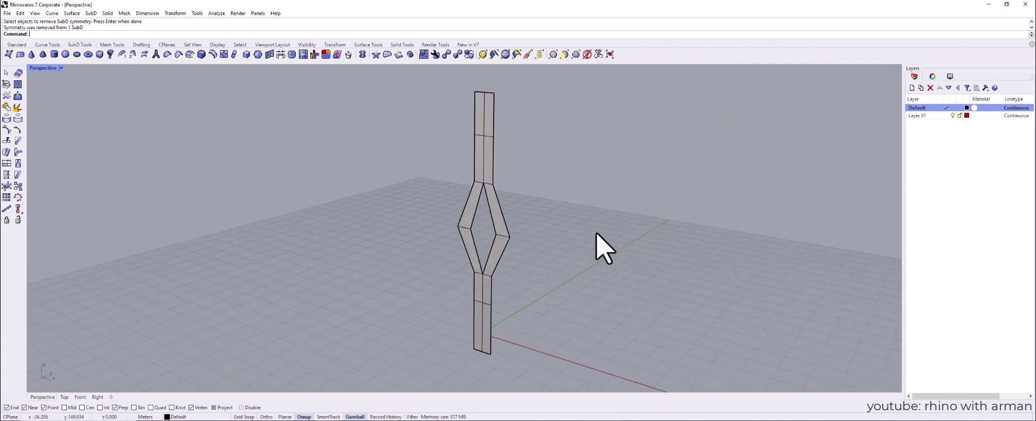
- Limit selection to edges, extrude the diamond opening's inner edge loop backward along Y, and scale it narrower along X
click(553, 54)
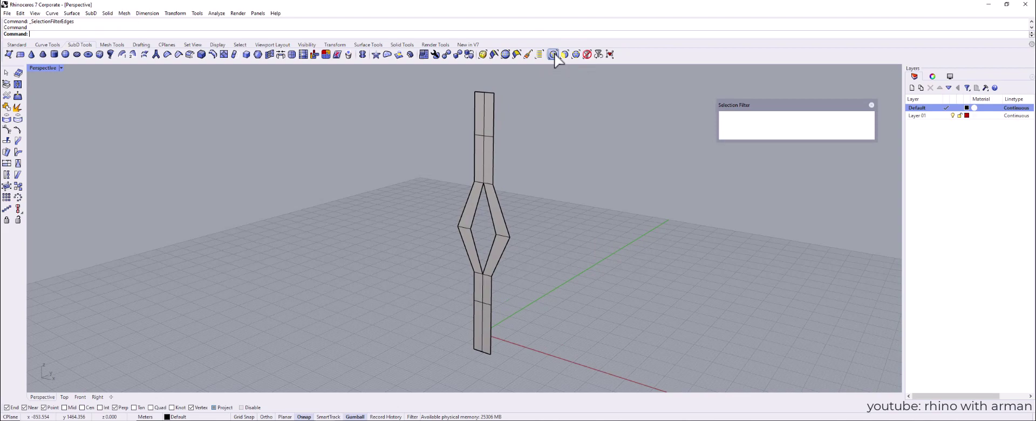
scroll(481, 231, up, 3)
double_click(473, 211)
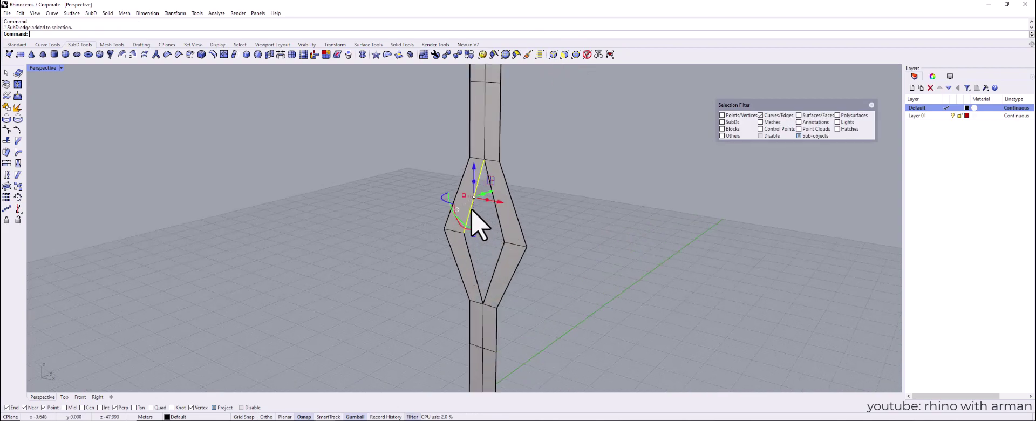
scroll(476, 234, down, 3)
right_drag(539, 261, 453, 129)
scroll(453, 129, up, 5)
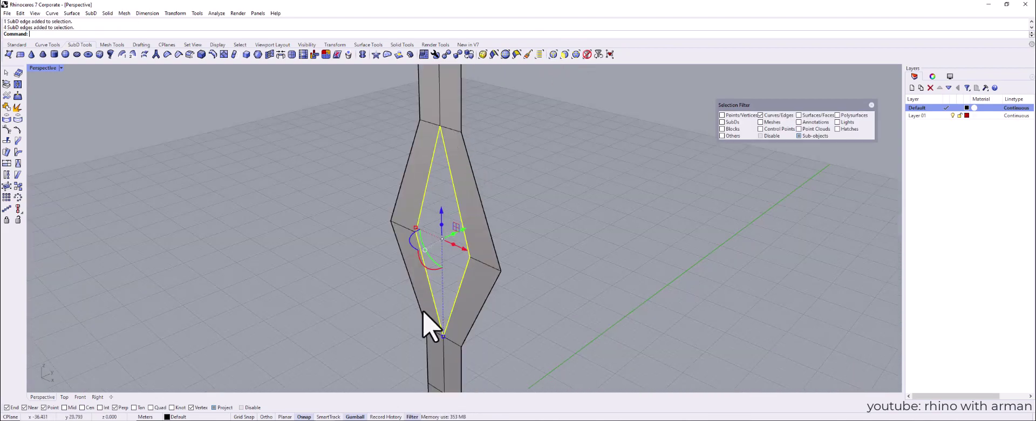
right_drag(469, 205, 500, 237)
drag(502, 243, 512, 240)
right_drag(500, 264, 548, 273)
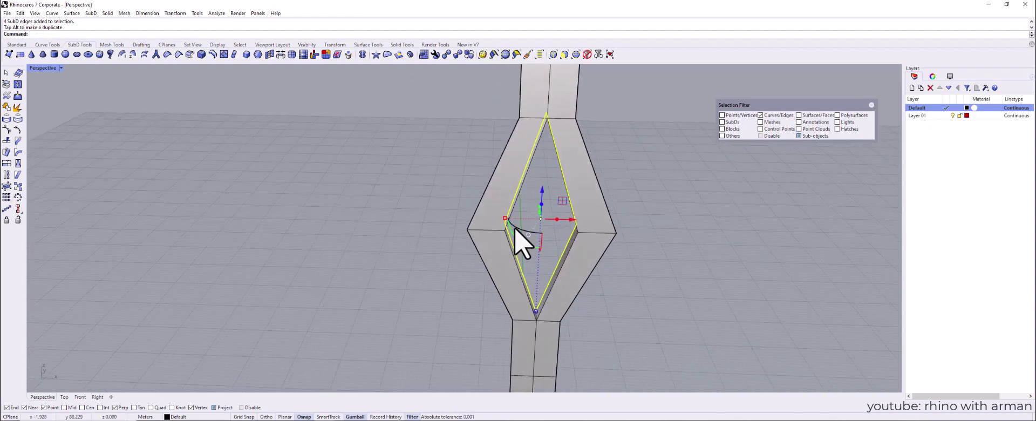
drag(505, 218, 514, 220)
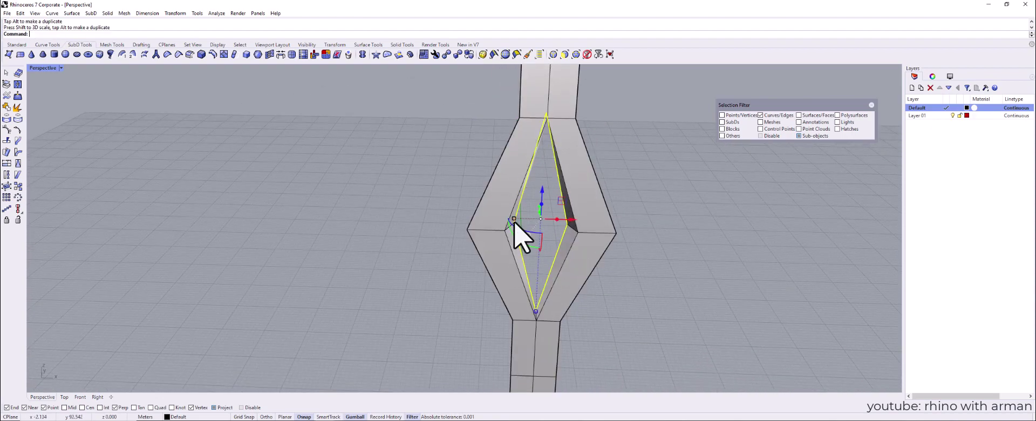
- Extrude the opening's narrowed loop further along Y and scale its new end narrower along X
right_drag(612, 265, 506, 258)
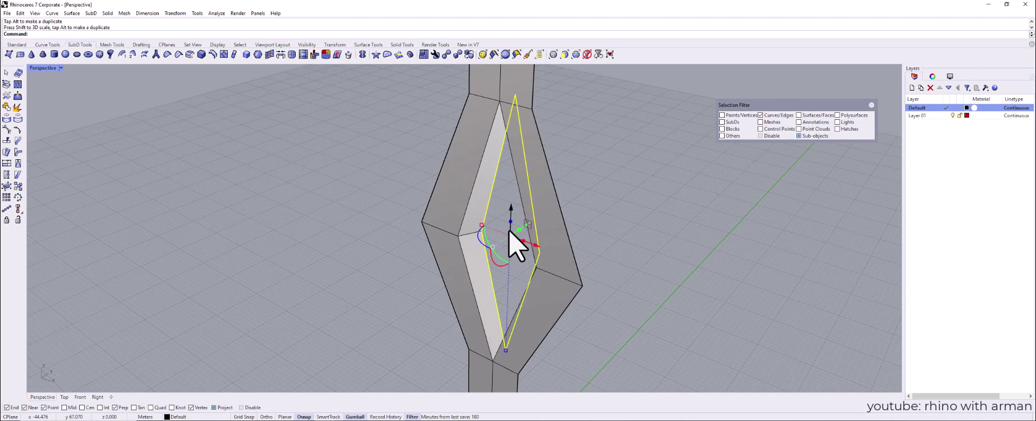
drag(520, 232, 529, 227)
mouse_move(529, 227)
right_down()
mouse_move(537, 269)
mouse_move(520, 229)
right_up()
drag(512, 211, 524, 213)
click(688, 214)
scroll(686, 216, down, 4)
right_drag(659, 237, 403, 345)
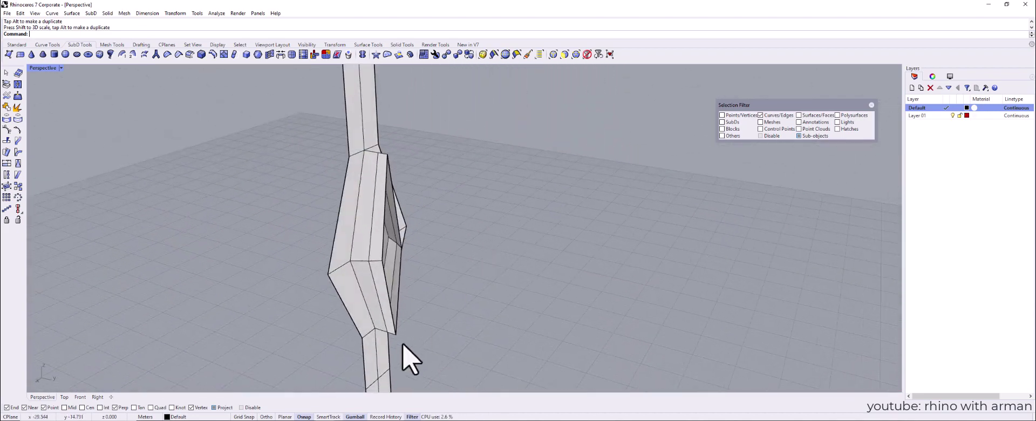
- Limit selection to vertices and scale the innermost loop's upper and lower tip vertices toward each other along Z
click(870, 105)
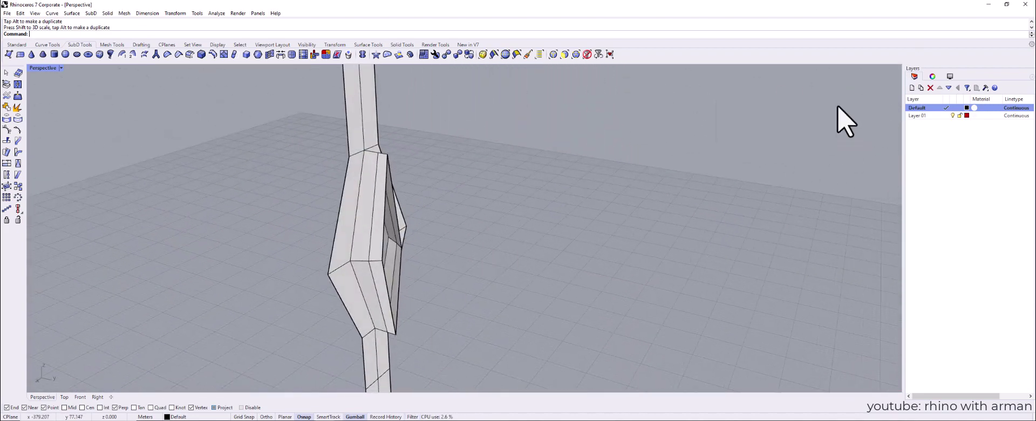
click(575, 54)
click(386, 155)
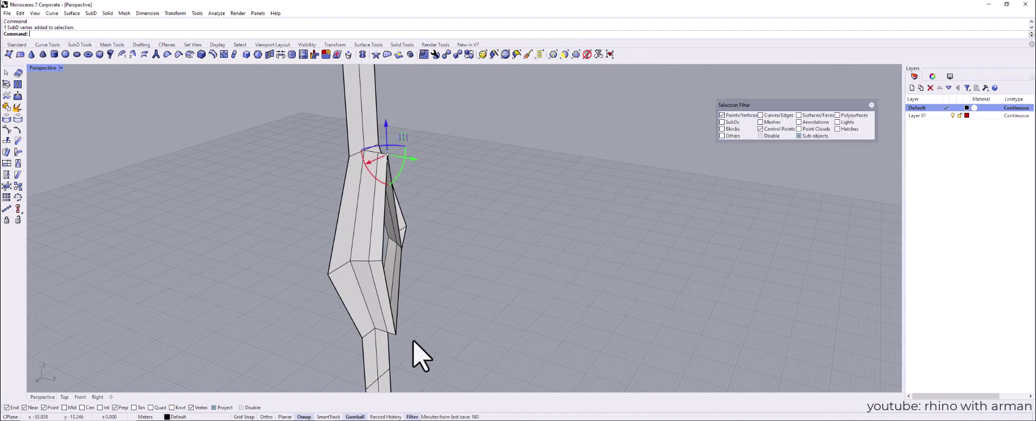
shift+click(396, 335)
right_drag(397, 346, 453, 331)
drag(365, 318, 366, 287)
click(445, 296)
right_drag(446, 296, 667, 281)
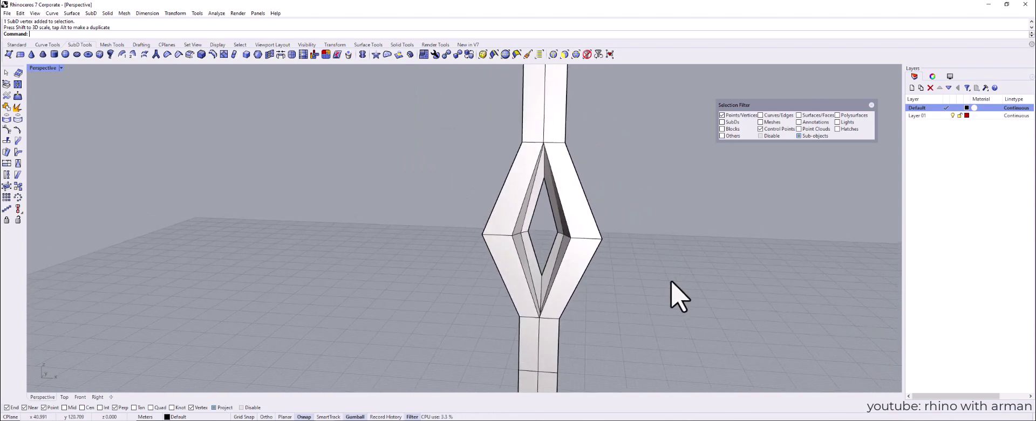
- Preview the strip in smooth SubD display from several angles and return it to flat display
click(469, 56)
right_drag(588, 254, 630, 252)
scroll(614, 251, down, 6)
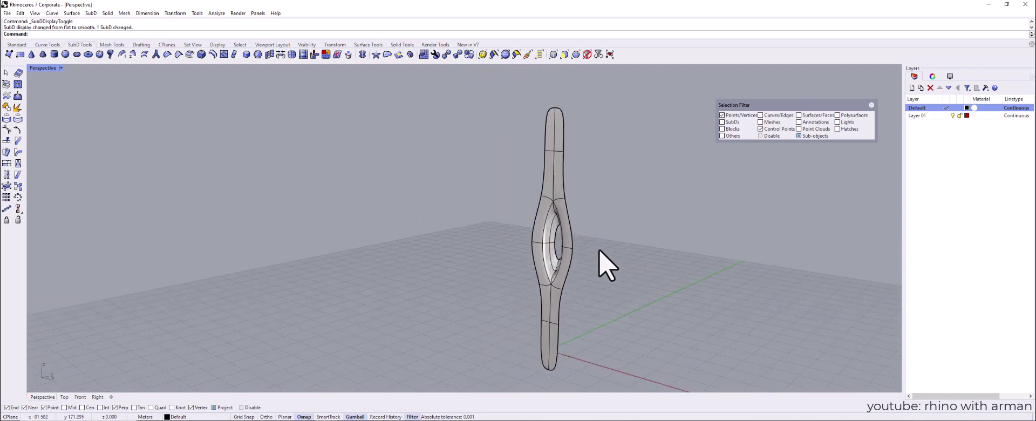
mouse_move(561, 266)
right_down()
mouse_move(605, 241)
mouse_move(605, 255)
mouse_move(557, 264)
mouse_move(587, 271)
mouse_move(597, 307)
mouse_move(550, 261)
right_up()
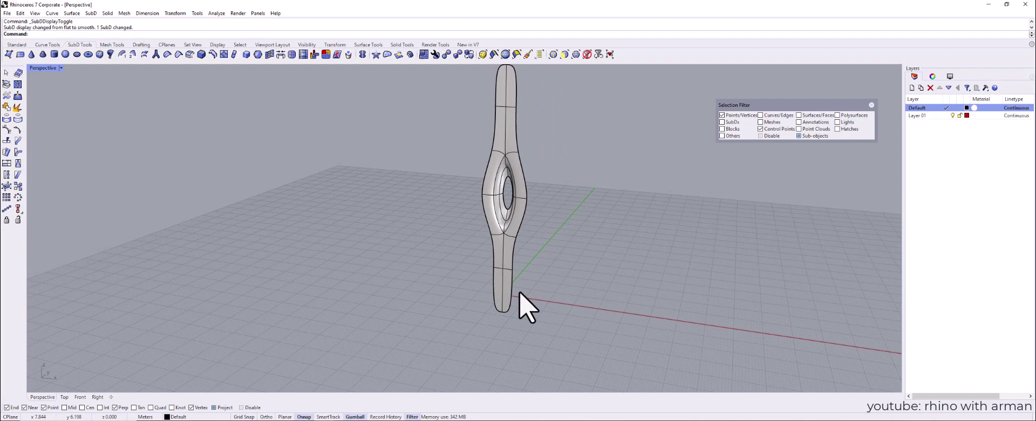
click(469, 54)
- Turn off the selection filter and extrude the strip's bottom and top end edges slightly outward along Z
scroll(582, 261, up, 5)
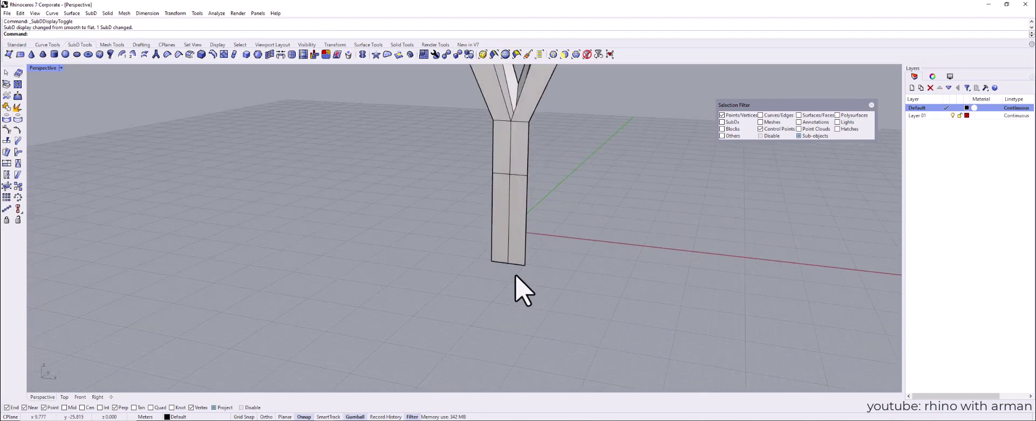
click(871, 105)
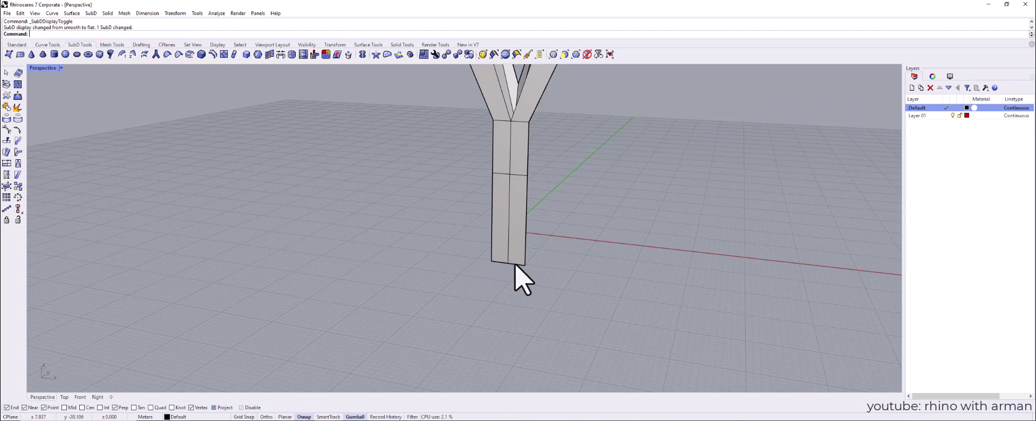
right_drag(563, 289, 522, 258)
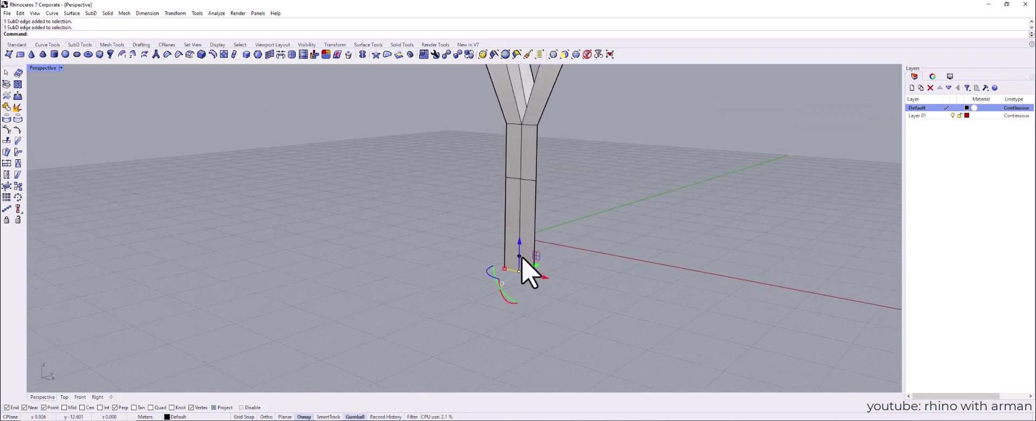
drag(520, 258, 521, 264)
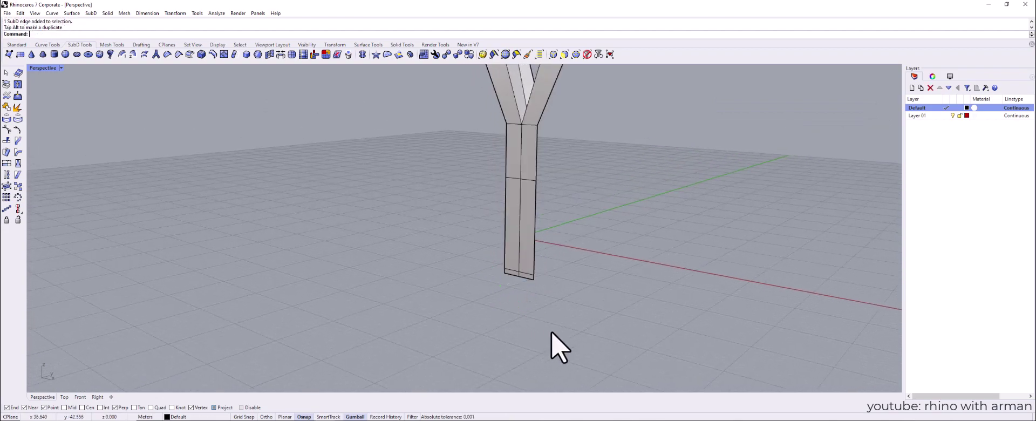
right_drag(543, 116, 548, 238)
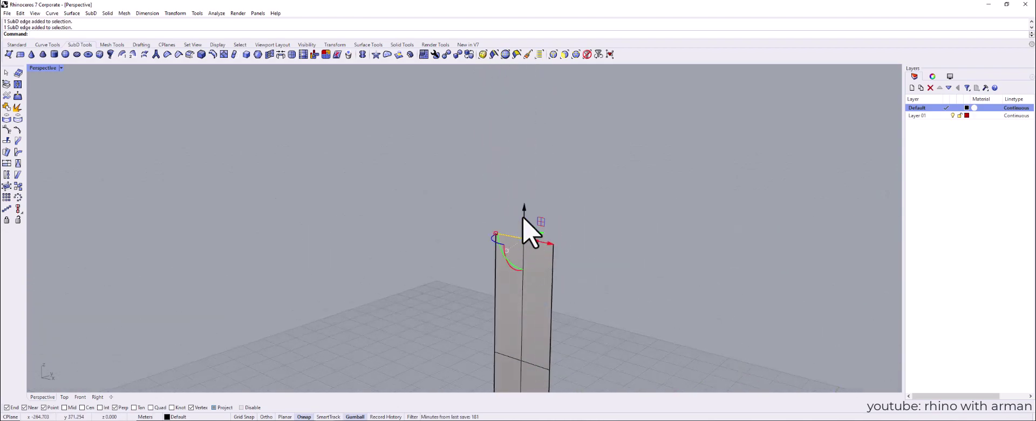
drag(528, 219, 529, 219)
right_drag(529, 219, 532, 277)
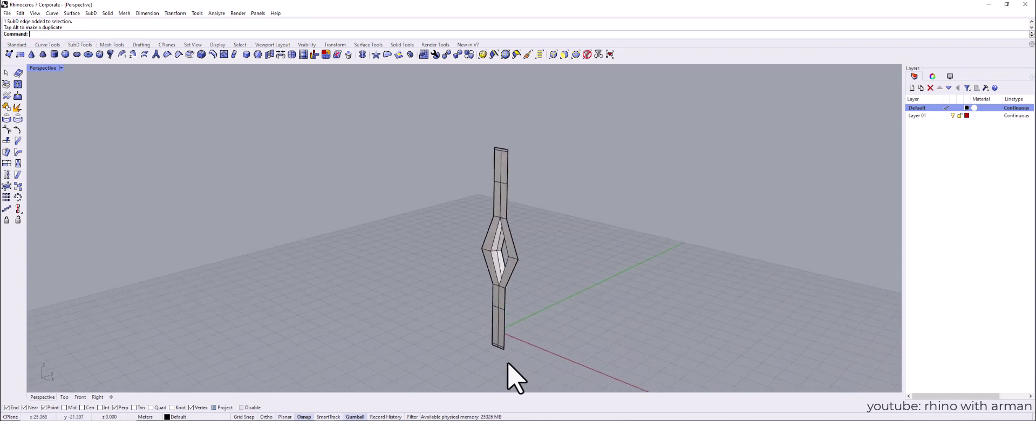
- Select the strip's entire outer boundary edge loop and extrude it about 4.6 m along Y to form side walls
scroll(510, 329, up, 4)
double_click(503, 327)
scroll(534, 340, down, 6)
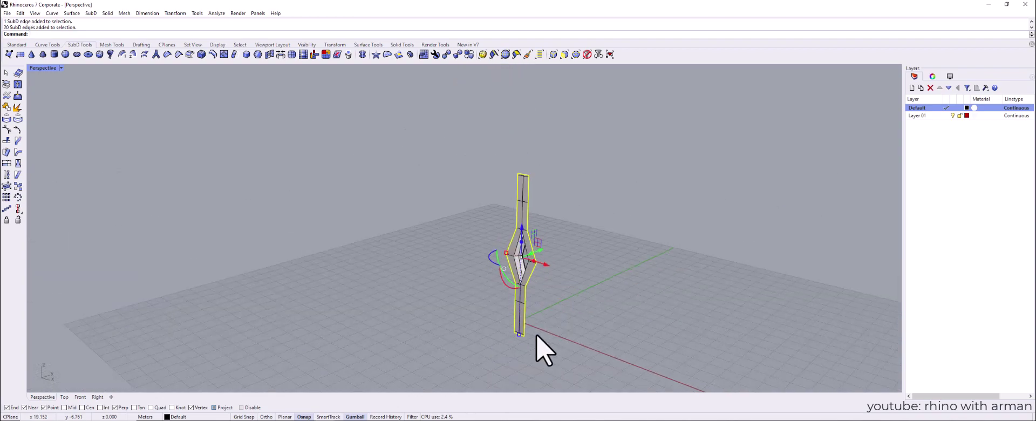
shift+right_drag(528, 298, 535, 281)
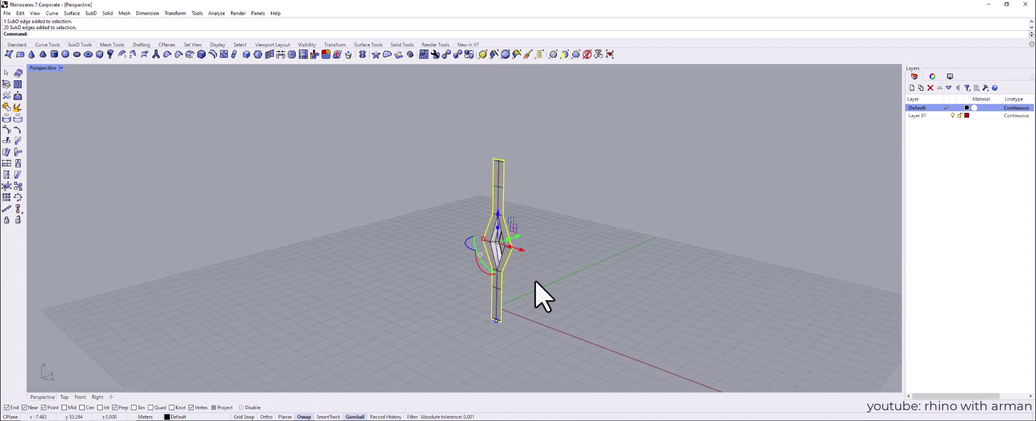
scroll(511, 243, up, 4)
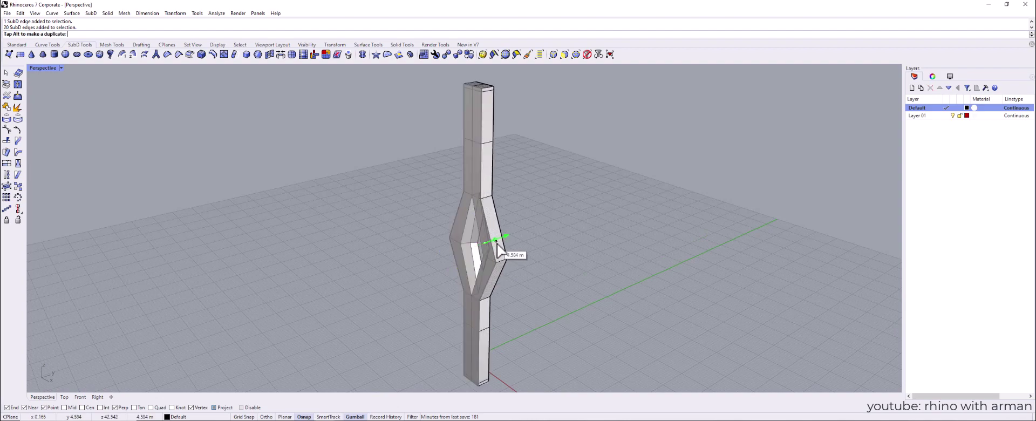
drag(501, 249, 501, 250)
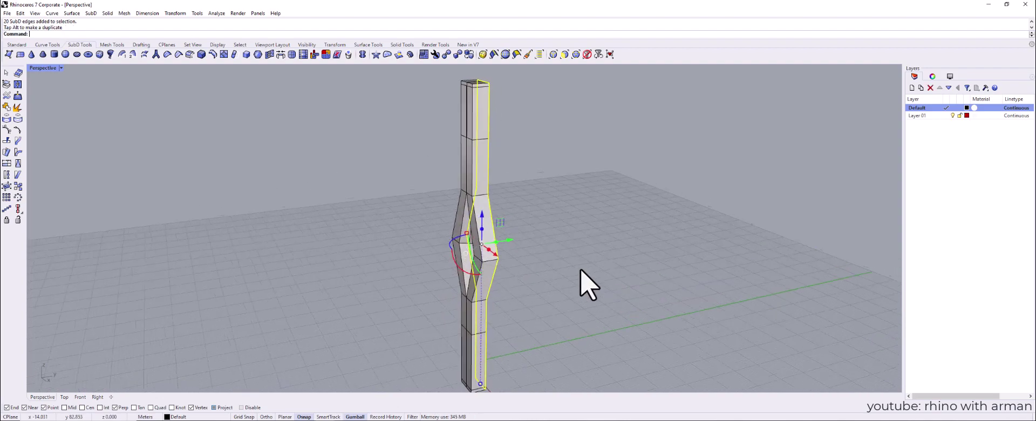
right_drag(585, 282, 516, 215)
key(Escape)
- Switch the SubD to smooth display and scale the opening's innermost edge loop wider along X and taller along Z
click(467, 54)
scroll(531, 249, up, 8)
double_click(516, 235)
drag(503, 208, 499, 212)
right_drag(498, 213, 563, 258)
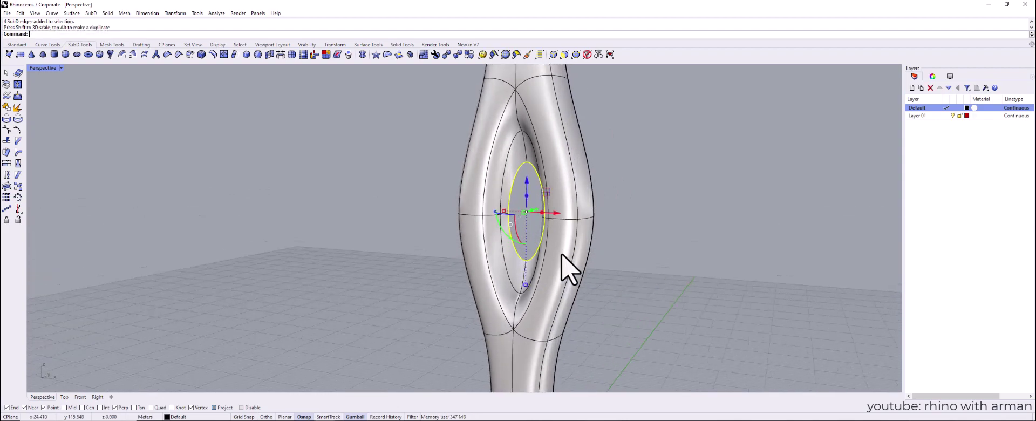
drag(525, 284, 529, 306)
scroll(594, 266, down, 6)
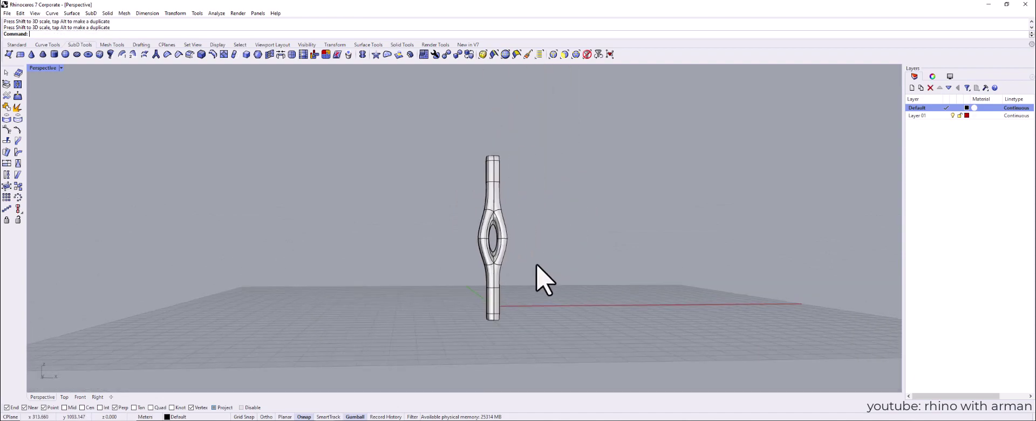
- Select the SubD strip and scale it taller along Z only
right_drag(536, 264, 601, 277)
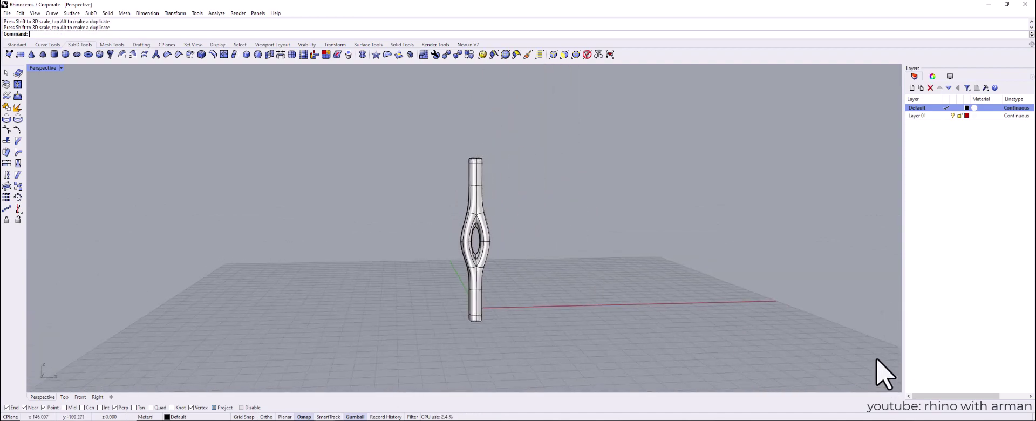
right_drag(586, 225, 482, 230)
scroll(481, 229, down, 3)
drag(463, 295, 419, 120)
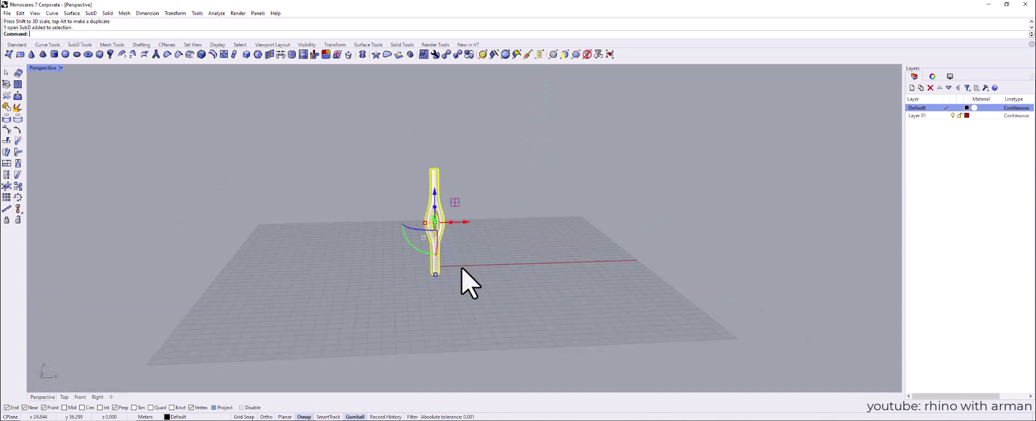
right_drag(462, 269, 488, 277)
scroll(431, 291, up, 6)
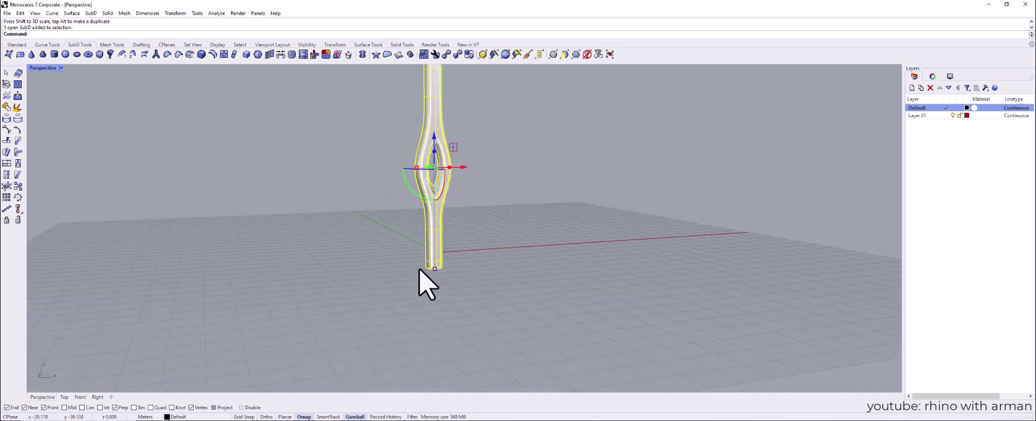
scroll(419, 270, down, 6)
shift+right_drag(420, 271, 452, 295)
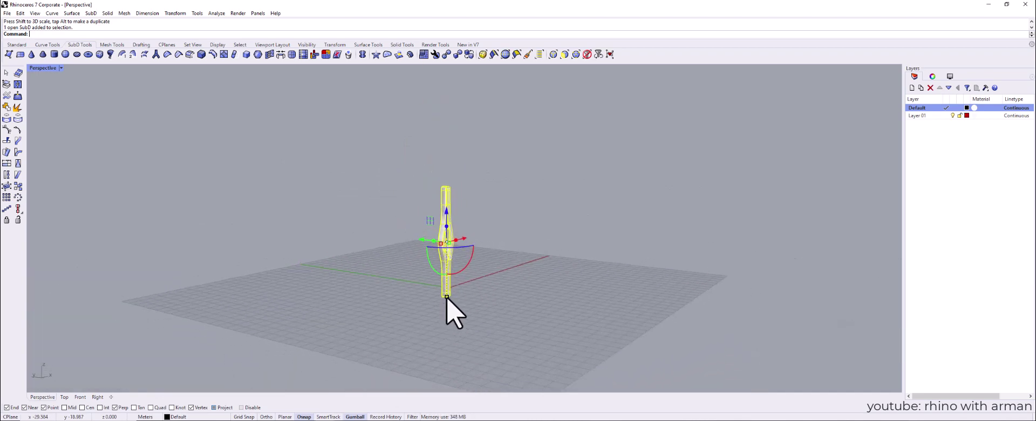
drag(446, 300, 447, 315)
click(553, 306)
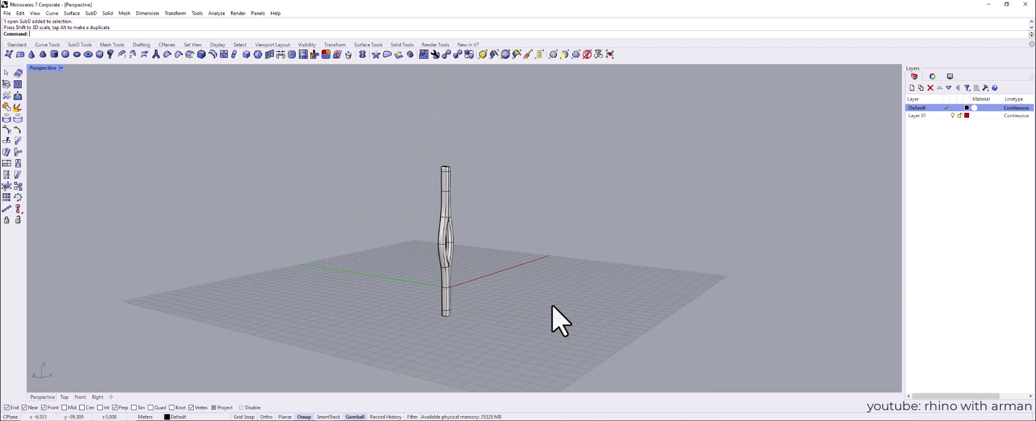
- Duplicate the strip and place the copy a short distance away along negative X
right_drag(553, 306, 509, 325)
shift+right_drag(497, 294, 457, 296)
scroll(425, 283, down, 4)
scroll(416, 263, up, 3)
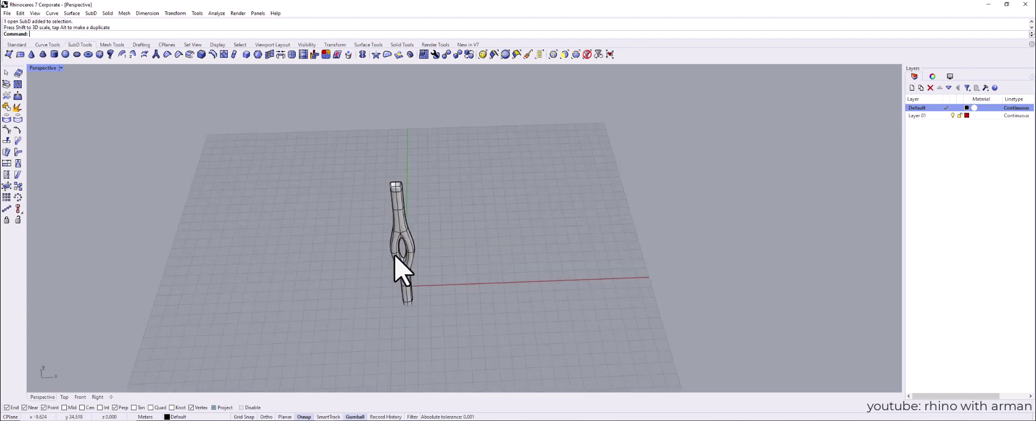
click(404, 265)
drag(439, 262, 417, 254)
click(458, 298)
right_drag(517, 308, 483, 296)
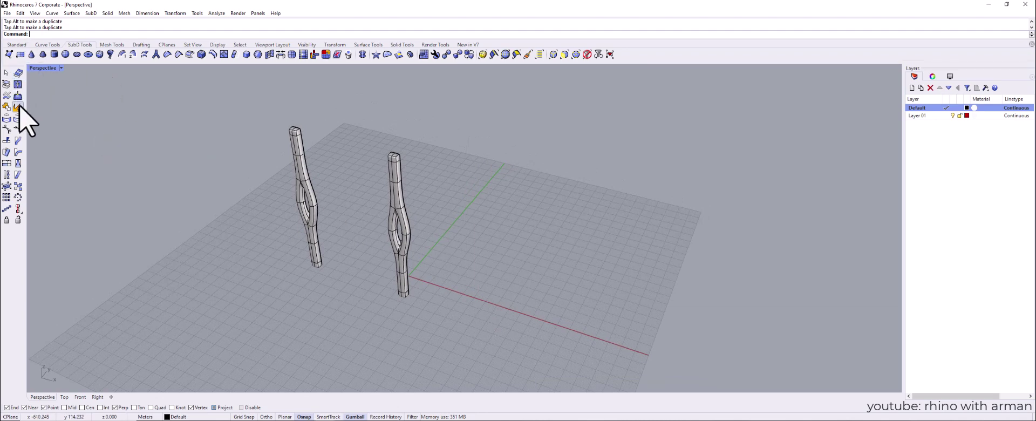
- Create a center-radius sphere with a radius of about 54 m on the ground grid beside the strips
click(18, 45)
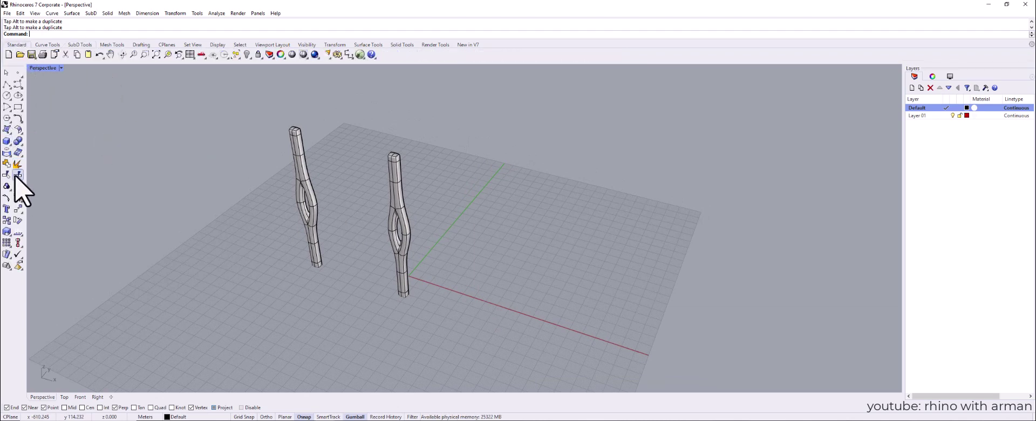
click(9, 143)
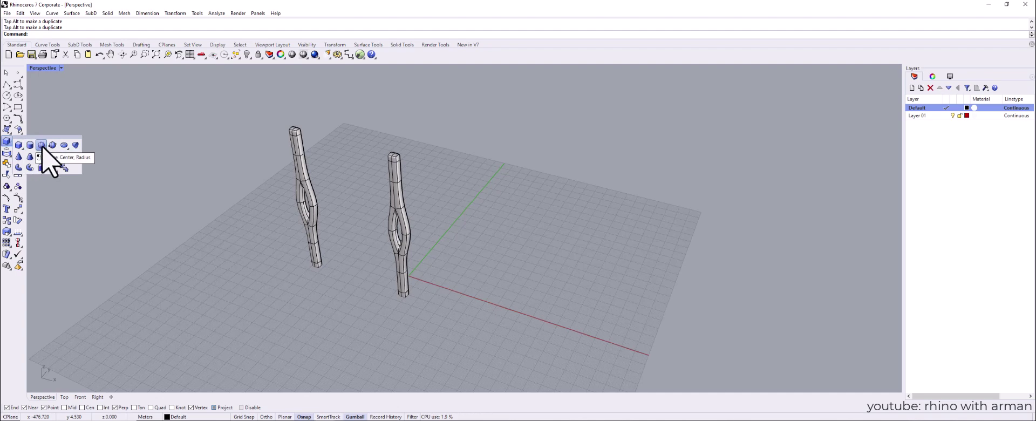
click(41, 145)
click(529, 226)
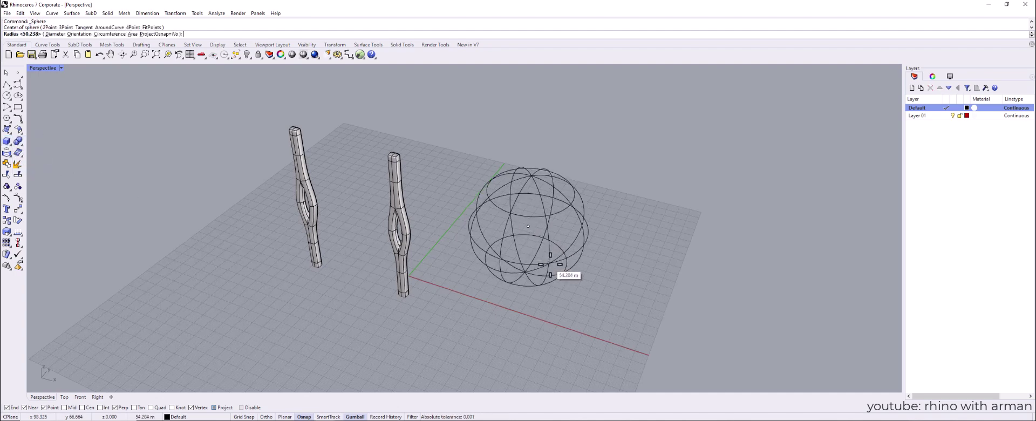
click(546, 269)
- Move the sphere along negative X until it sits past both strips
mouse_move(546, 269)
right_down()
mouse_move(525, 231)
mouse_move(529, 283)
mouse_move(506, 263)
mouse_move(469, 302)
right_up()
scroll(494, 264, down, 5)
click(451, 229)
drag(480, 239, 324, 233)
- Hide the strip that stands nearest the sphere
click(310, 283)
click(342, 270)
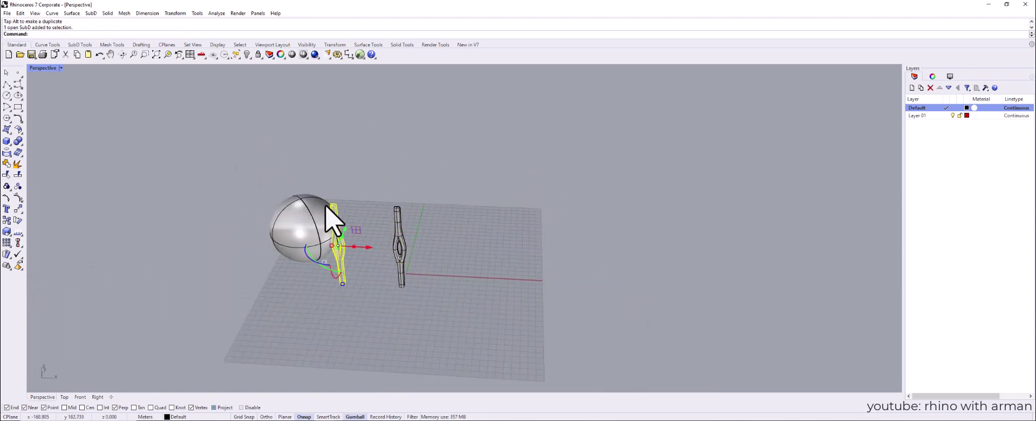
click(246, 54)
- Generate the sphere's flat UV boundary curves on the ground plane with CreateUVCrv
click(319, 229)
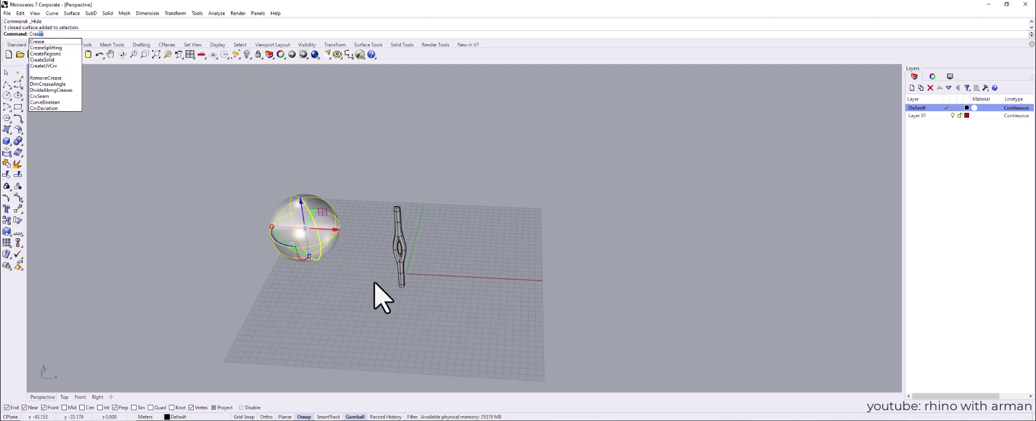
click(43, 65)
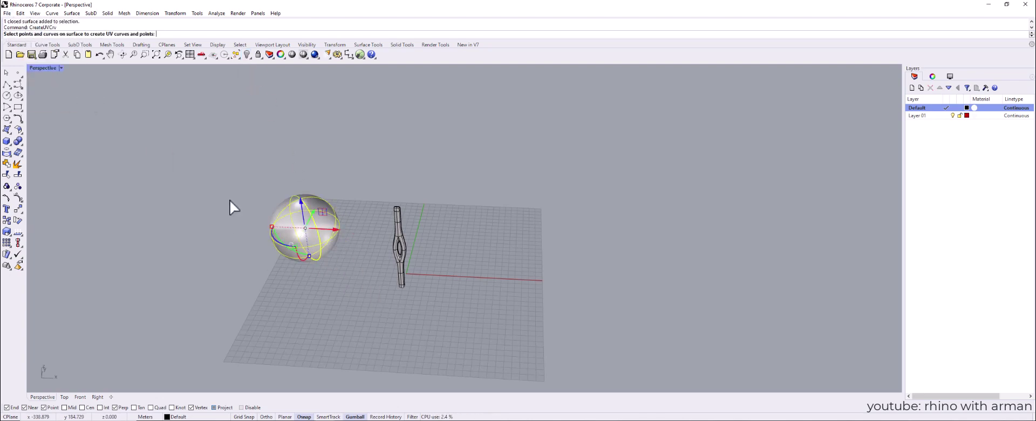
right_click(352, 266)
right_drag(458, 298, 385, 299)
key(Escape)
- Rotate the visible strip 90 degrees about X so it lies flat along Y
click(348, 275)
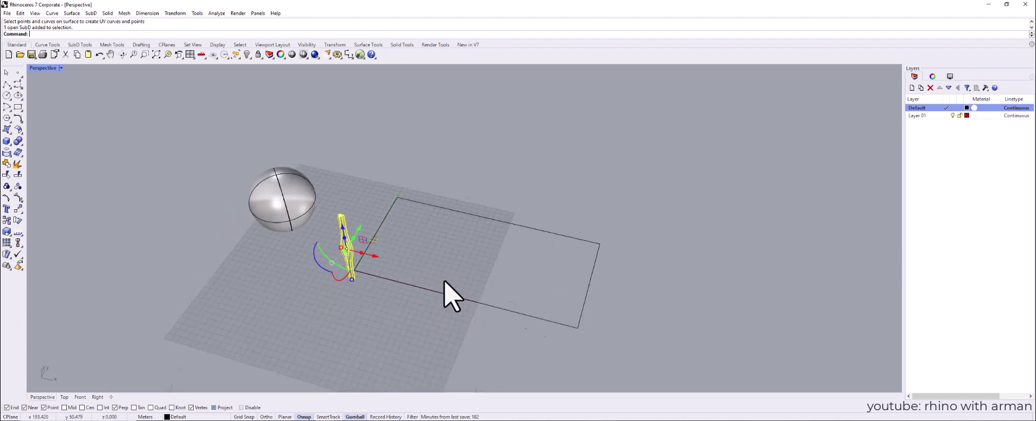
right_drag(444, 281, 403, 265)
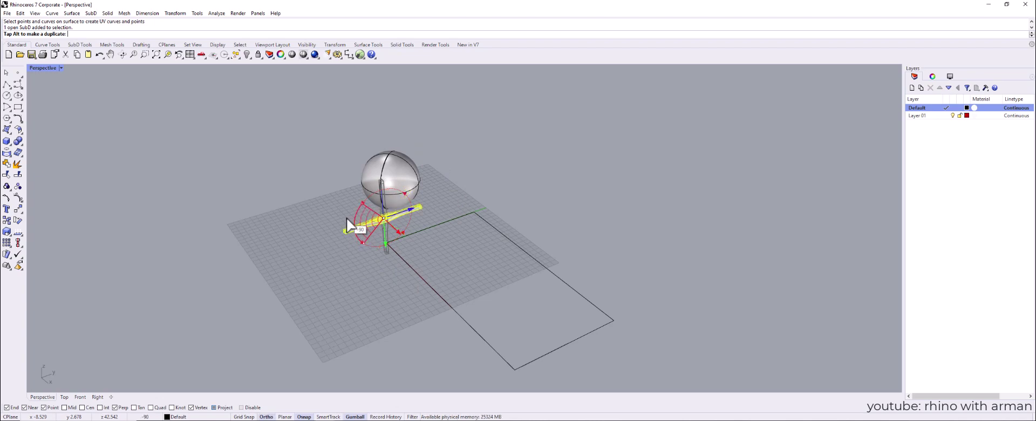
drag(346, 219, 348, 222)
right_drag(412, 303, 446, 314)
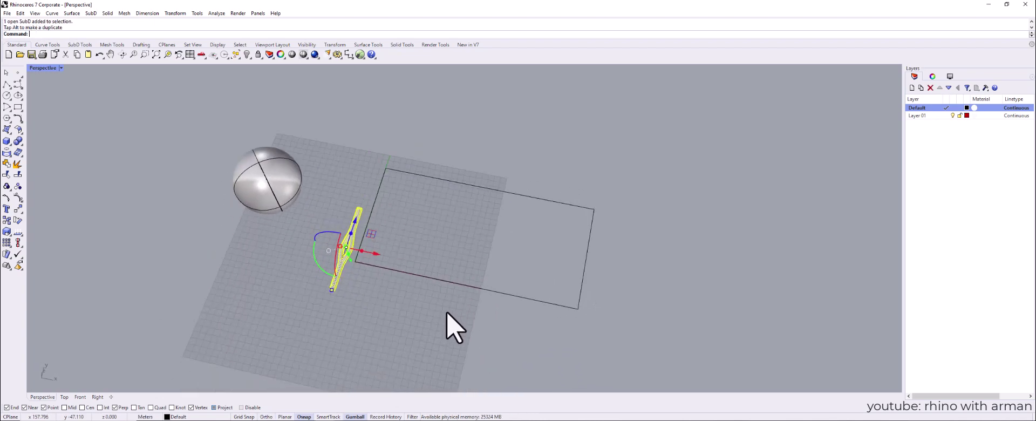
- Move the strip inside the UV rectangle, snapping its near end's bottom point onto the X-axis edge close to the origin corner
drag(368, 234, 412, 204)
right_drag(391, 283, 420, 238)
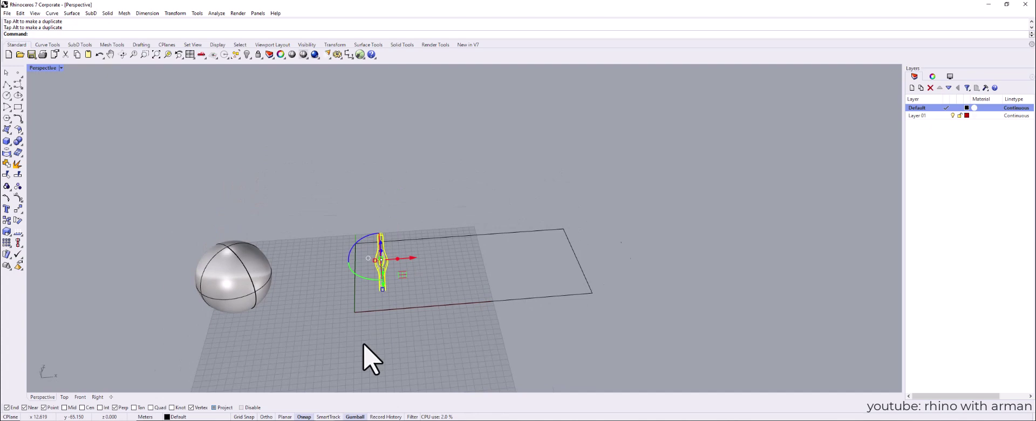
text(M)
key(Return)
scroll(377, 324, up, 5)
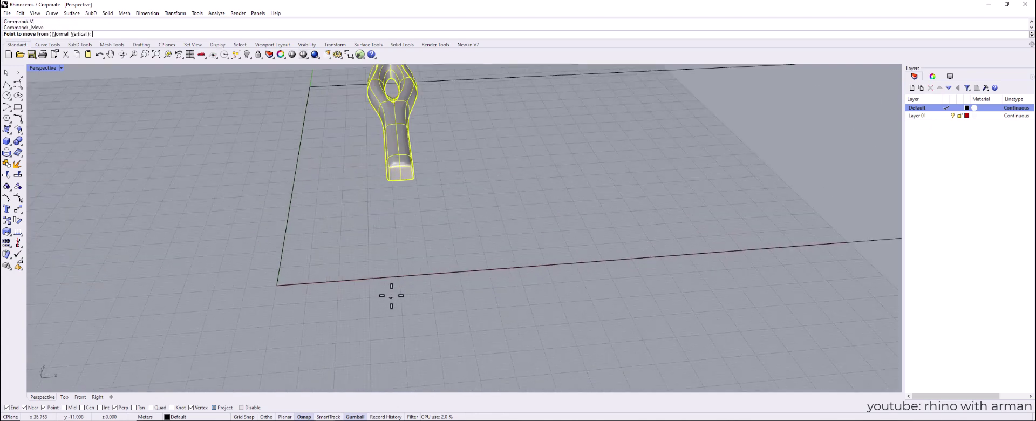
click(402, 181)
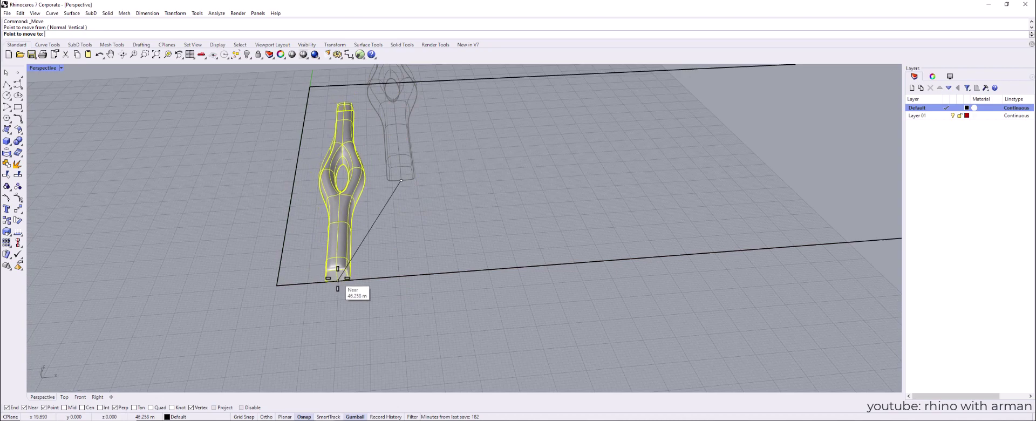
click(317, 281)
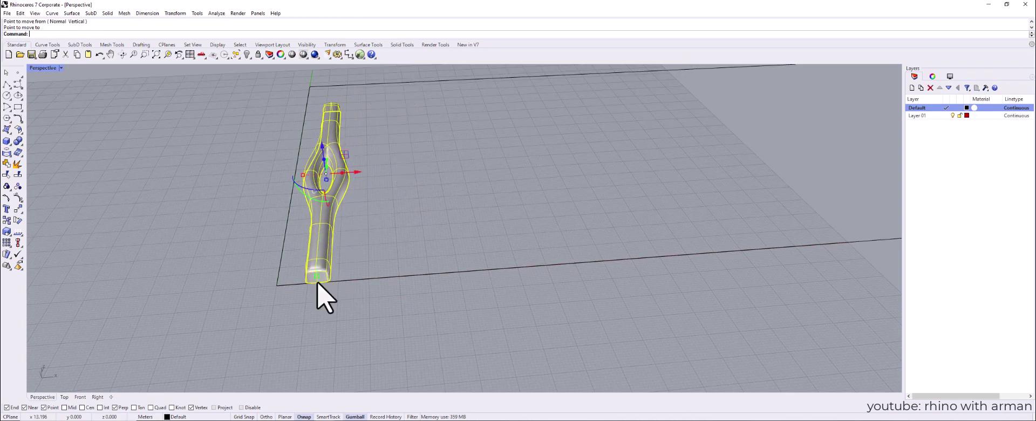
- Stretch the strip along Y with Scale1D so it spans the UV rectangle's full width between its long edges
scroll(330, 295, down, 4)
right_drag(367, 277, 339, 287)
shift+right_drag(507, 208, 427, 286)
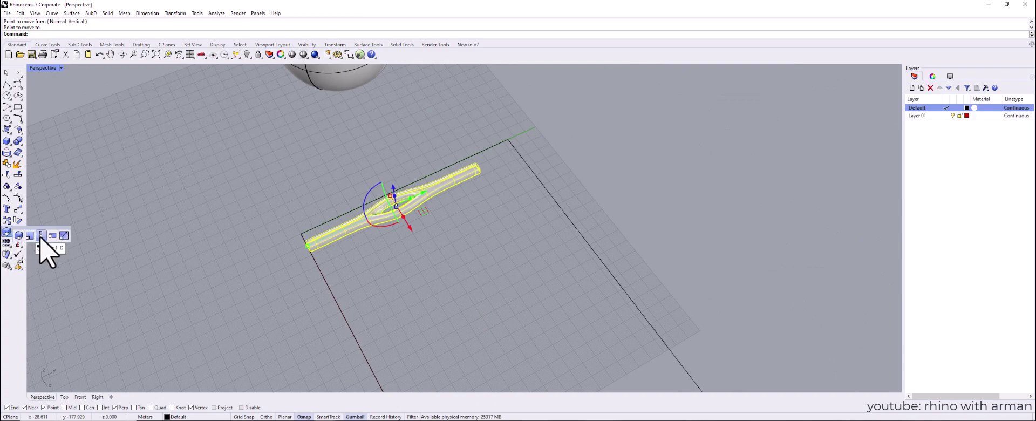
click(41, 238)
click(316, 261)
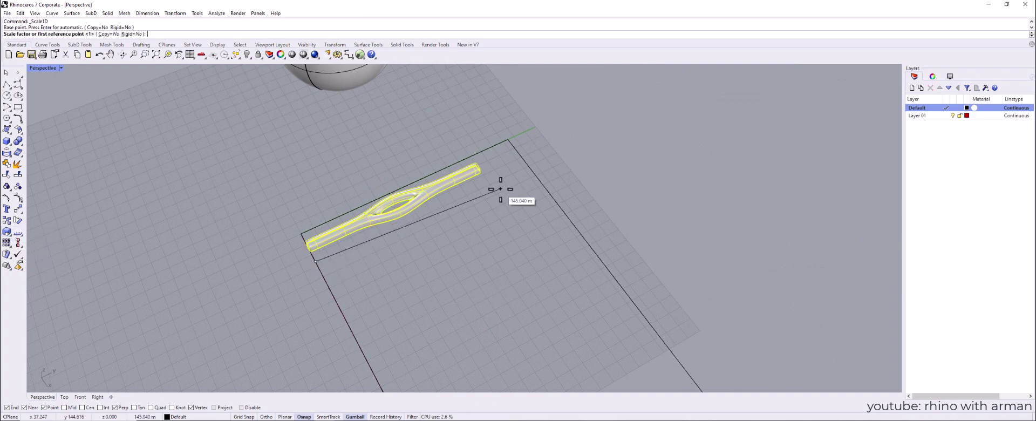
click(486, 181)
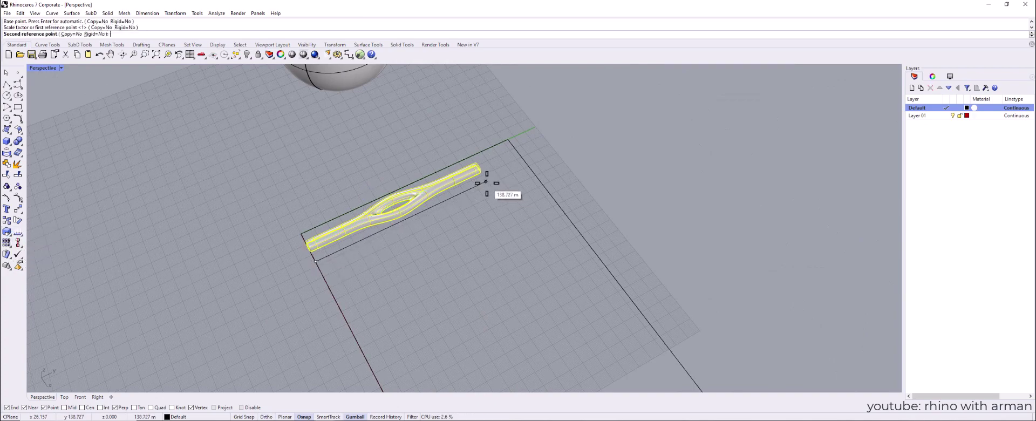
click(526, 169)
key(Escape)
- Shift the strip slightly along positive X, away from the UV rectangle's short edge
right_drag(502, 243, 529, 262)
shift+right_drag(593, 263, 531, 246)
scroll(342, 249, up, 3)
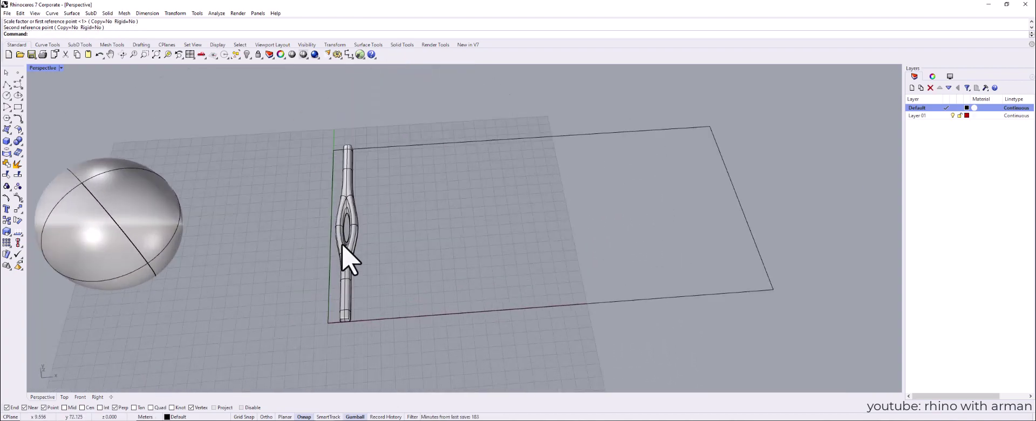
click(342, 249)
drag(376, 224, 383, 222)
click(447, 243)
scroll(448, 243, down, 4)
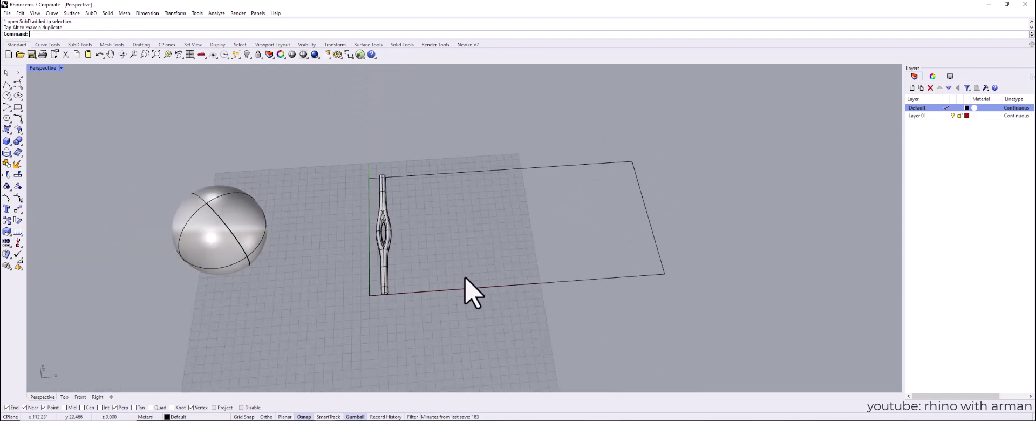
- Array the strip along X across the UV rectangle with 12 items at a spacing of about 28.68 m
click(384, 246)
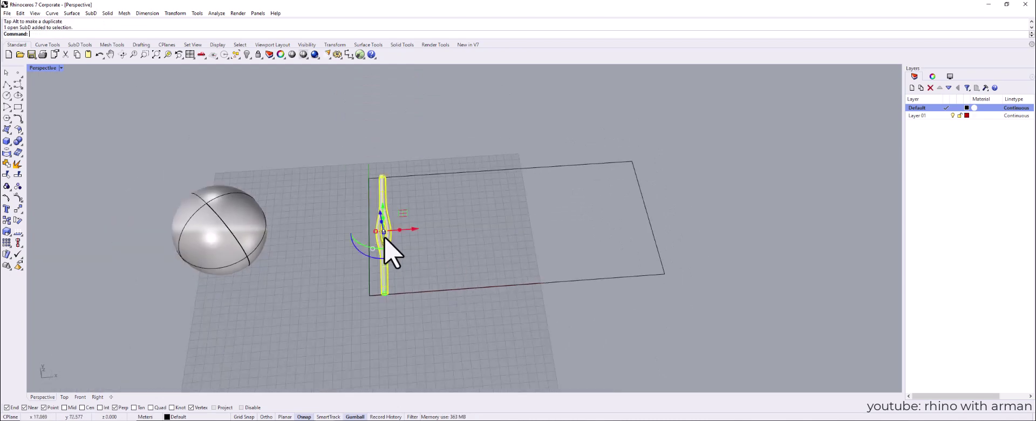
click(6, 244)
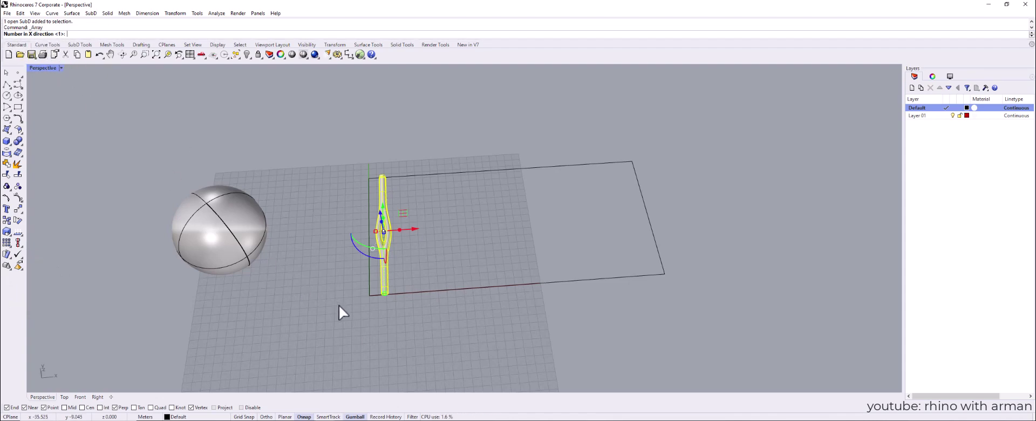
text(10)
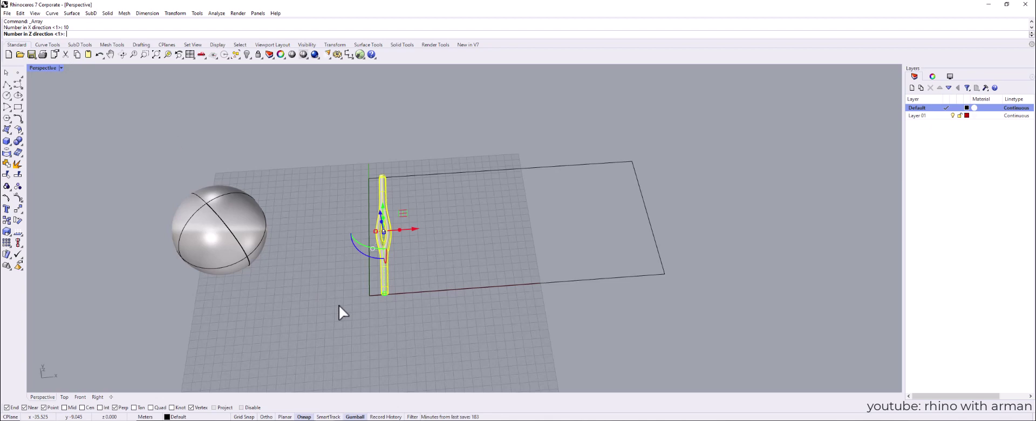
key(Return)
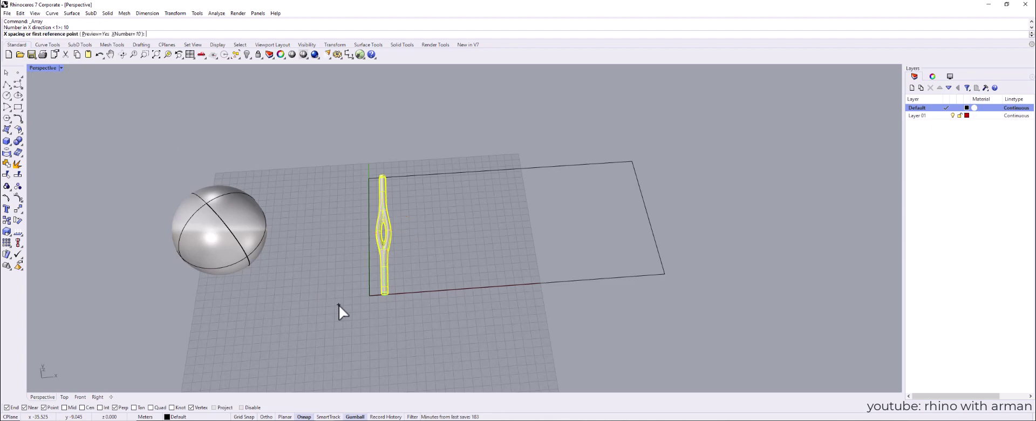
click(370, 295)
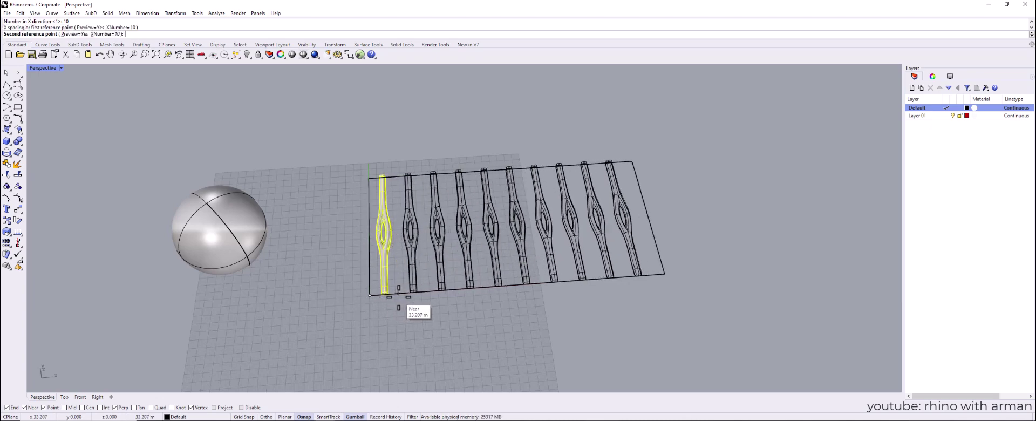
click(118, 34)
text(12)
key(Return)
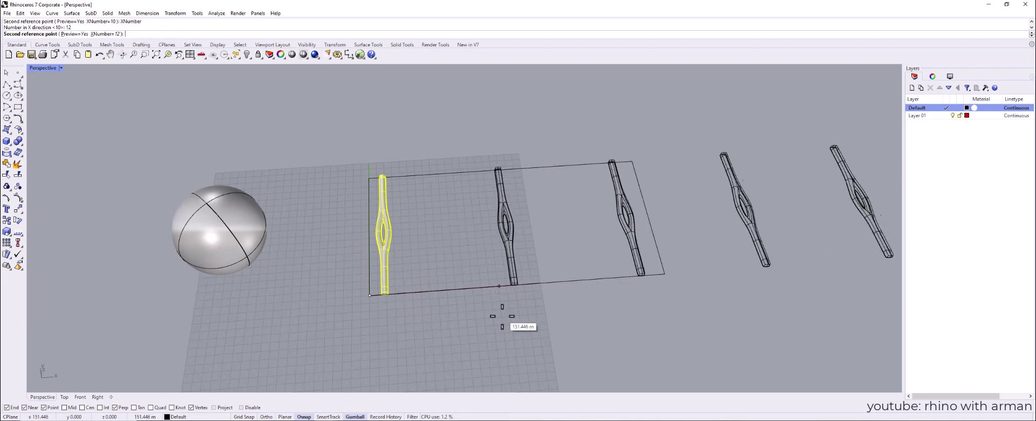
click(397, 329)
scroll(404, 328, down, 4)
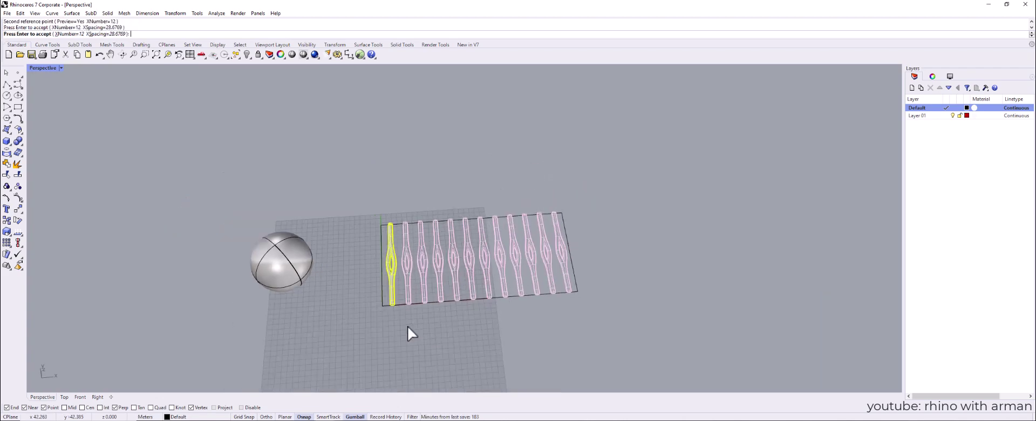
key(Return)
click(552, 363)
- Create a planar surface from the UV rectangle's outline curve beneath the arrayed strips
right_drag(552, 364, 511, 325)
scroll(539, 323, up, 3)
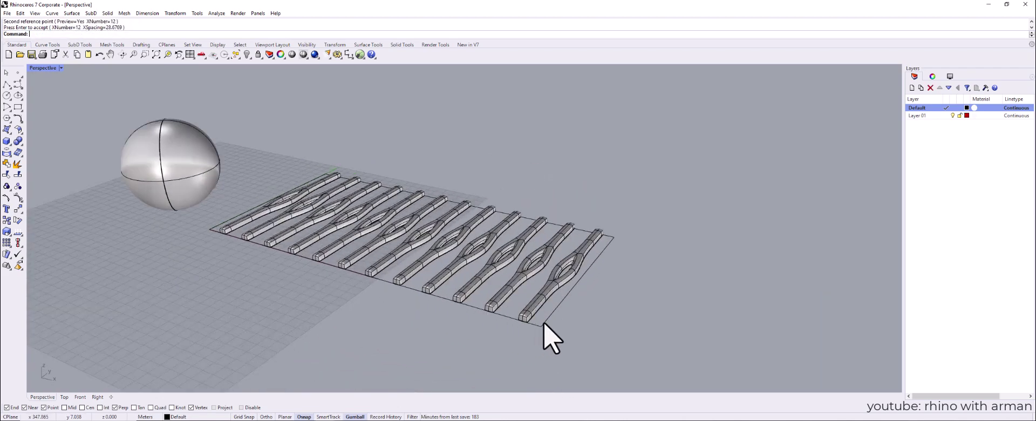
click(542, 326)
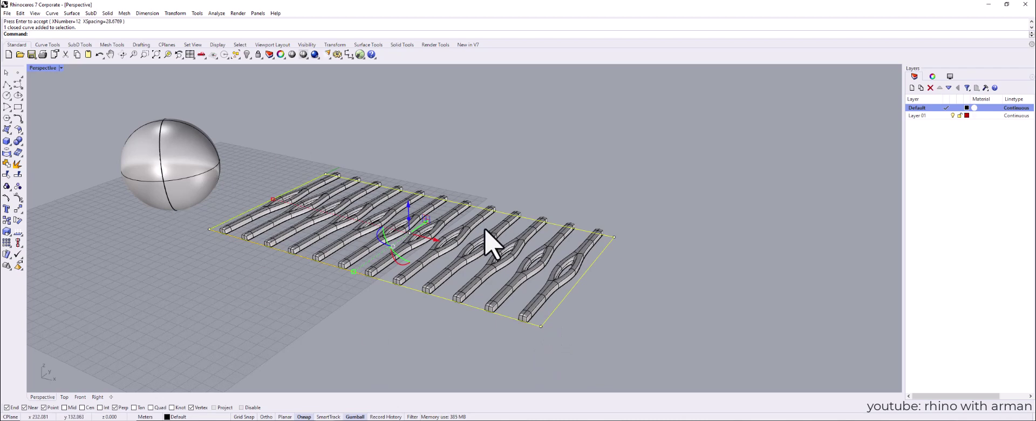
click(9, 132)
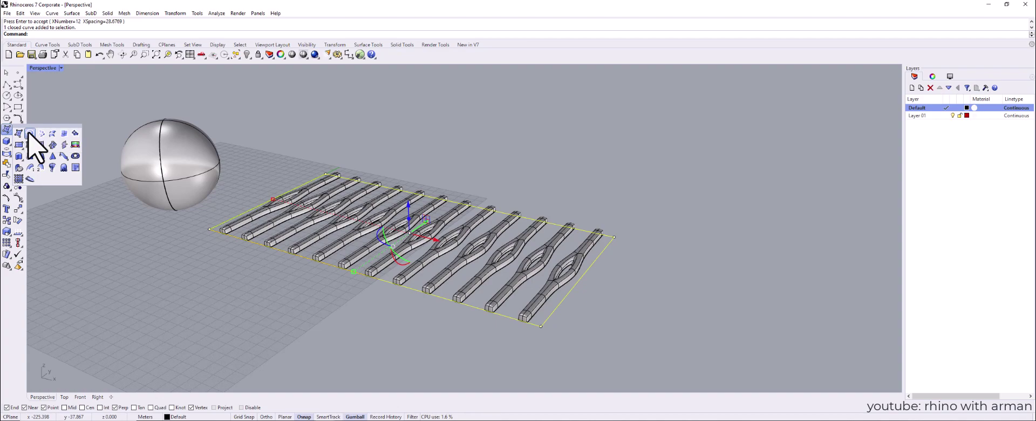
click(30, 133)
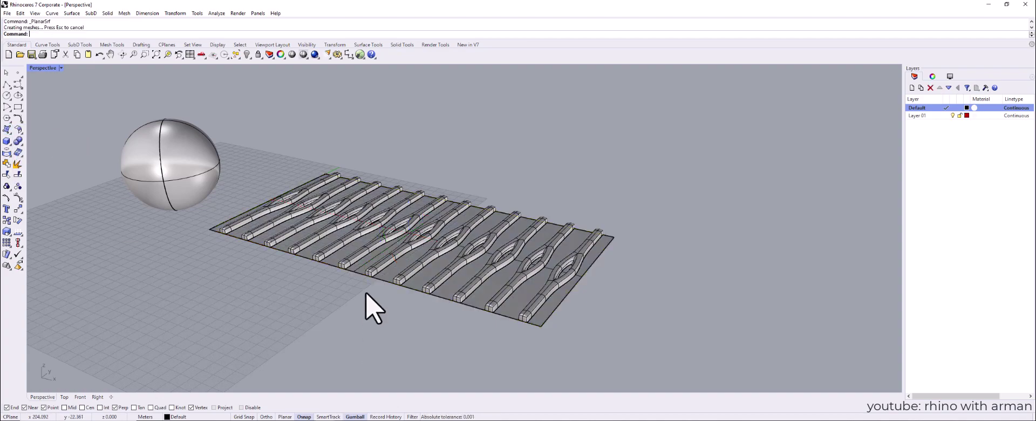
- Group the 12 arrayed SubD strips, leaving out the rectangle curve and its planar surface
right_drag(370, 300, 386, 300)
click(382, 282)
right_drag(314, 303, 407, 365)
click(408, 364)
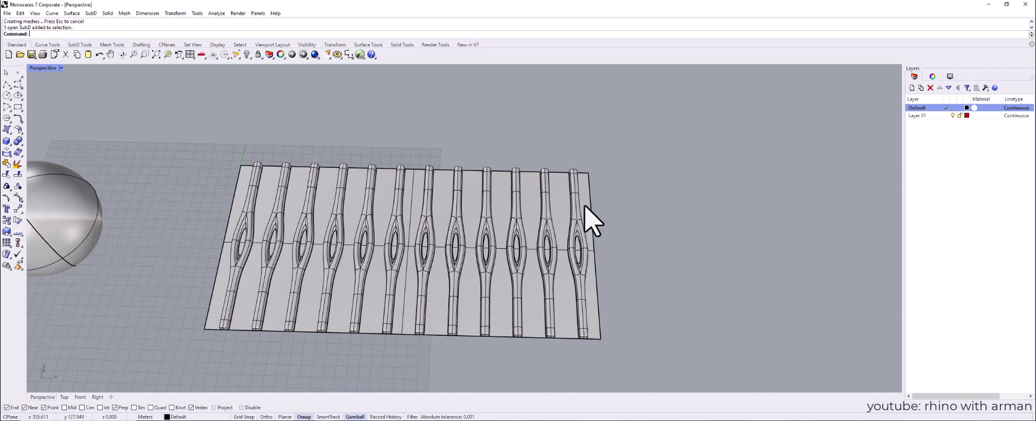
drag(609, 140, 212, 374)
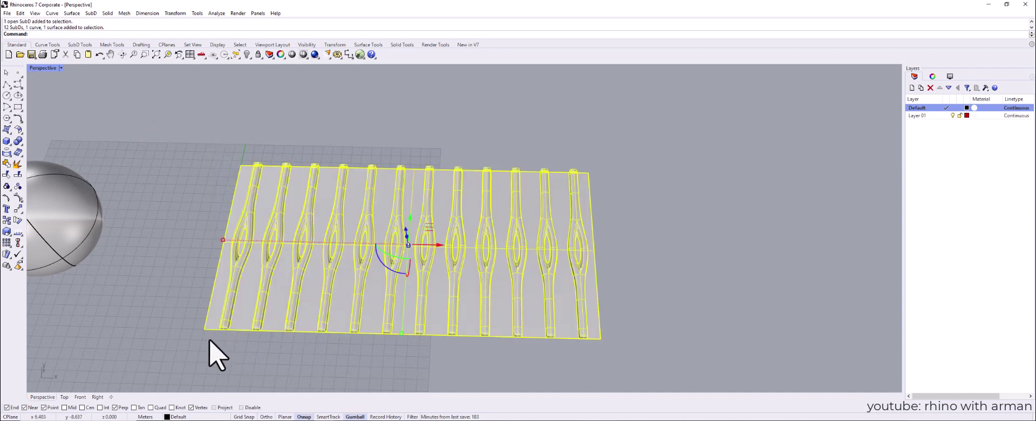
ctrl+drag(207, 341, 182, 308)
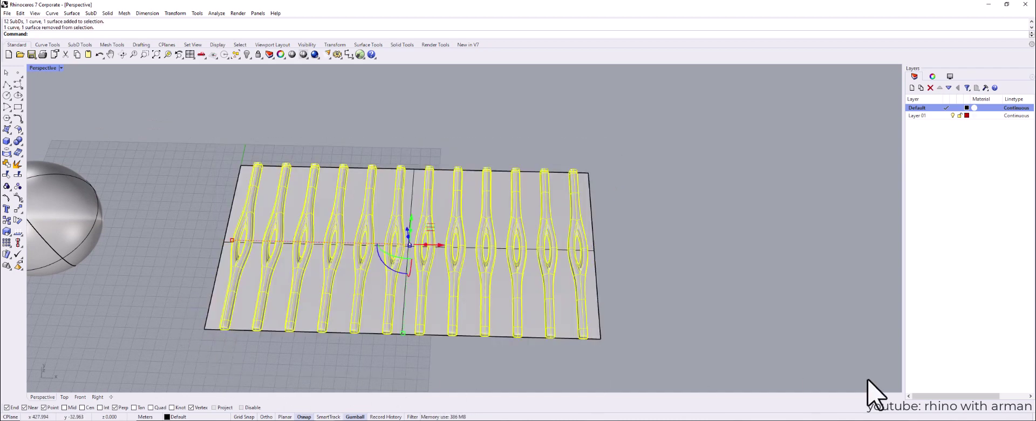
right_drag(454, 282, 436, 357)
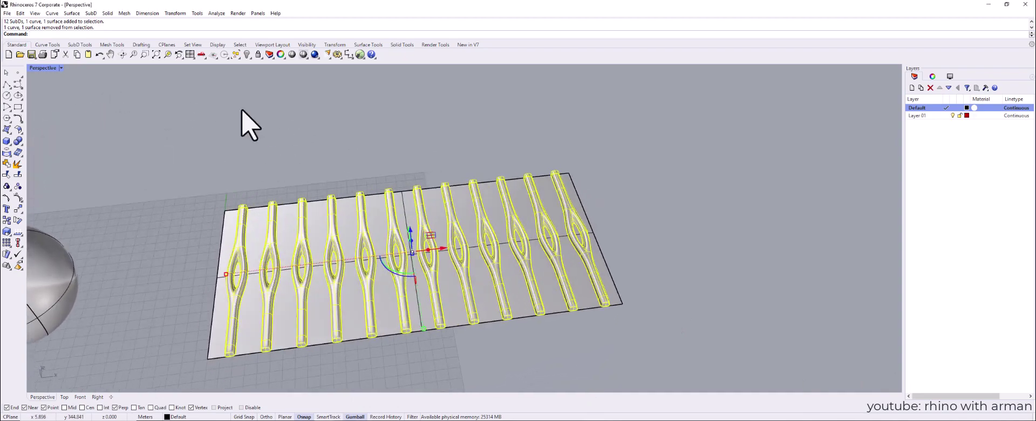
click(5, 187)
shift+right_drag(239, 252, 286, 213)
right_drag(485, 299, 491, 310)
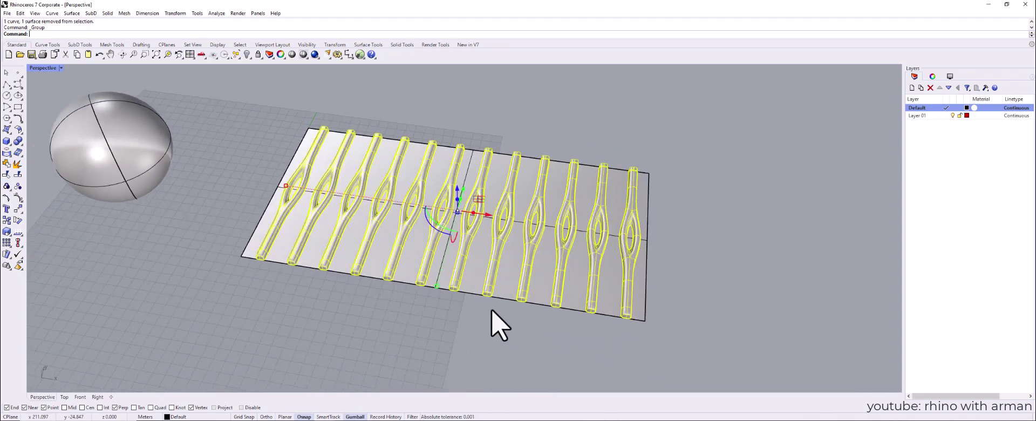
click(491, 310)
- Flow copies of the strip group onto the sphere with FlowAlongSrf, using the planar surface as base and matching corners, Rigid=No
click(464, 250)
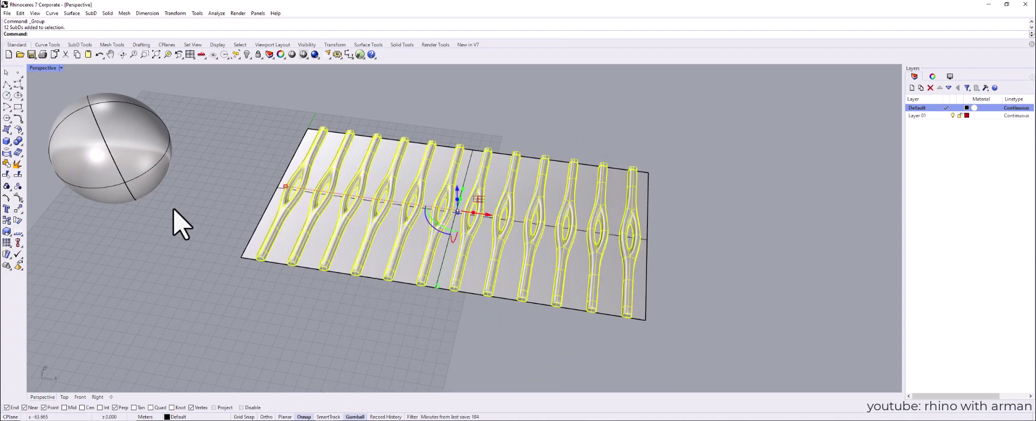
shift+right_drag(302, 298, 375, 314)
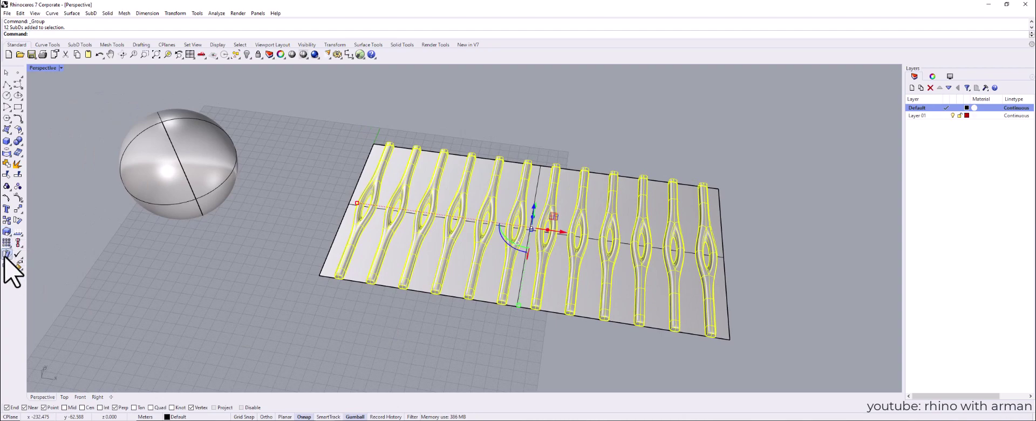
click(6, 253)
right_drag(384, 306, 415, 318)
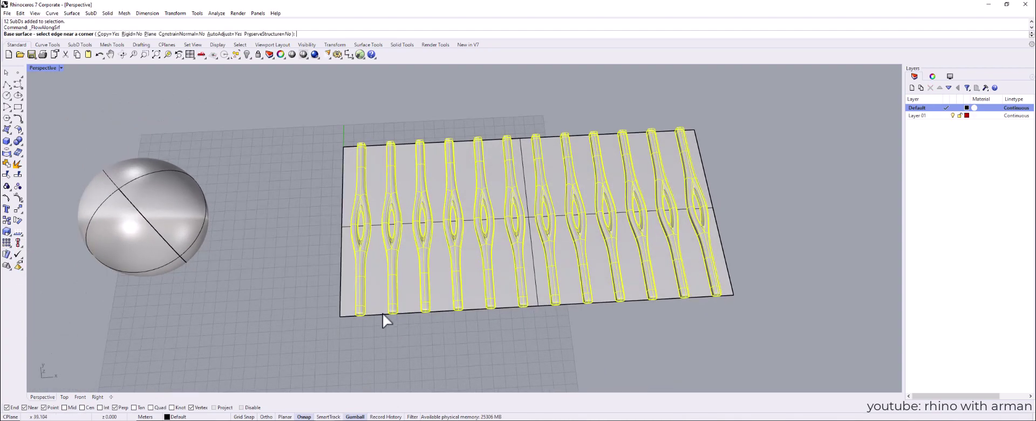
click(375, 296)
right_drag(374, 297, 177, 256)
click(176, 226)
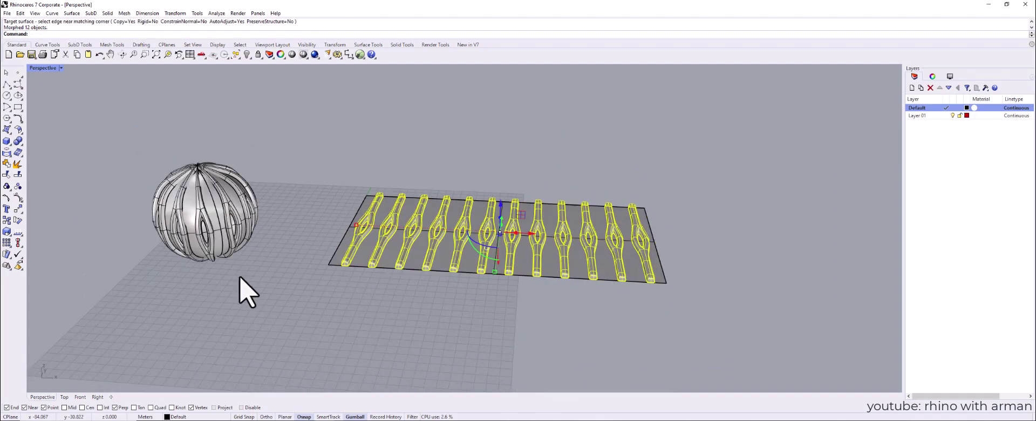
- Hide the flat strips together with the UV rectangle curve and its planar surface
right_drag(305, 284, 370, 317)
scroll(332, 277, up, 6)
scroll(370, 318, down, 5)
shift+right_drag(474, 336, 322, 307)
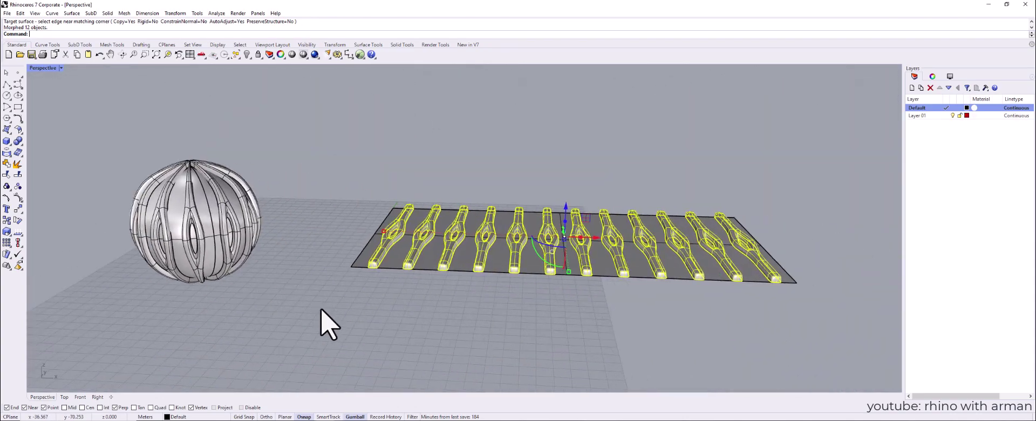
scroll(360, 309, down, 4)
click(452, 336)
drag(613, 169, 353, 308)
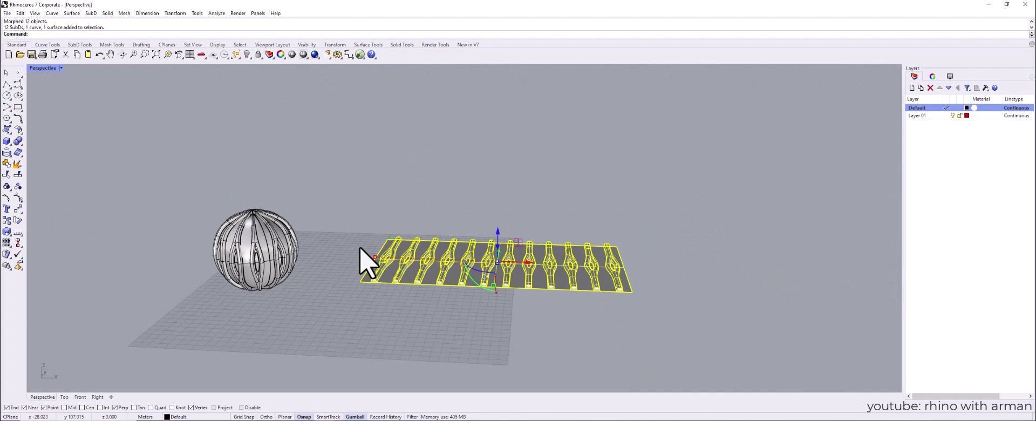
right_drag(513, 345, 516, 343)
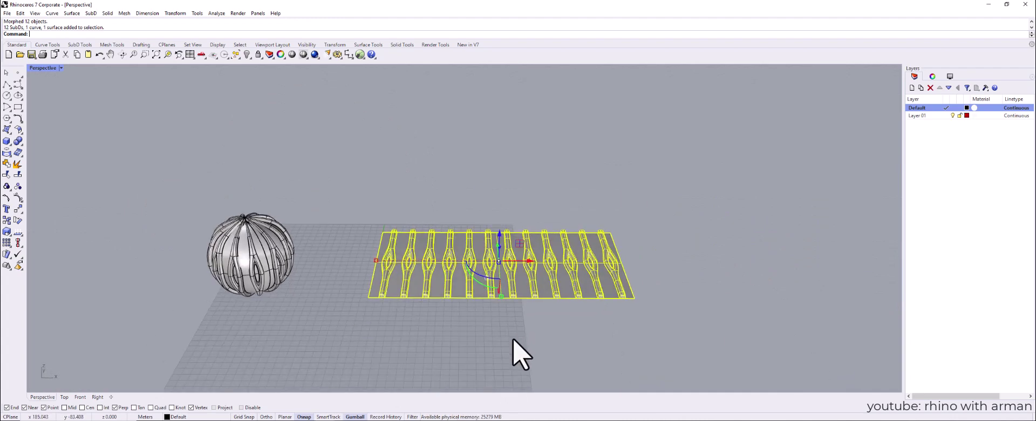
click(247, 55)
- Move the sphere and its wrapped strips along positive X to line up with the origin
shift+right_drag(394, 258, 451, 265)
click(289, 242)
click(389, 288)
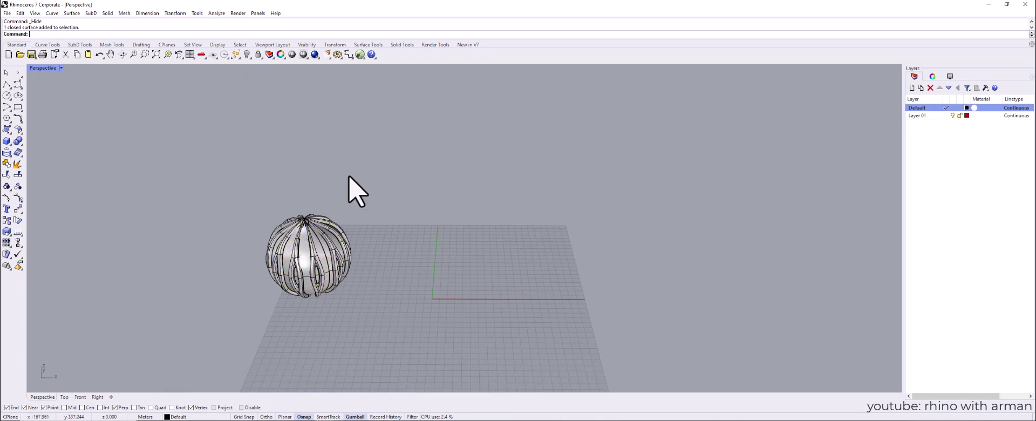
drag(348, 176, 238, 306)
drag(341, 256, 468, 265)
click(518, 316)
- Assign the inner sphere surface to the Default layer
mouse_move(531, 332)
right_down()
mouse_move(509, 303)
mouse_move(452, 297)
mouse_move(531, 339)
right_up()
scroll(446, 266, up, 5)
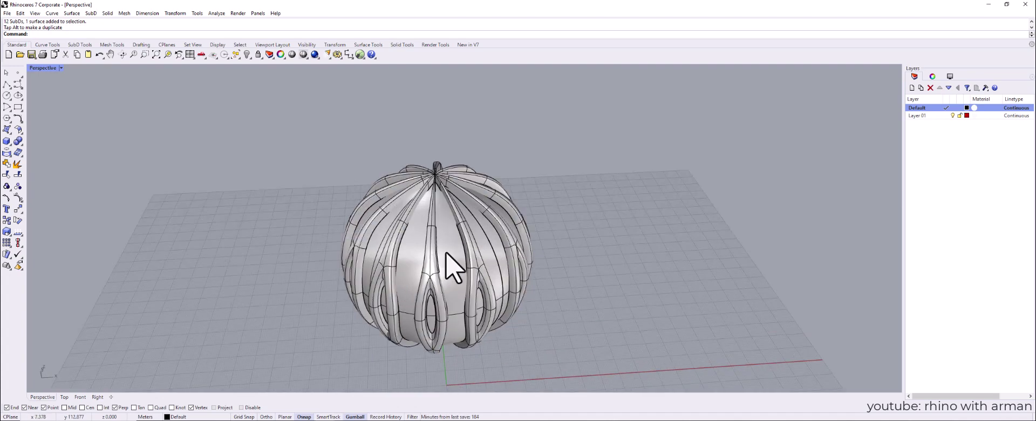
click(454, 267)
right_click(924, 109)
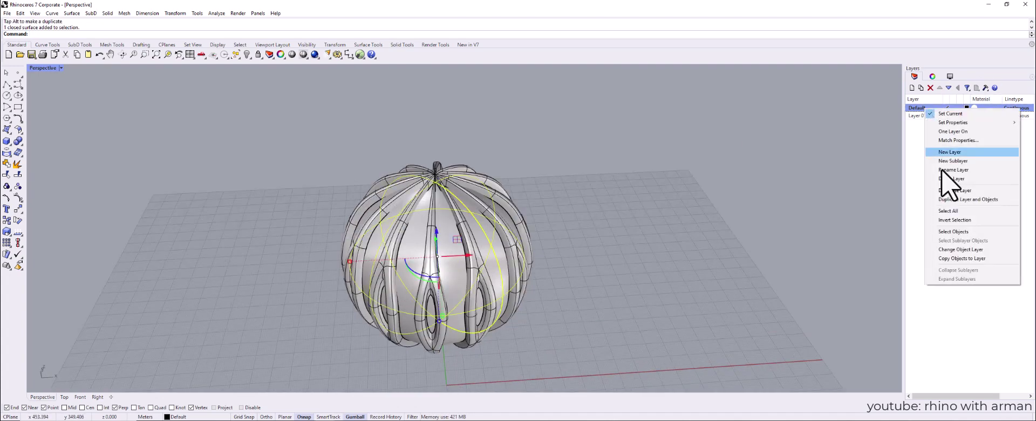
click(927, 219)
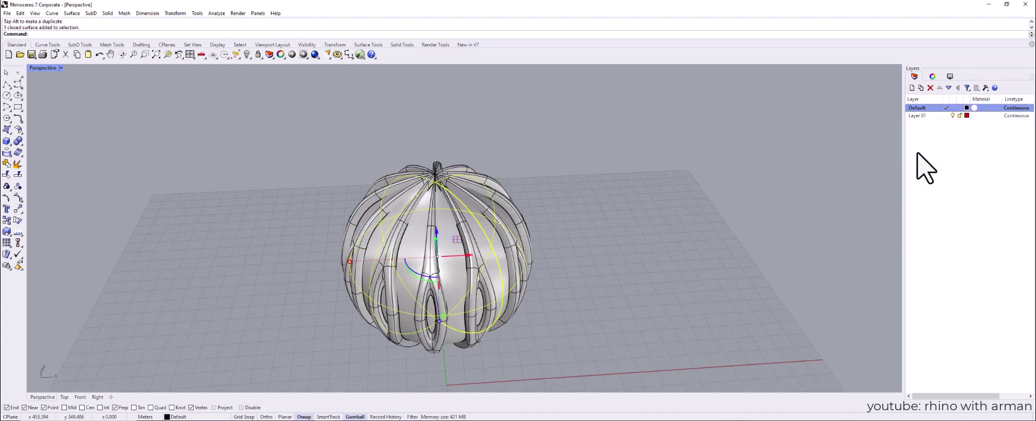
right_click(924, 108)
click(954, 251)
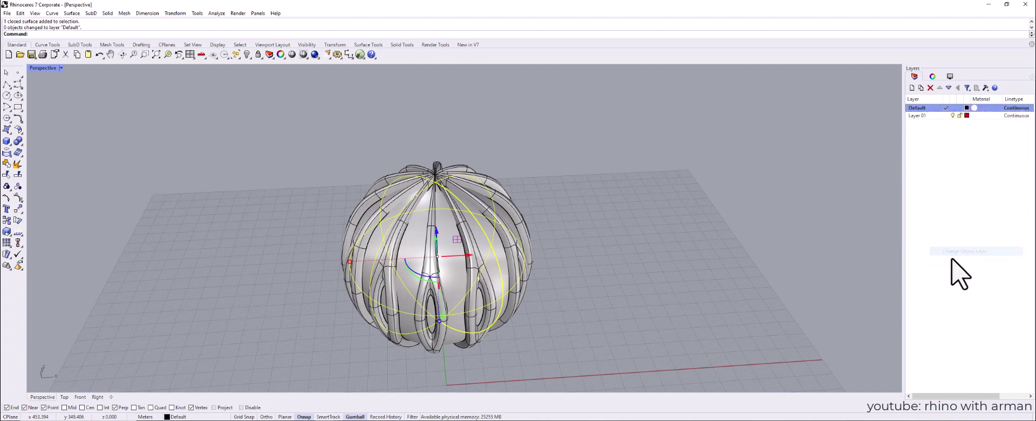
- Change the wrapped strips' layer to Layer 01
click(515, 225)
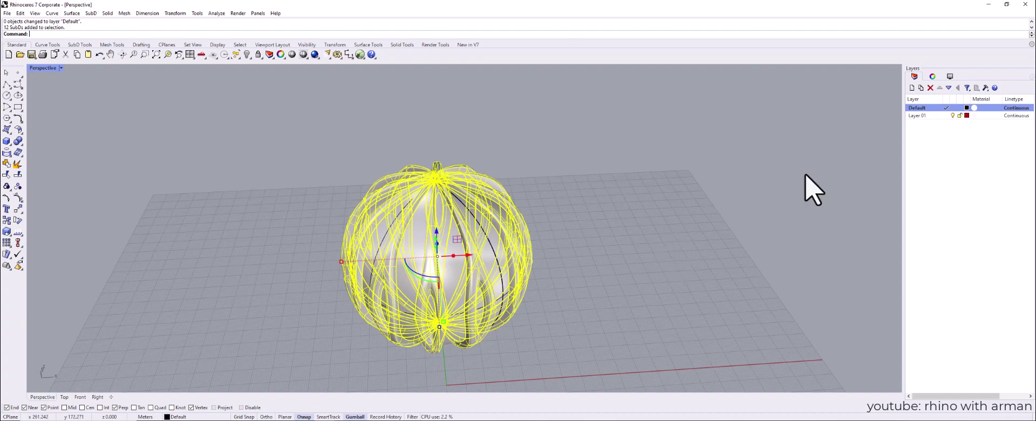
right_click(932, 116)
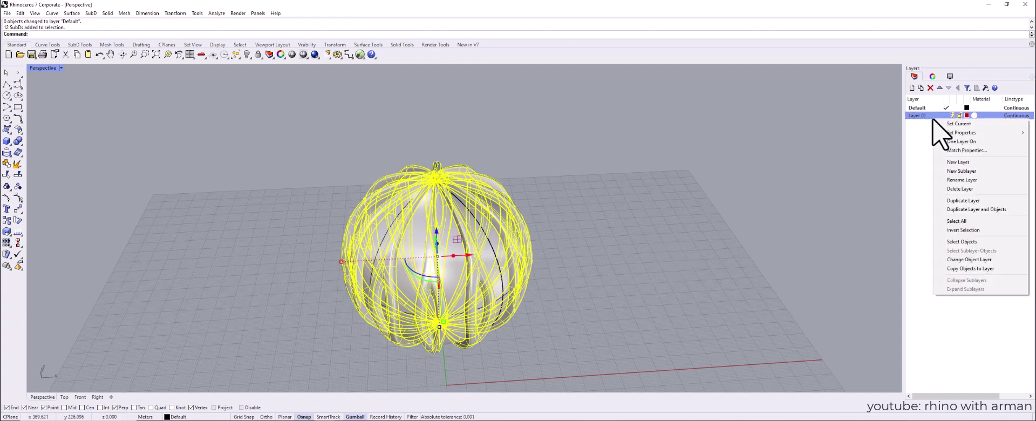
click(971, 260)
key(Escape)
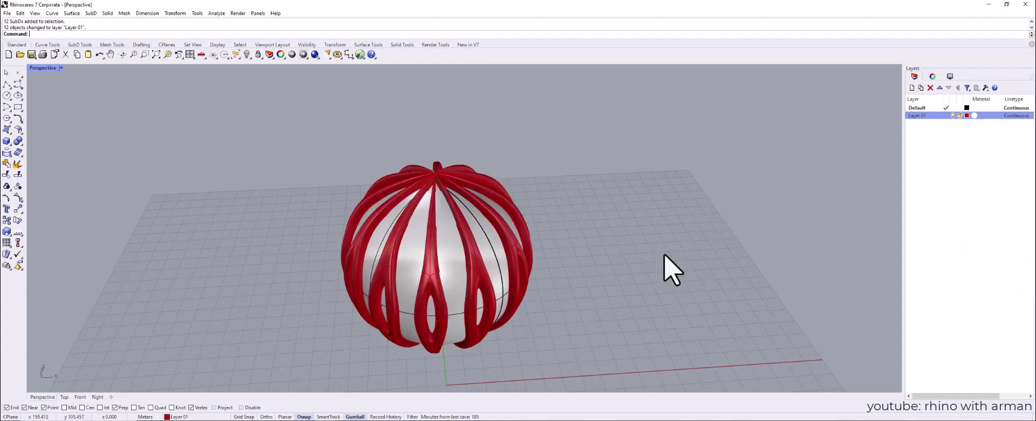
- Give Layer 01 a Custom material with a mid-grey colour (#848484)
click(974, 116)
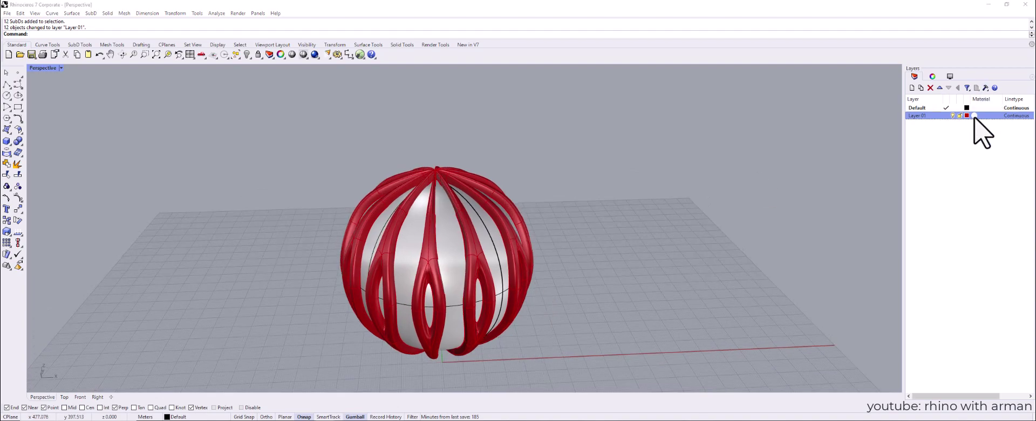
click(628, 191)
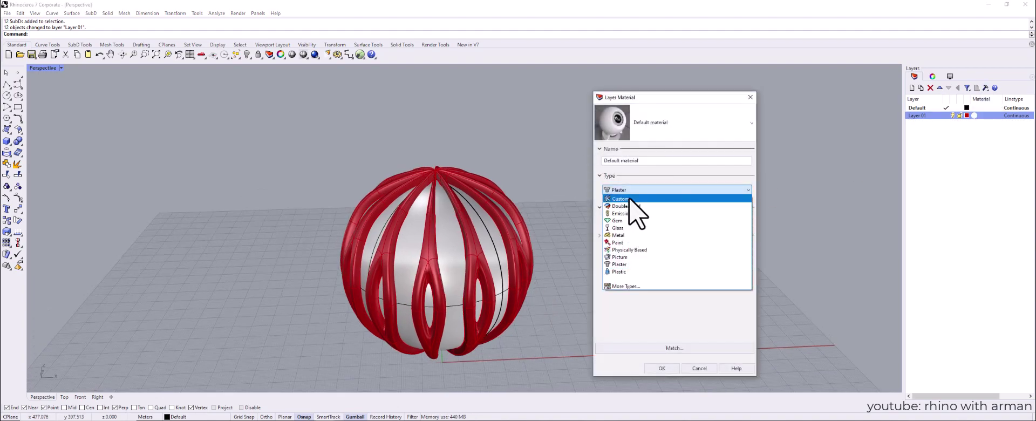
click(634, 200)
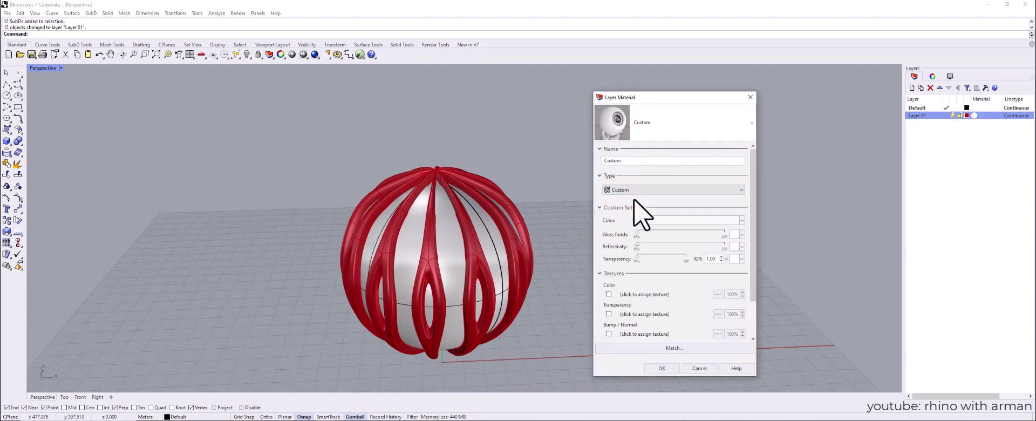
click(676, 220)
drag(788, 244, 804, 242)
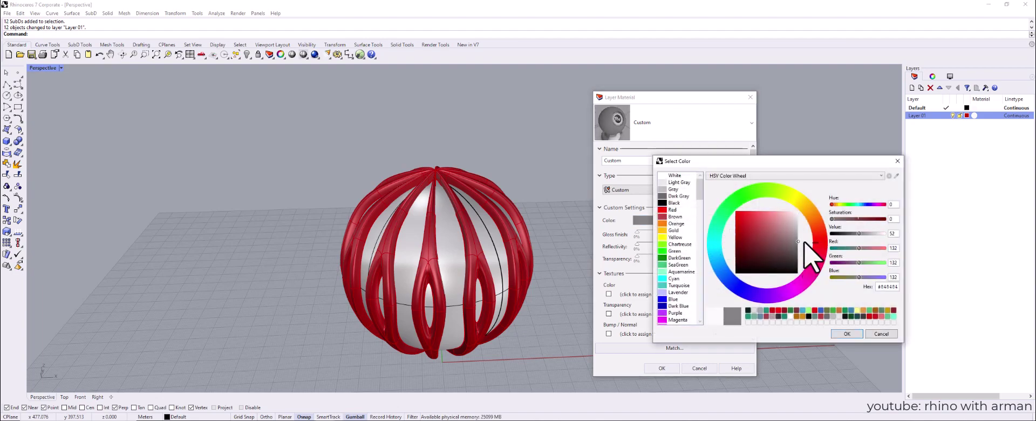
click(846, 334)
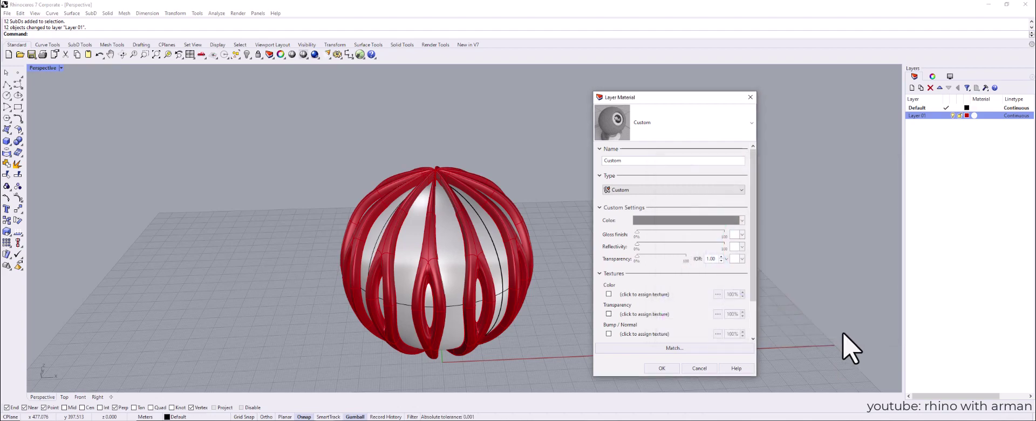
- Set the Layer 01 material's reflectivity to about 66% and gloss finish to about 27%, and apply the material
drag(637, 245, 704, 247)
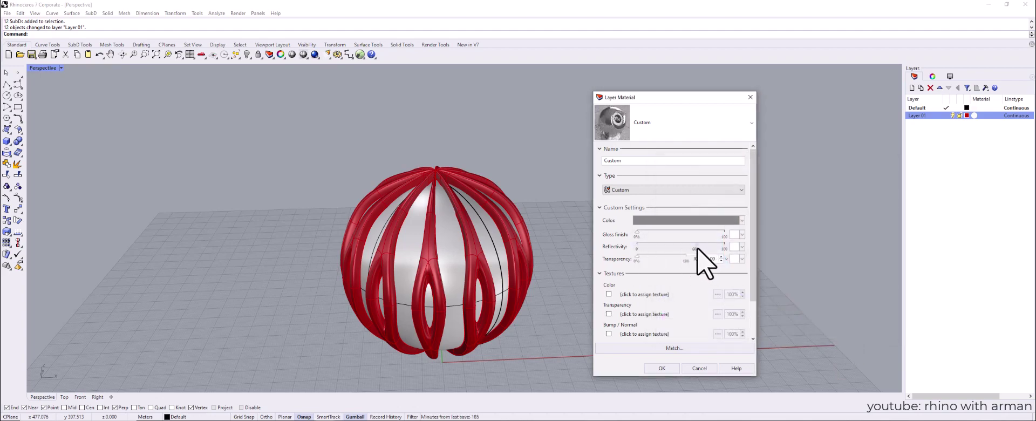
drag(637, 233, 661, 235)
click(661, 368)
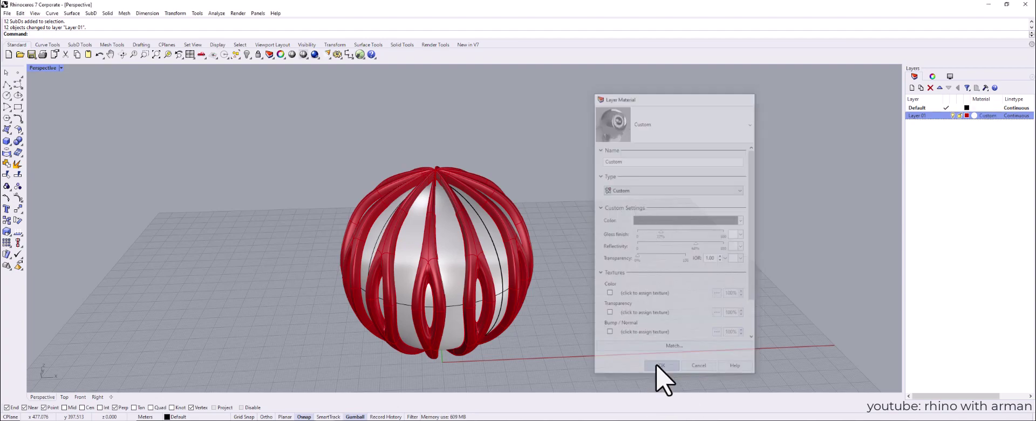
- Switch the Default layer's material to the Custom type and give it a green colour
click(493, 237)
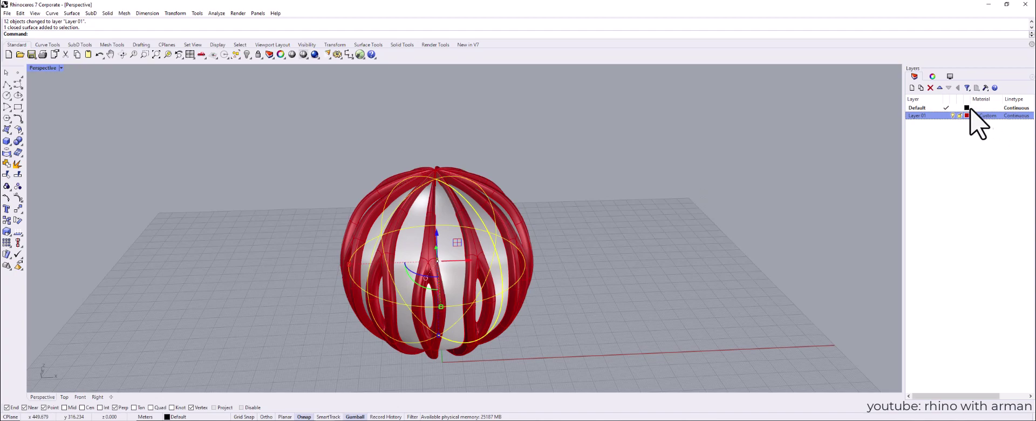
click(973, 108)
click(662, 190)
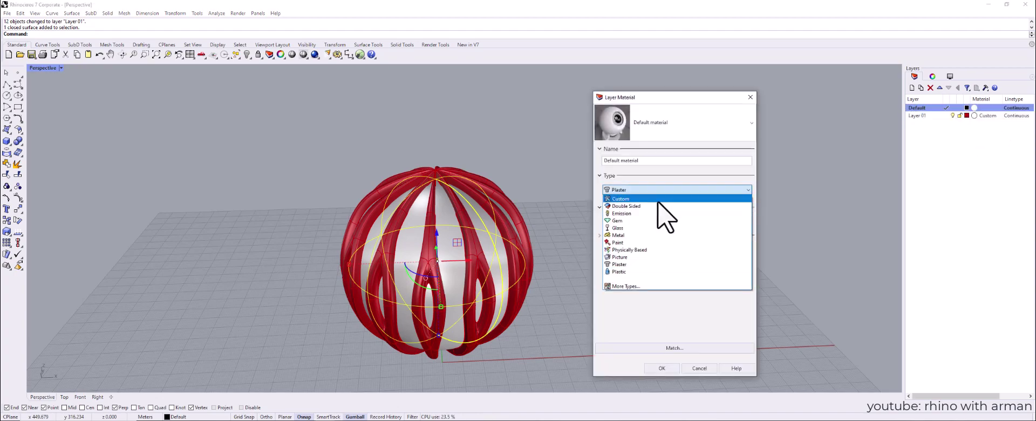
click(660, 200)
click(672, 220)
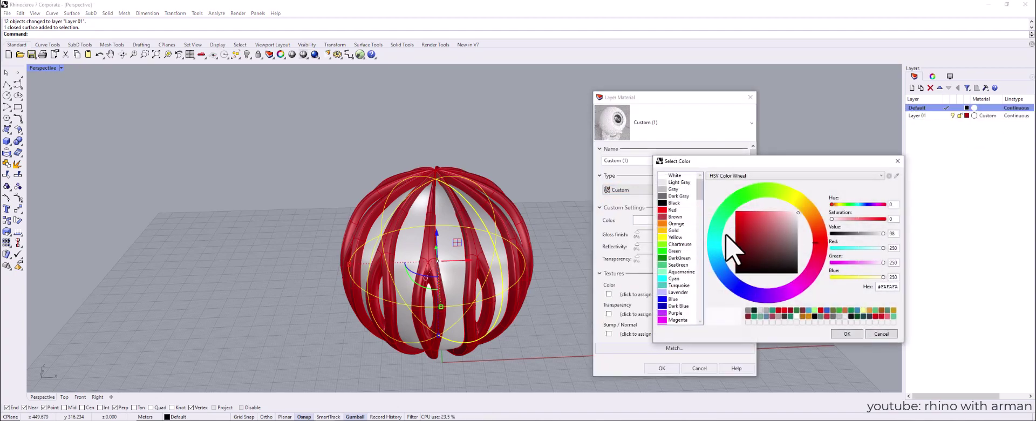
drag(747, 238, 737, 240)
click(846, 334)
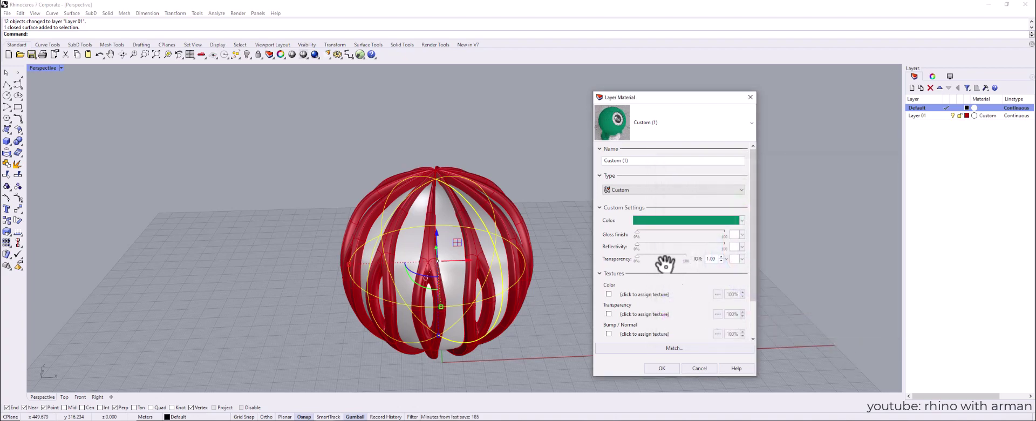
- Set the Default layer material's gloss finish to about 28%, reflectivity to about 76% and transparency to about 34%, and apply the material
drag(637, 256, 711, 246)
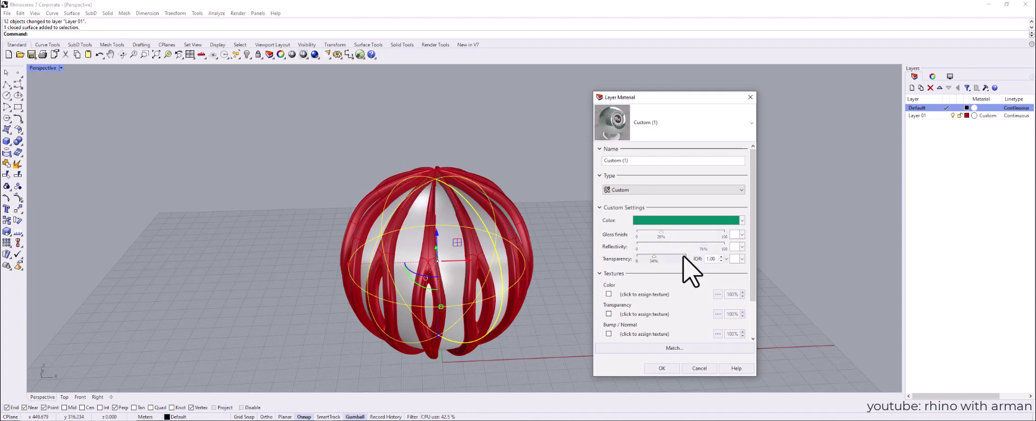
click(662, 369)
scroll(636, 258, down, 3)
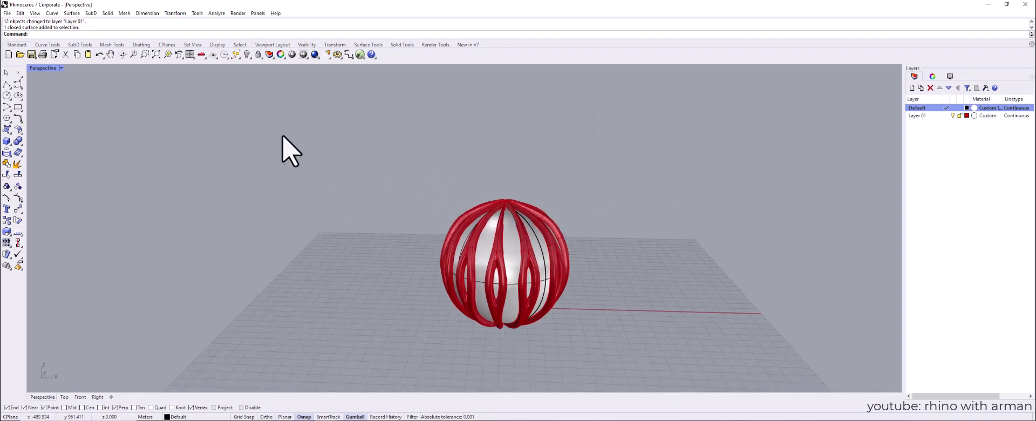
- Switch the Perspective viewport to Rendered display and examine the materials on the lamp
click(62, 67)
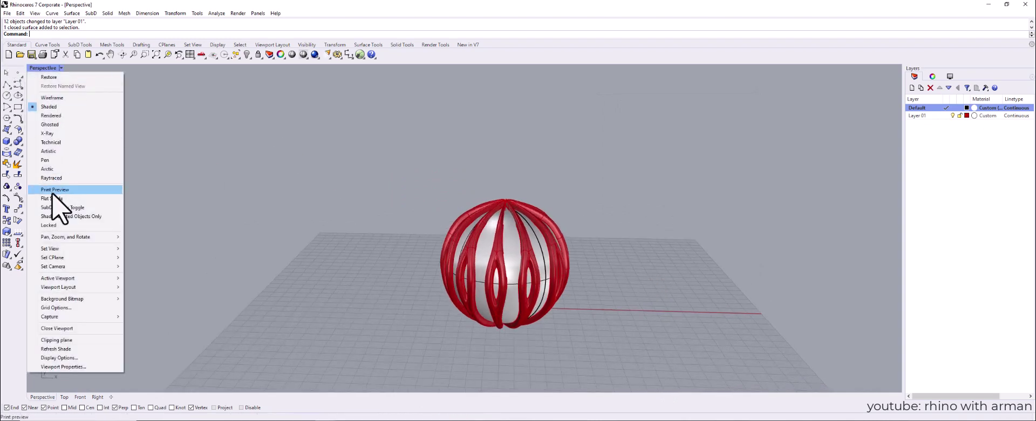
click(63, 116)
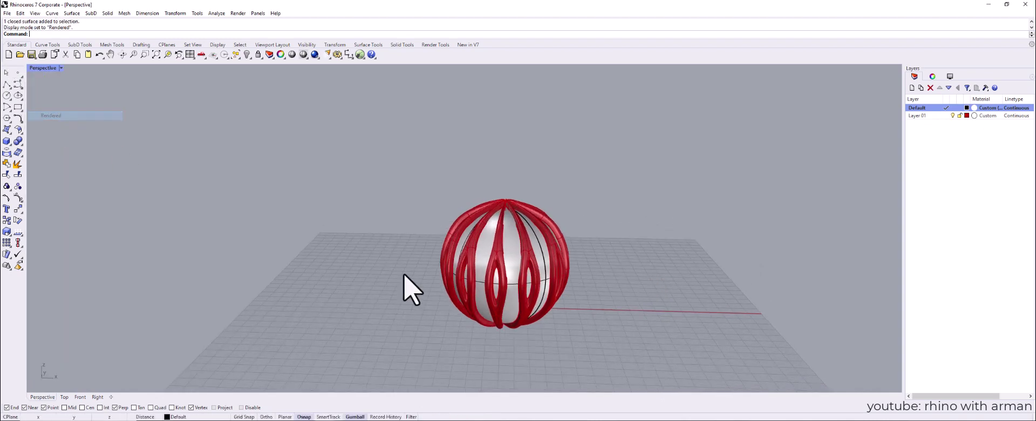
right_drag(520, 246, 541, 280)
scroll(527, 269, up, 4)
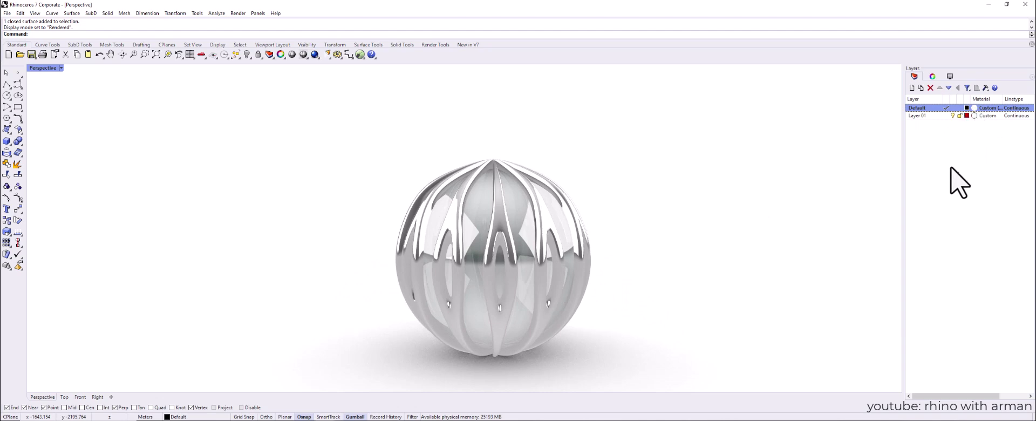
mouse_move(592, 206)
right_down()
mouse_move(567, 235)
mouse_move(584, 221)
right_up()
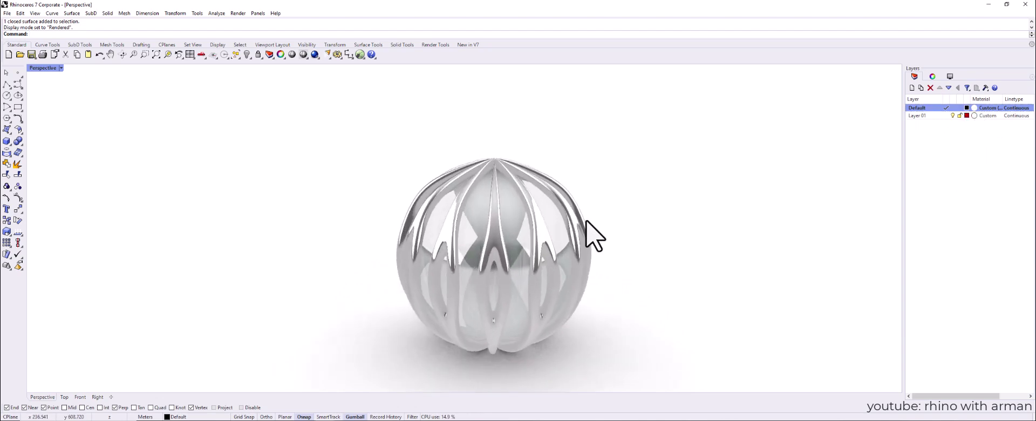
- Adjust the Default layer material to minimal gloss finish, about 72% reflectivity and about 81% transparency, and apply it
click(974, 108)
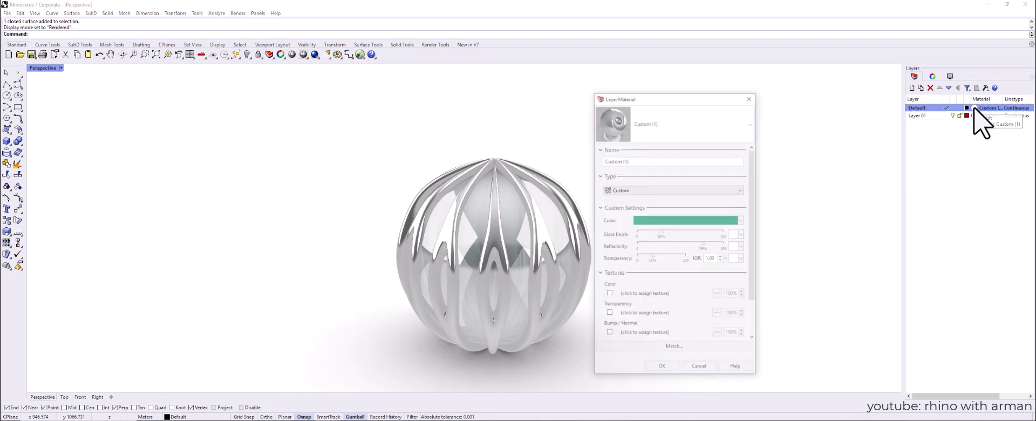
drag(651, 258, 680, 234)
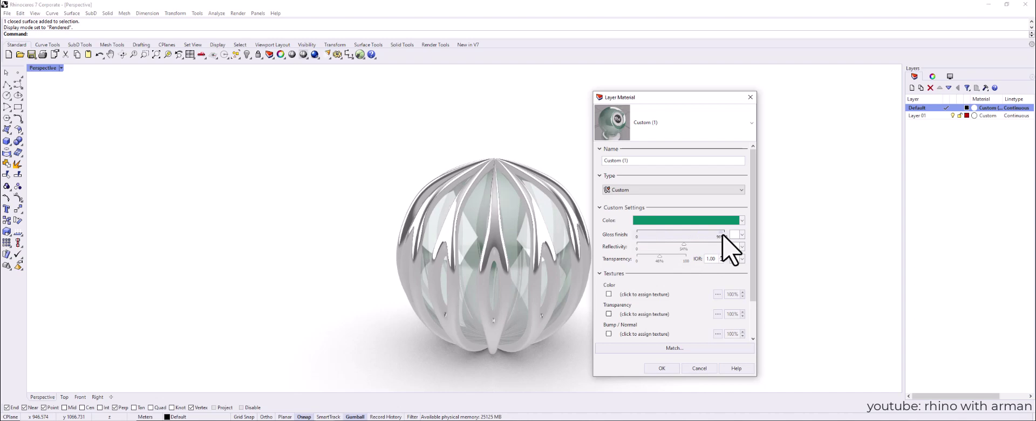
drag(683, 253, 650, 256)
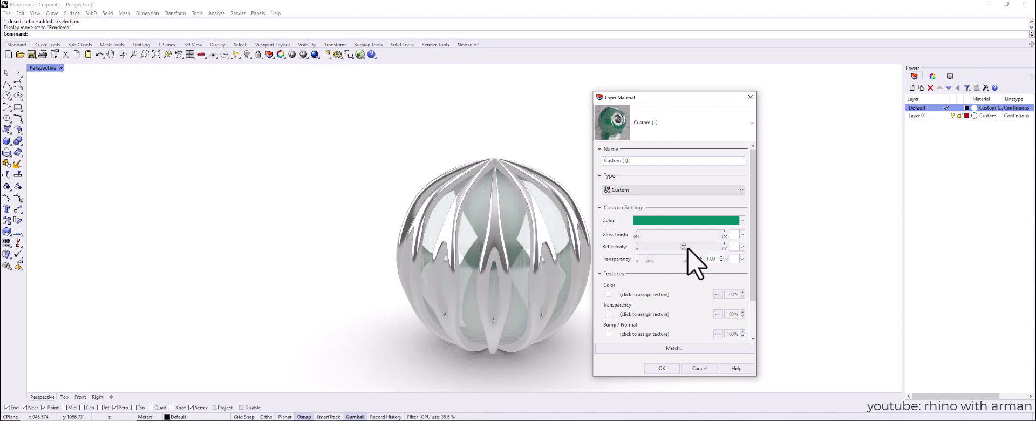
drag(648, 259, 677, 257)
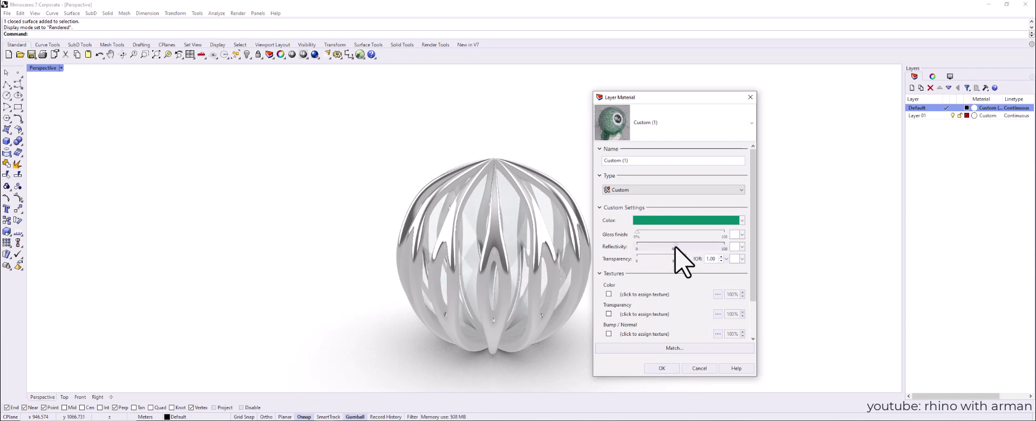
drag(675, 247, 702, 247)
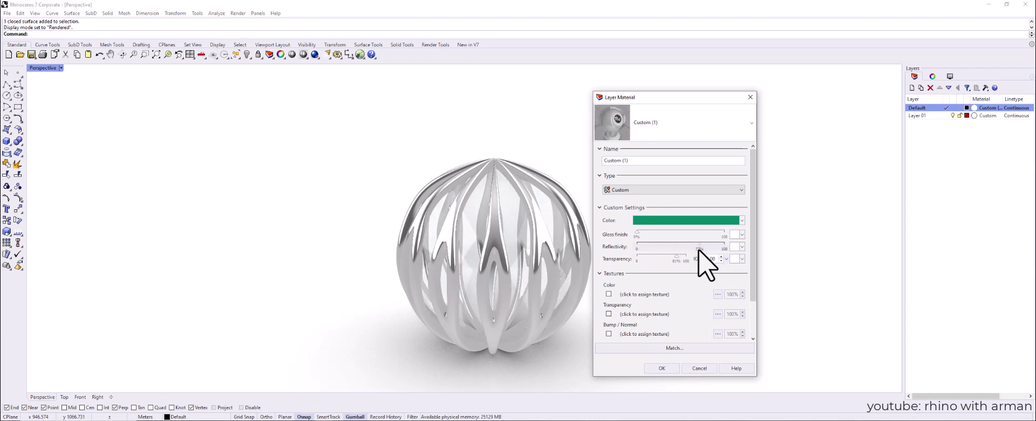
click(661, 367)
scroll(507, 291, down, 3)
scroll(513, 281, down, 5)
mouse_move(513, 281)
right_down()
mouse_move(530, 310)
mouse_move(523, 213)
mouse_move(471, 237)
mouse_move(516, 264)
mouse_move(513, 289)
mouse_move(515, 250)
mouse_move(514, 271)
right_up()
scroll(516, 265, up, 2)
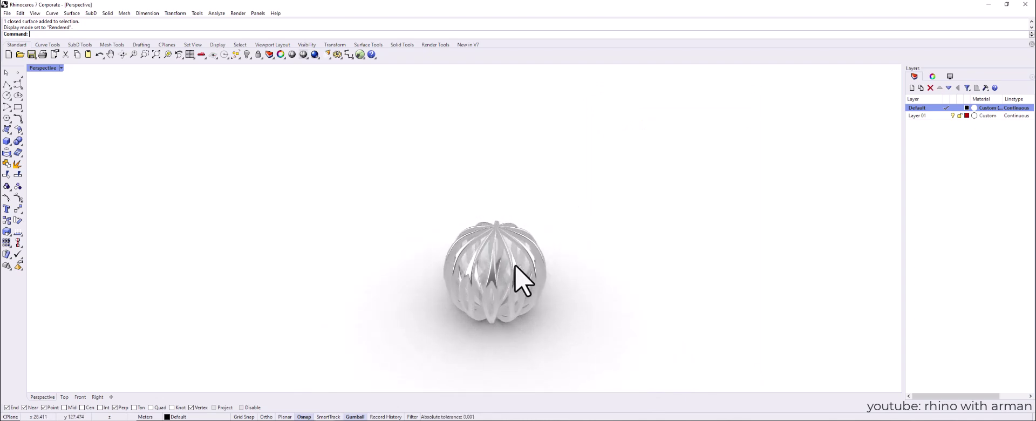
- Draw a vertical solid cylinder of about 8 m radius at the sphere's centre and move it up to the sphere's top
click(64, 397)
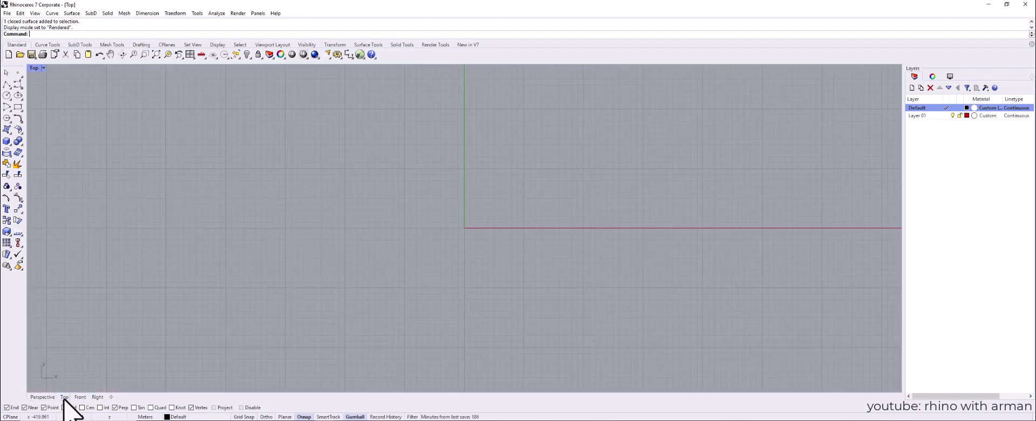
scroll(365, 250, down, 5)
scroll(424, 299, up, 5)
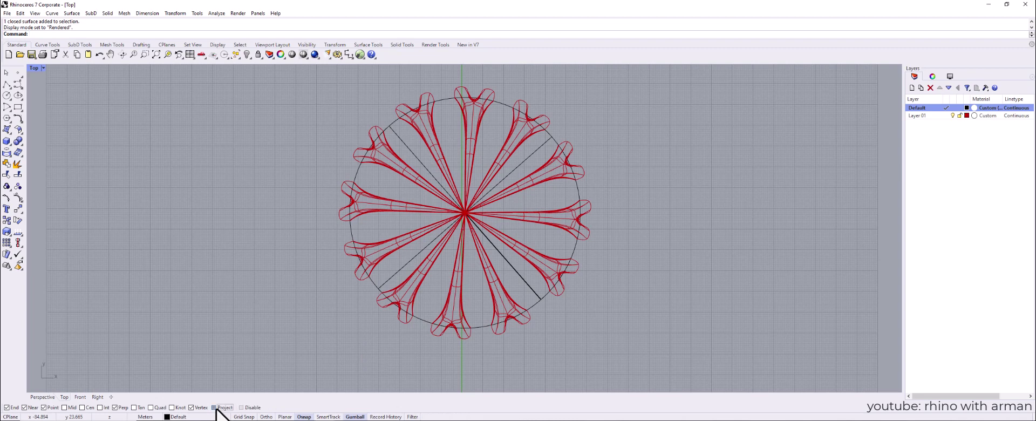
click(10, 144)
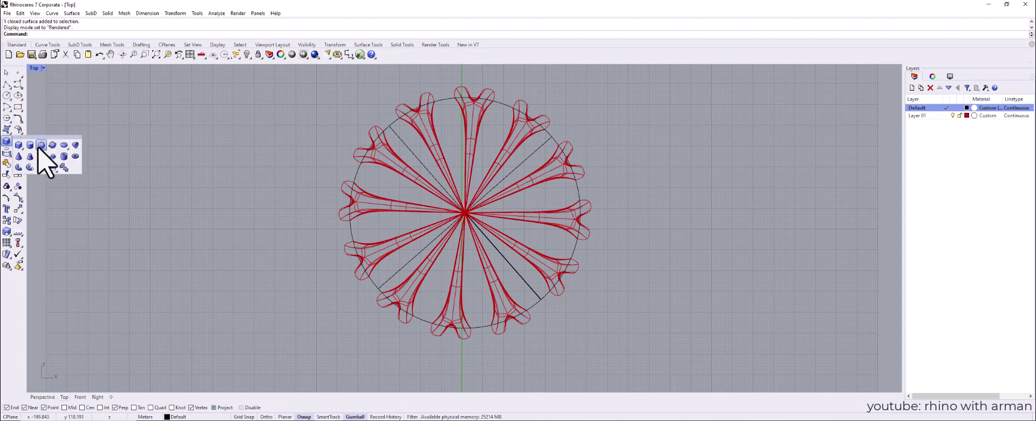
click(30, 144)
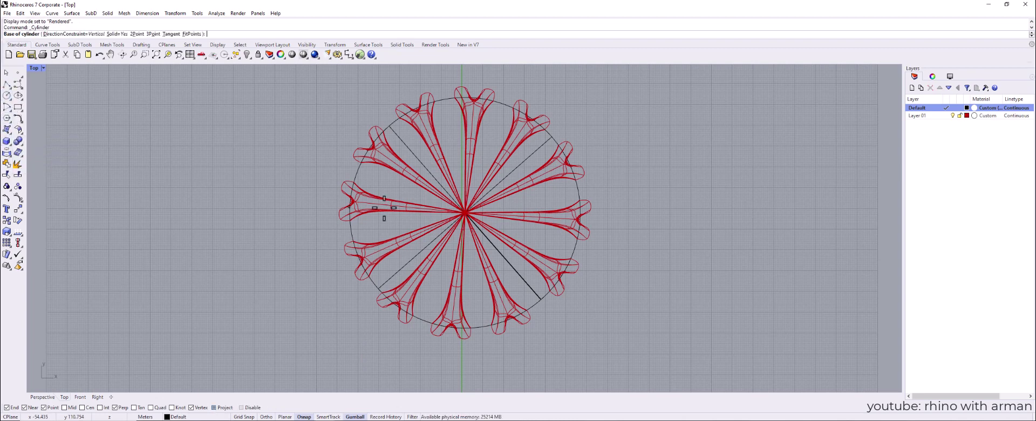
scroll(465, 211, up, 1)
click(465, 212)
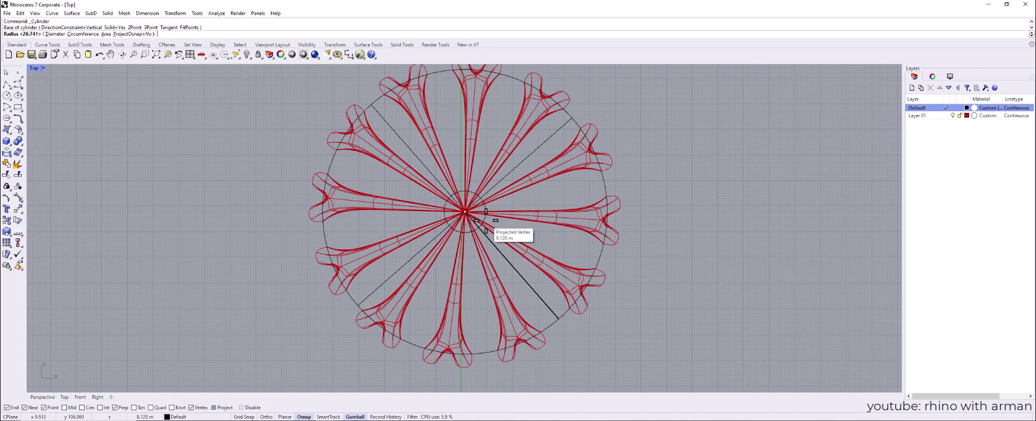
click(463, 233)
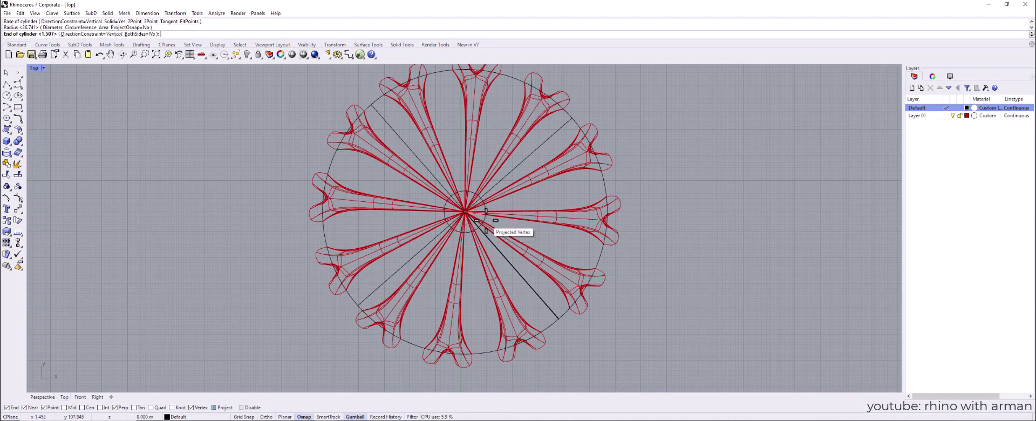
click(80, 397)
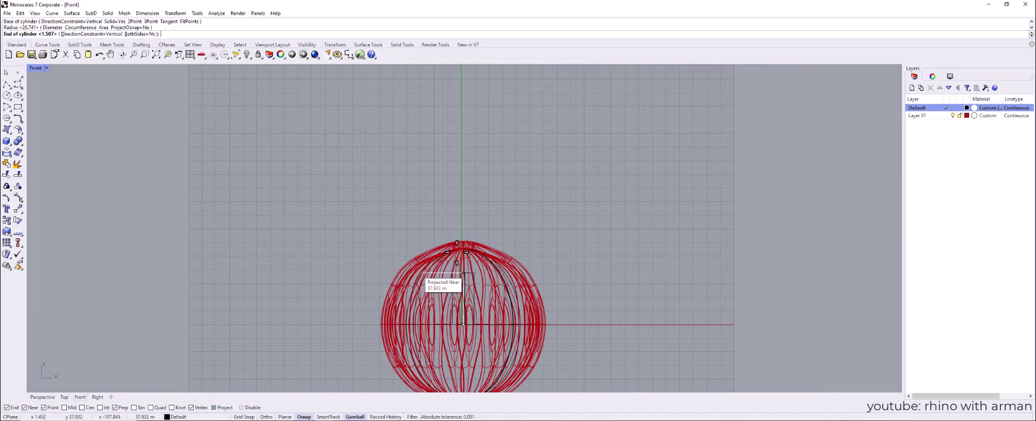
click(590, 304)
scroll(479, 323, up, 5)
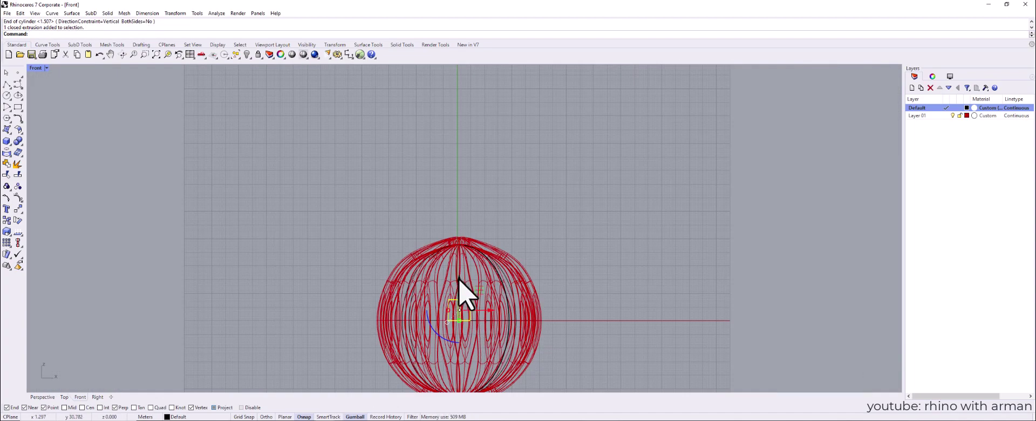
drag(458, 280, 464, 202)
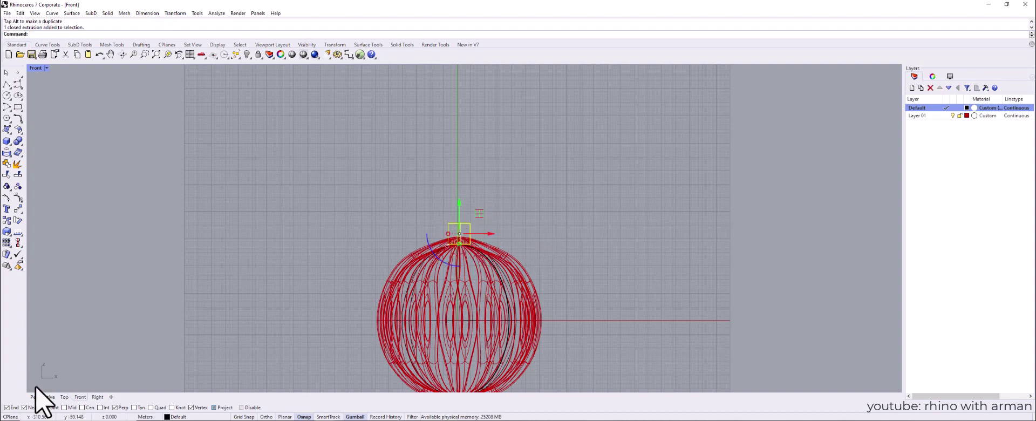
- Duplicate the cylinder in place and scale the copy down slightly and uniformly about its centre
click(64, 397)
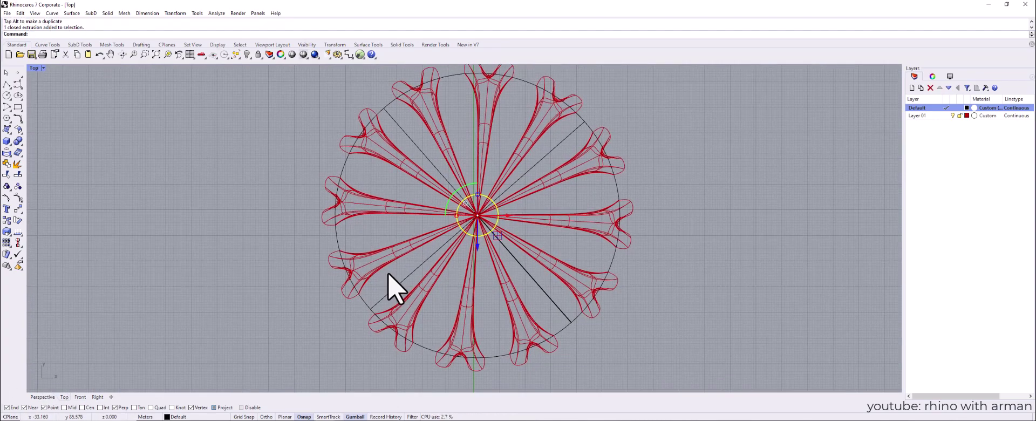
key(ctrl+c)
key(ctrl+v)
scroll(450, 228, up, 6)
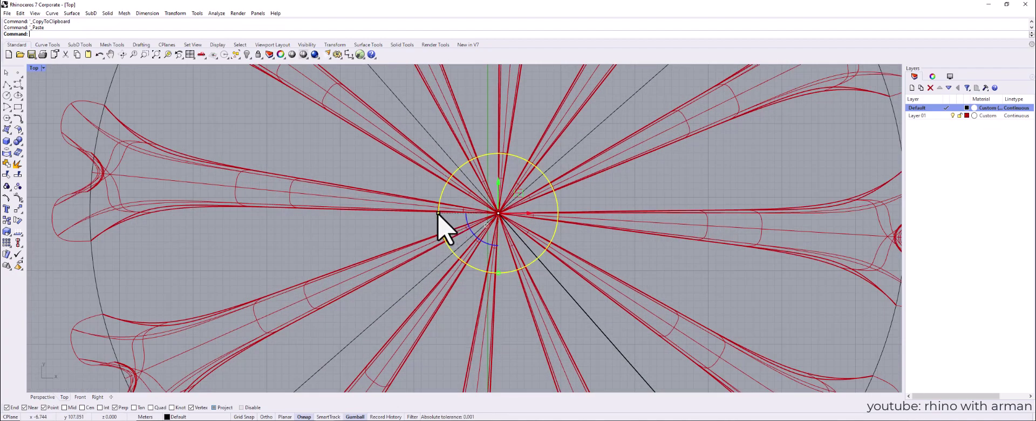
drag(438, 214, 450, 215)
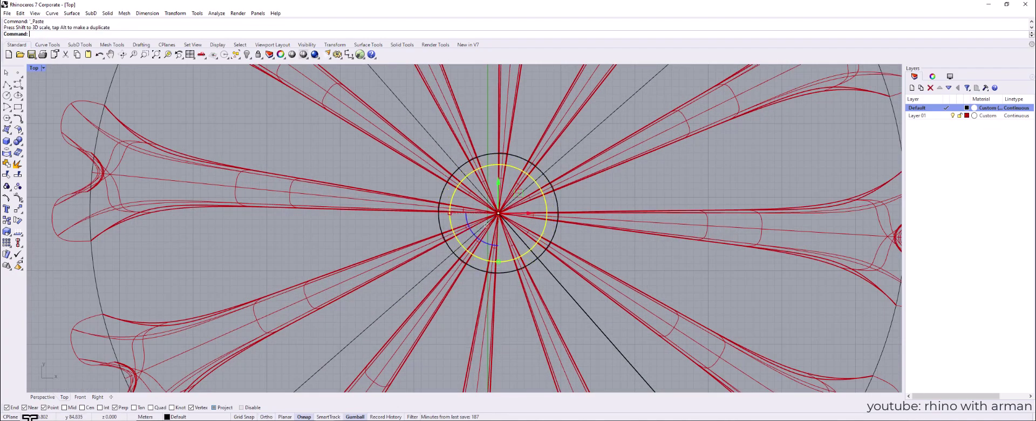
- Reduce the smaller cylinder's height and stack it directly on top of the larger one
click(81, 397)
scroll(458, 281, up, 5)
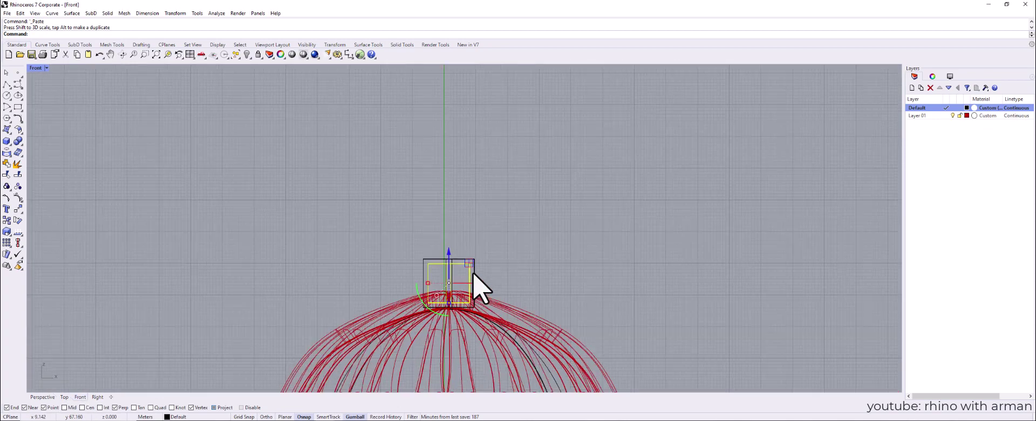
drag(447, 250, 450, 208)
scroll(448, 267, up, 3)
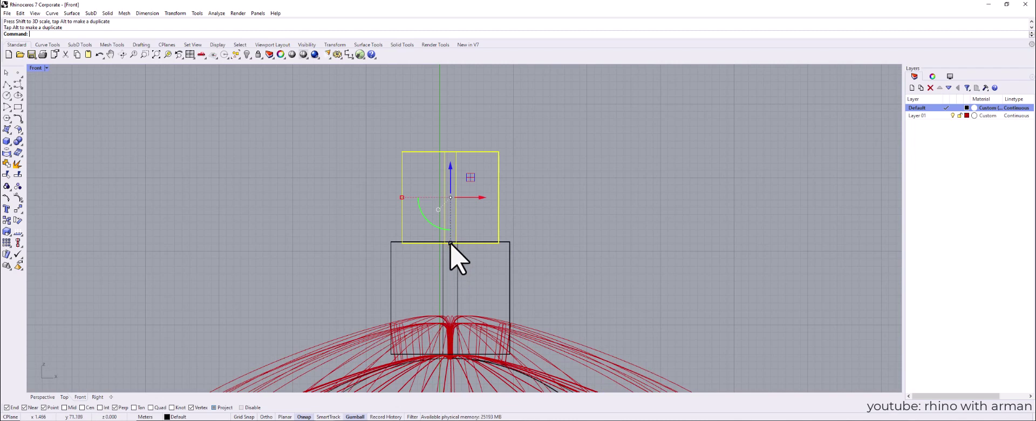
drag(451, 243, 453, 227)
scroll(486, 254, up, 3)
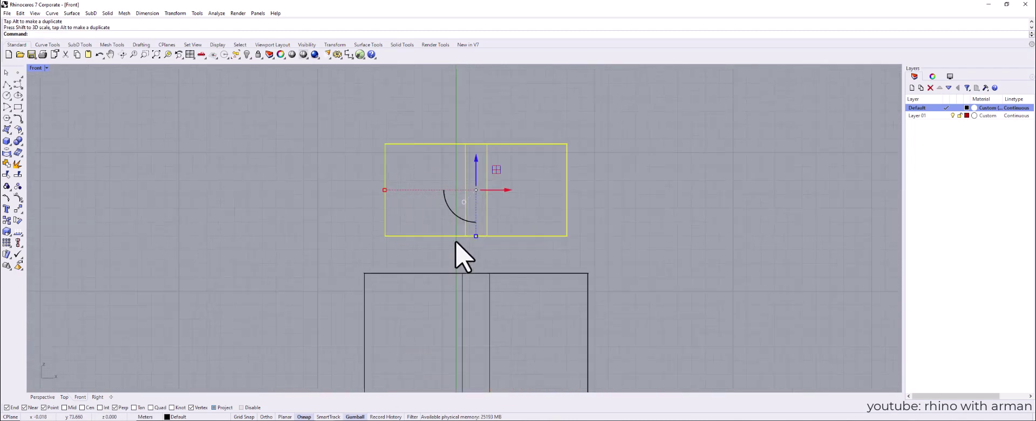
drag(476, 156, 477, 201)
click(648, 236)
scroll(493, 215, down, 3)
scroll(492, 216, down, 3)
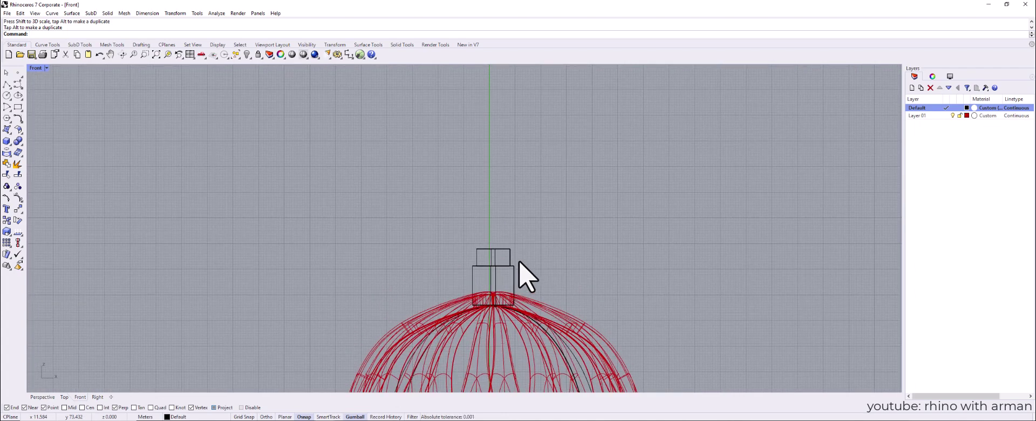
- Draw a long vertical line upward from the top centre of the small cylinder as the lamp's cord
text(L)
key(Return)
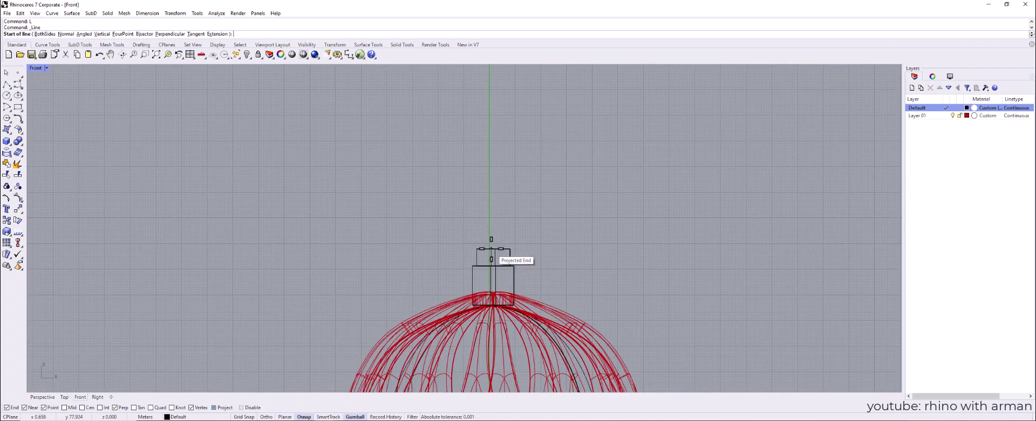
click(491, 259)
scroll(492, 254, down, 5)
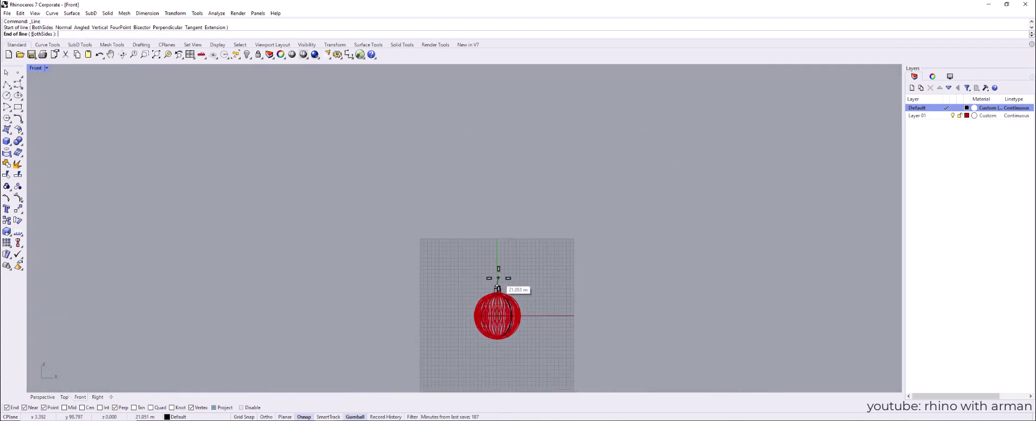
click(497, 156)
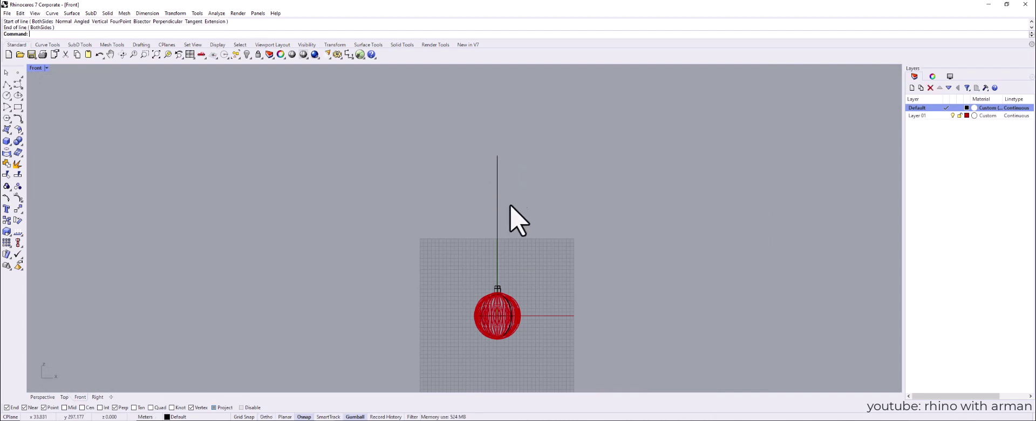
- Pipe the vertical cord line with a start and end radius of 0.06 m and flat caps
click(496, 251)
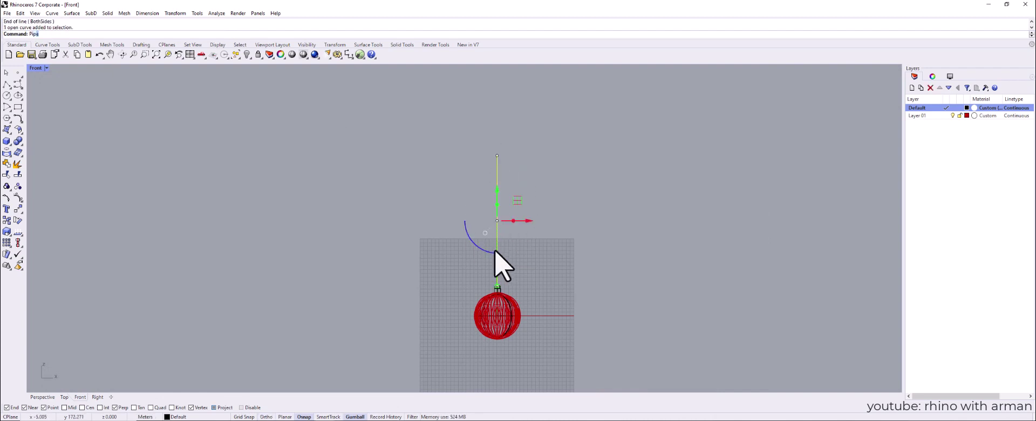
key(Return)
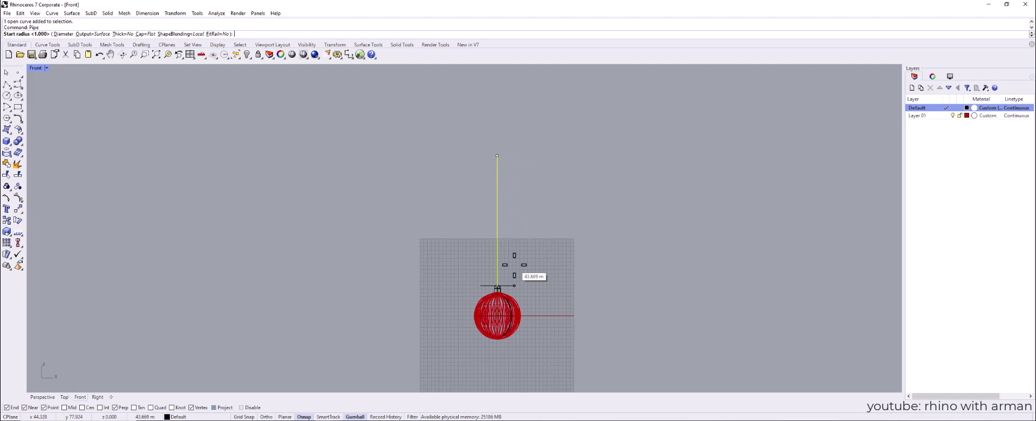
text(0.06)
key(Return)
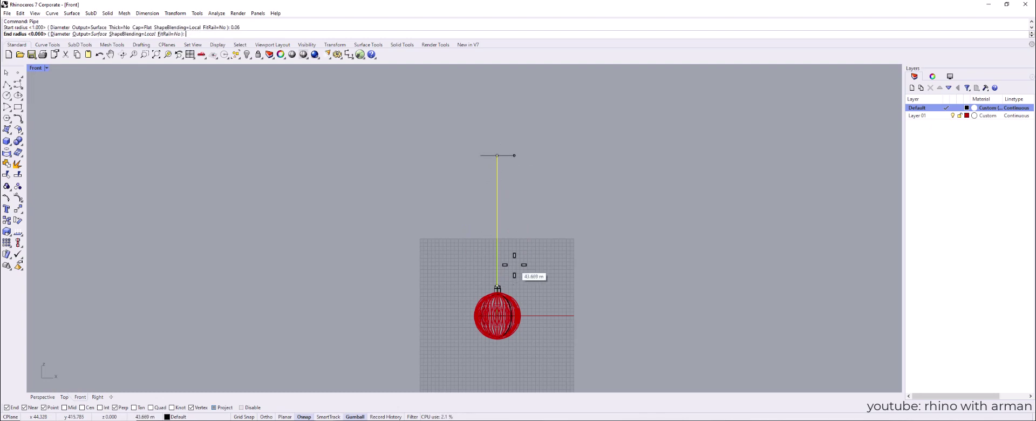
key(Return)
key(Return)
key(Escape)
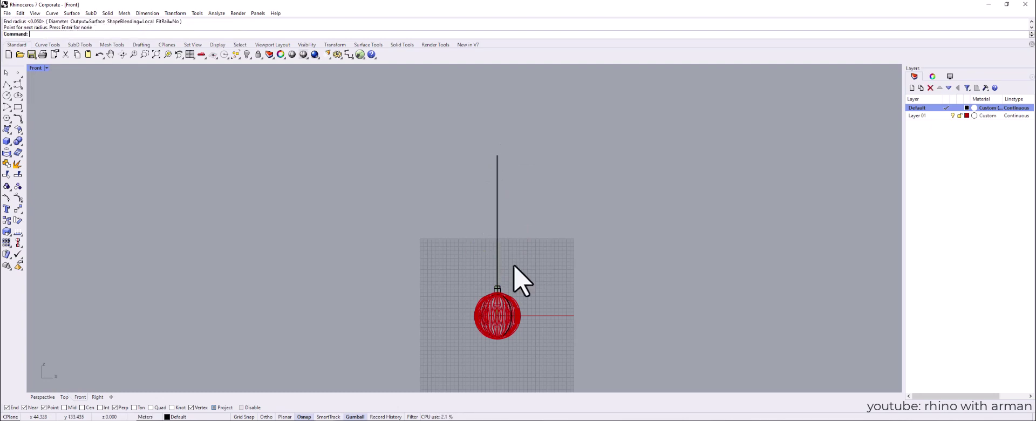
- Undo the cord's pipe and pipe the vertical line again with a start and end radius of 0.1 m
scroll(502, 293, up, 5)
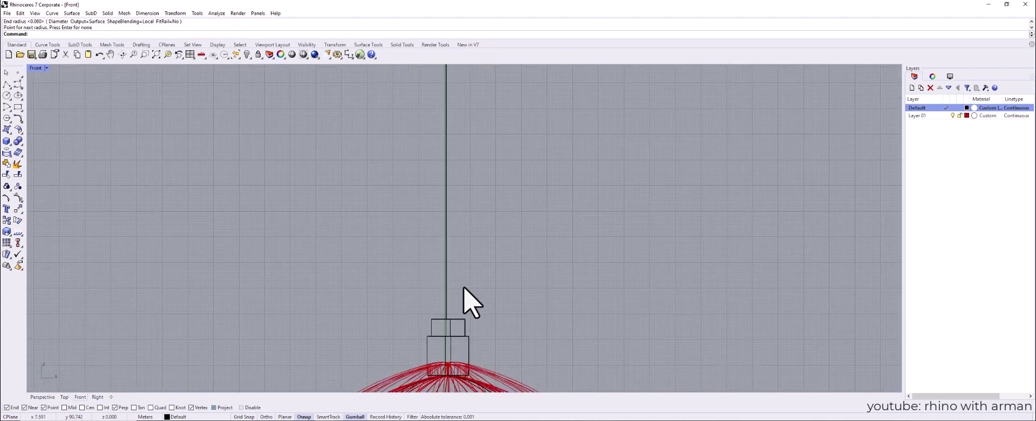
key(ctrl+z)
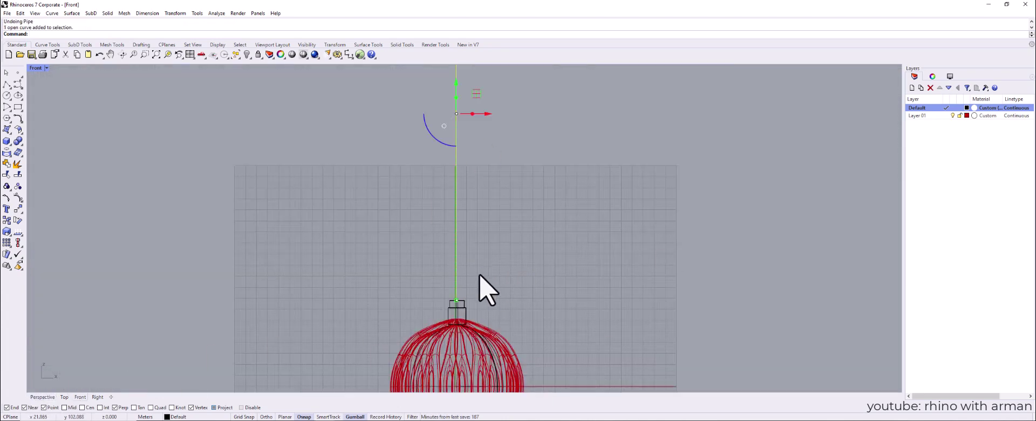
key(Return)
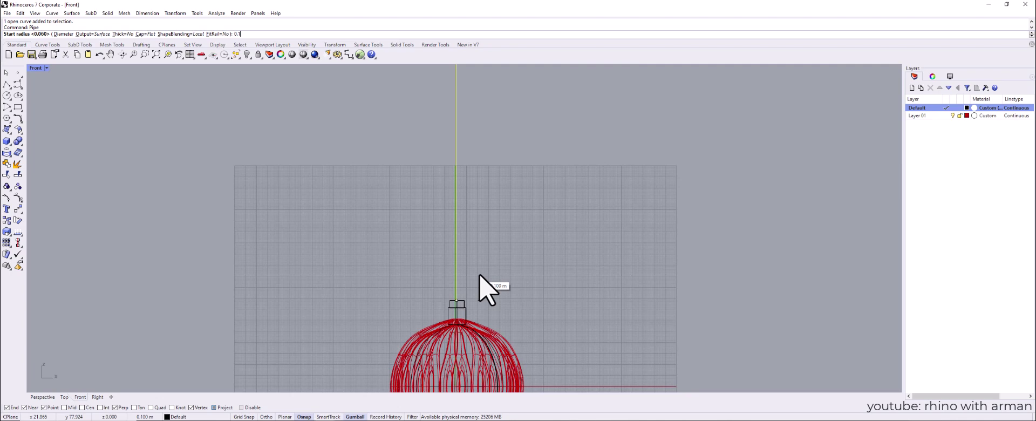
text(0.1)
key(Return)
key(Return)
key(Return)
scroll(463, 282, up, 3)
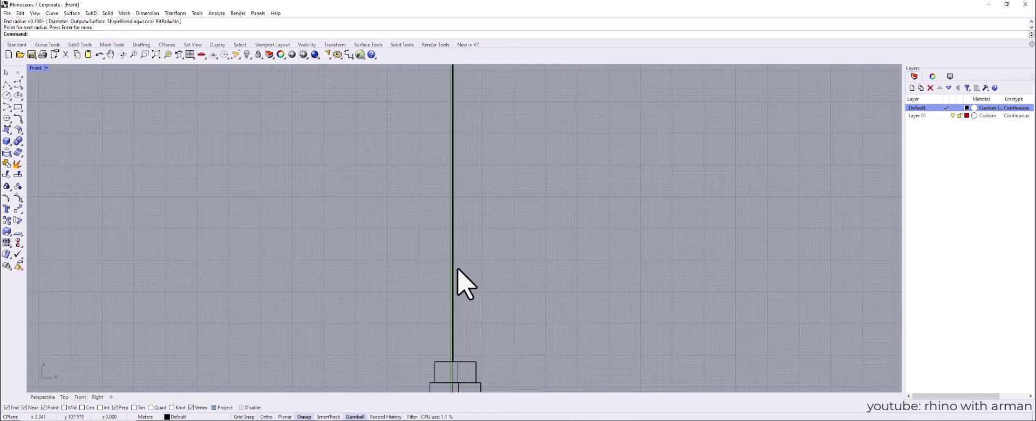
scroll(458, 285, down, 2)
- Move the piped cord in plan so that it is centred on the lamp sphere and its cap cylinders
click(43, 397)
right_drag(341, 317, 540, 278)
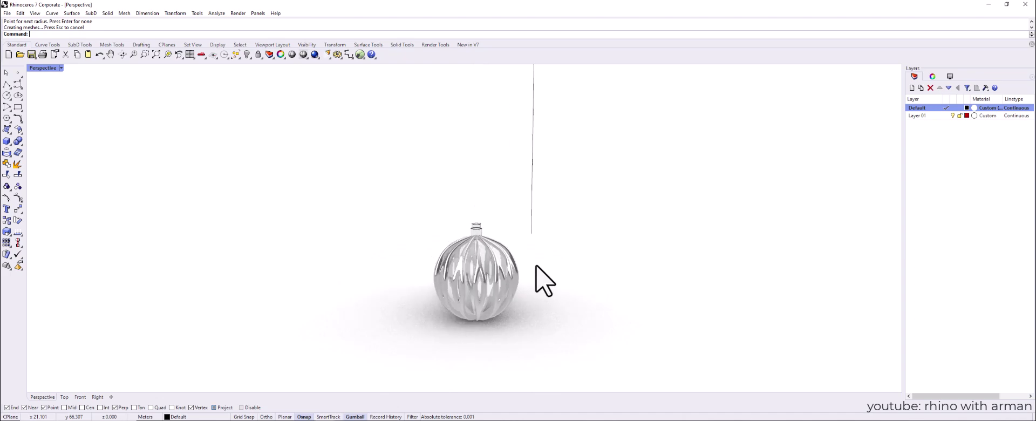
click(532, 229)
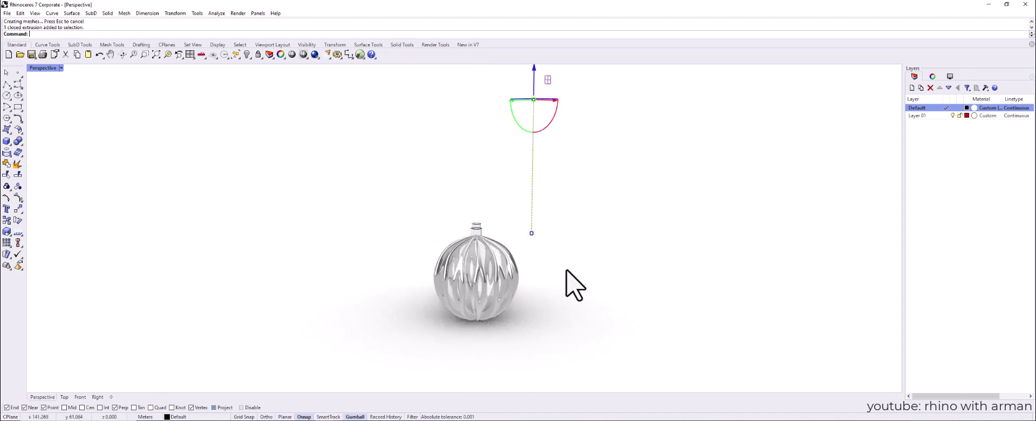
click(65, 396)
scroll(526, 294, down, 5)
scroll(526, 294, down, 5)
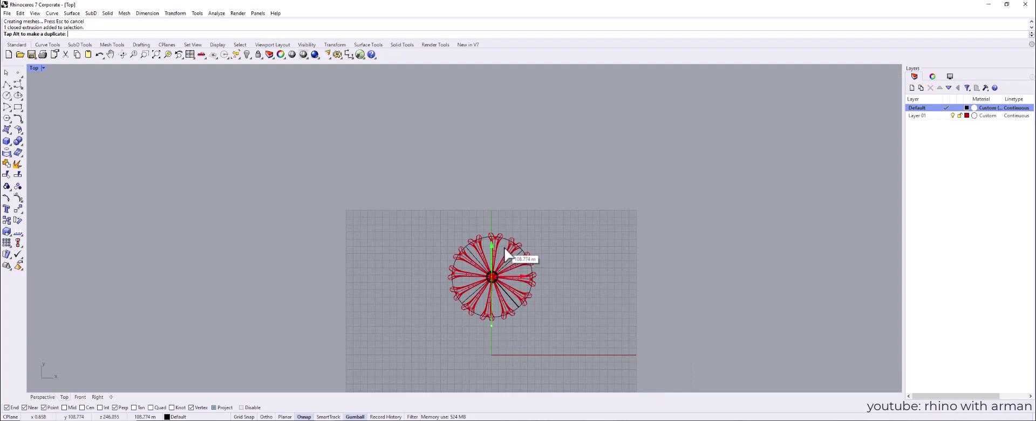
scroll(492, 278, up, 8)
drag(504, 247, 524, 278)
scroll(525, 283, up, 6)
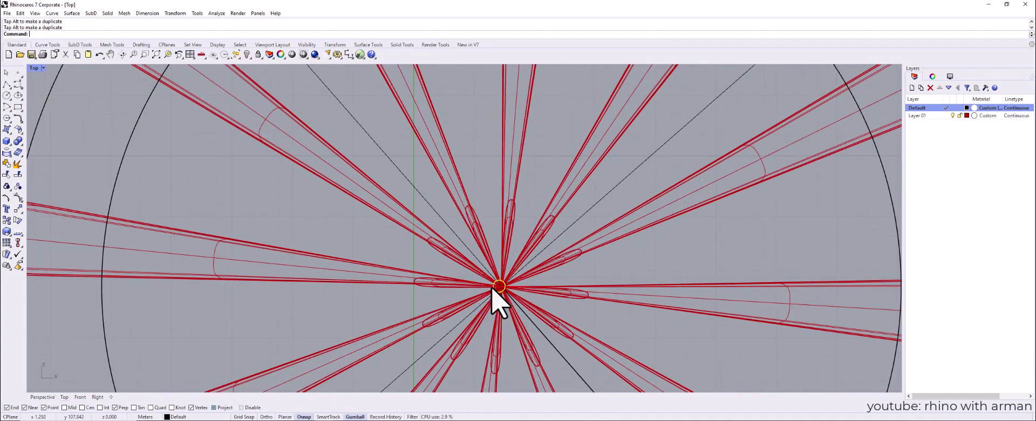
drag(493, 287, 489, 296)
scroll(527, 312, down, 5)
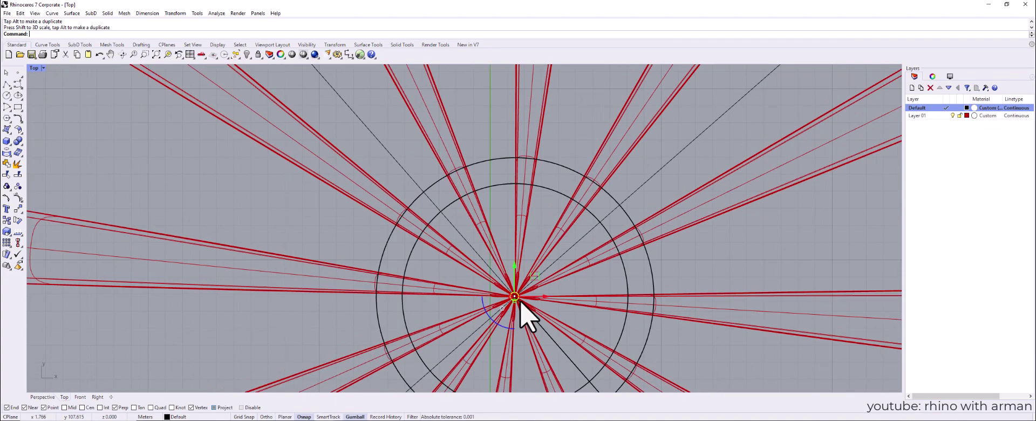
- Set the Perspective view's display mode to Shaded with the whole cord and lamp in view
click(42, 397)
scroll(486, 300, down, 3)
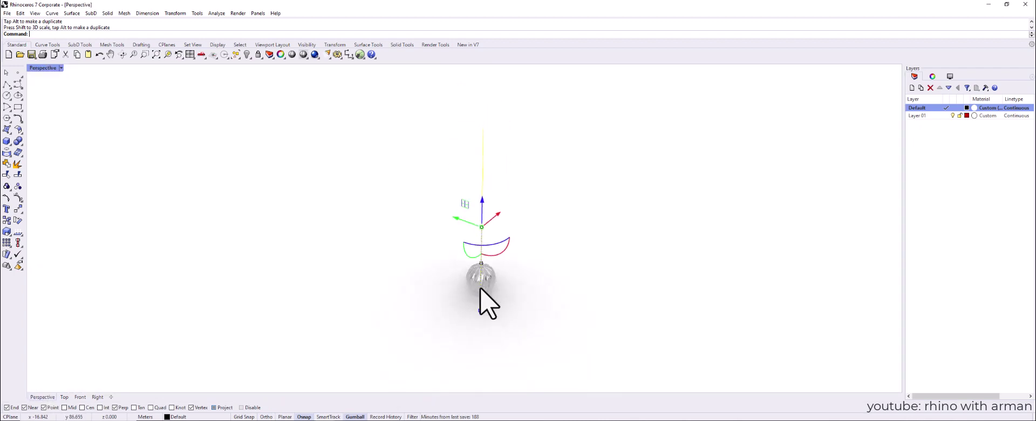
scroll(507, 281, down, 3)
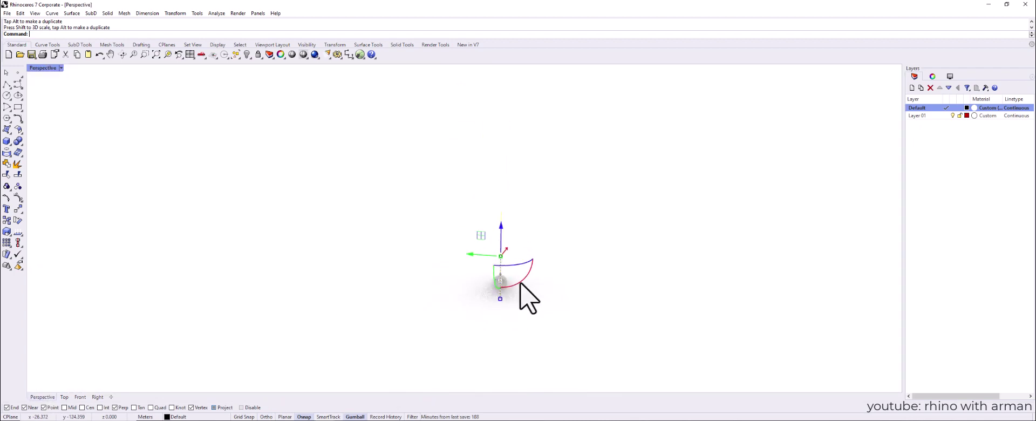
right_drag(520, 283, 515, 274)
click(61, 68)
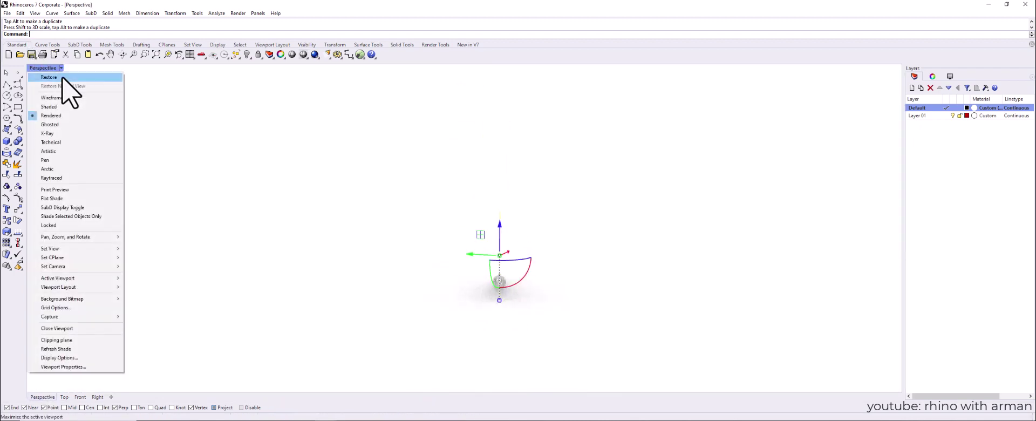
click(71, 106)
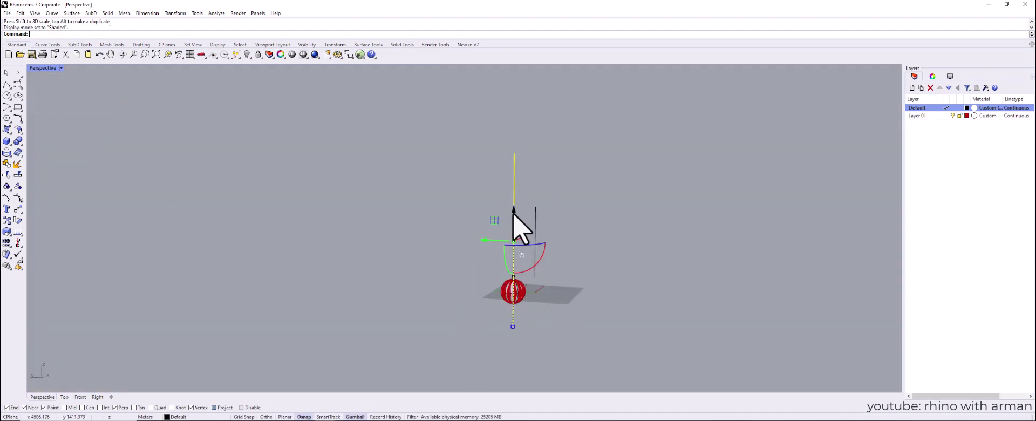
- Raise the piped cord vertically until its lower end rests on top of the lamp's small cap cylinder
drag(512, 211, 514, 158)
drag(513, 275, 521, 206)
scroll(518, 247, up, 8)
scroll(509, 301, down, 2)
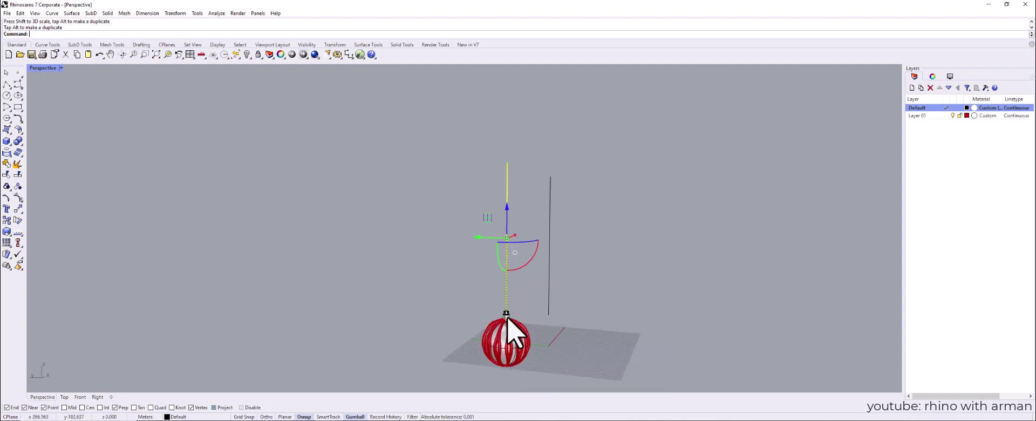
drag(506, 313, 506, 316)
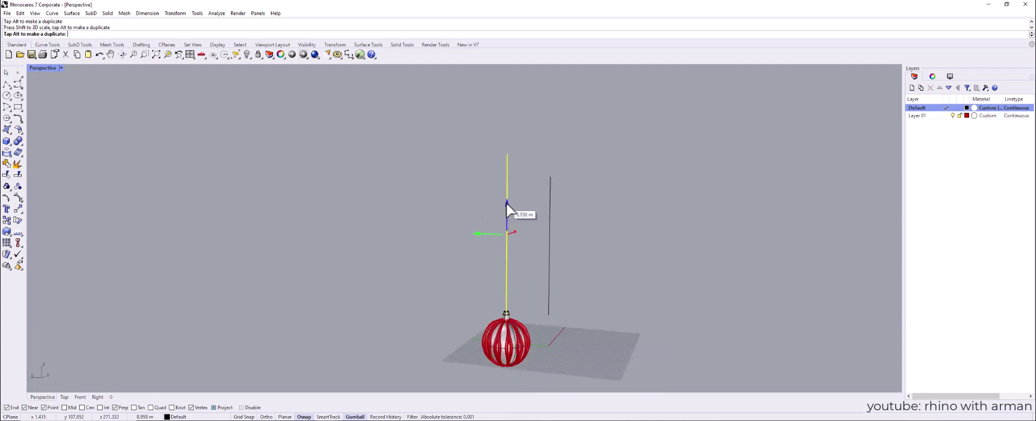
drag(506, 203, 506, 202)
- Delete the leftover guide line standing beside the piped cord
click(575, 326)
drag(565, 322, 538, 252)
key(Delete)
scroll(508, 306, up, 15)
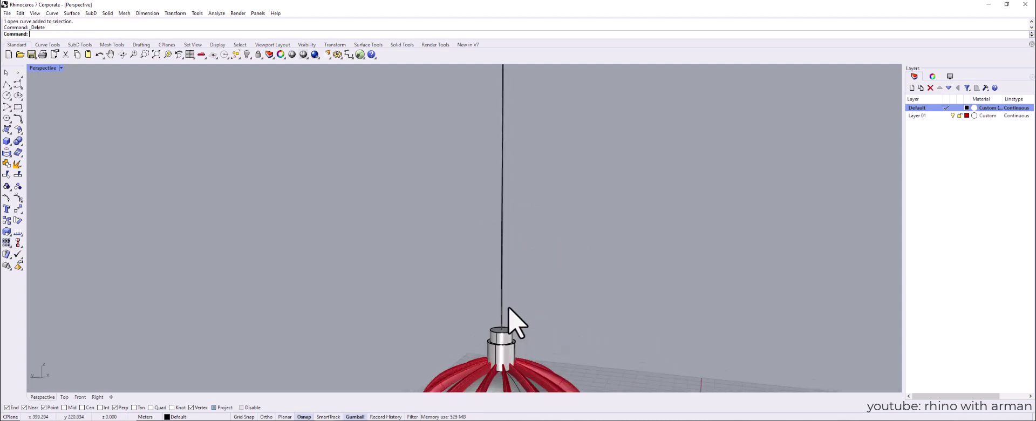
scroll(473, 347, down, 13)
scroll(475, 302, down, 7)
scroll(514, 342, down, 2)
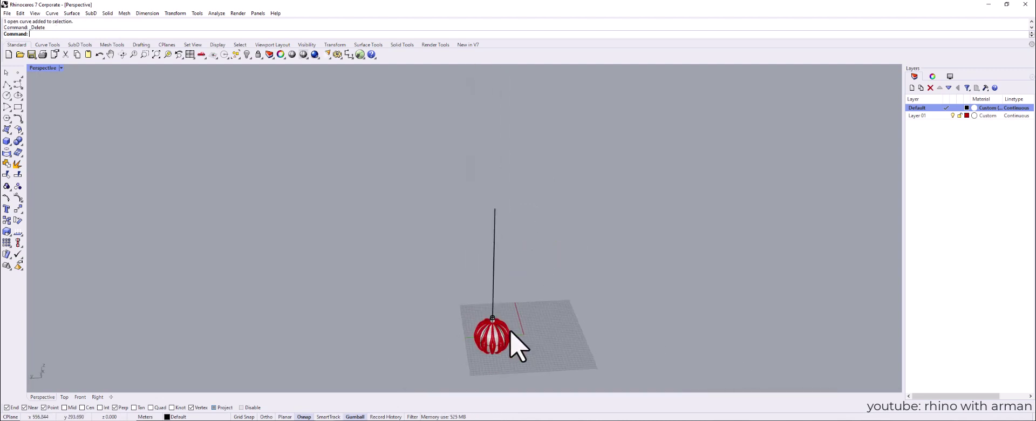
- Copy the lamp's two cap cylinders straight up to just above the cord's upper end
scroll(479, 329, up, 5)
scroll(478, 324, up, 3)
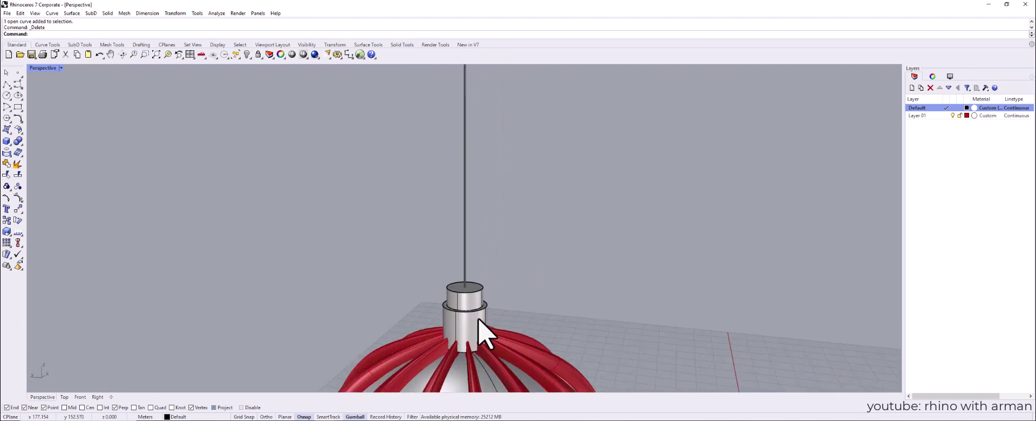
click(479, 312)
click(482, 294)
scroll(491, 305, down, 5)
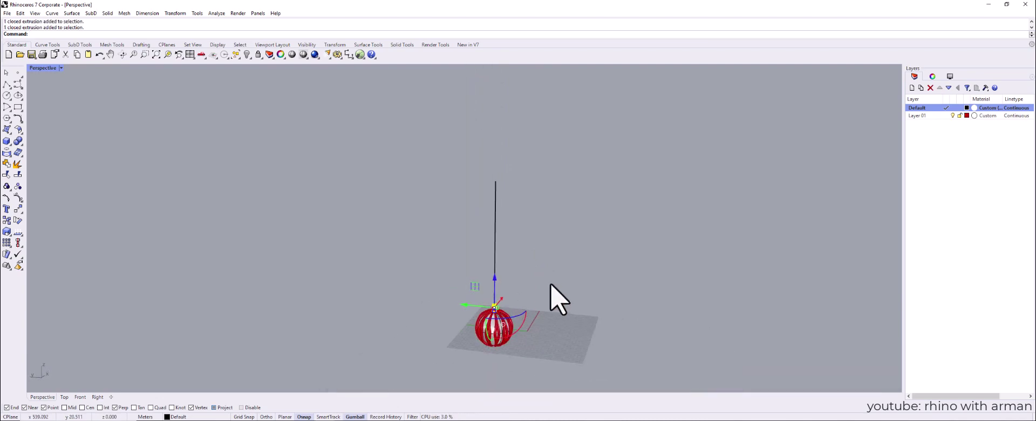
drag(487, 309, 488, 210)
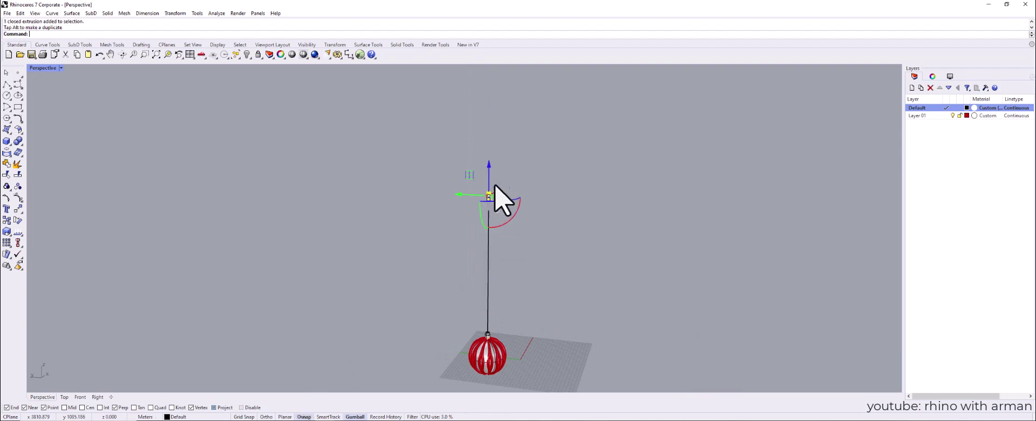
- Flip the copied cap cylinders upside down, smaller one facing down, and lower them onto the cord's upper end
scroll(497, 232, up, 3)
drag(541, 233, 526, 173)
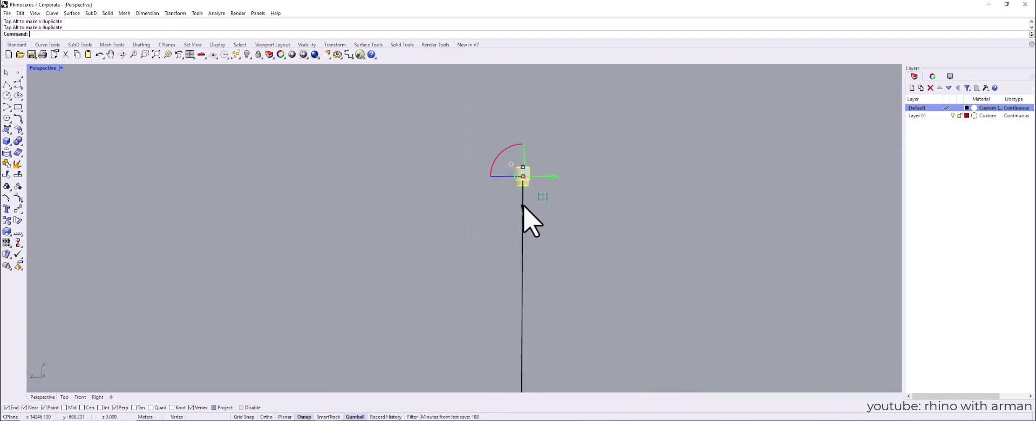
scroll(528, 221, up, 3)
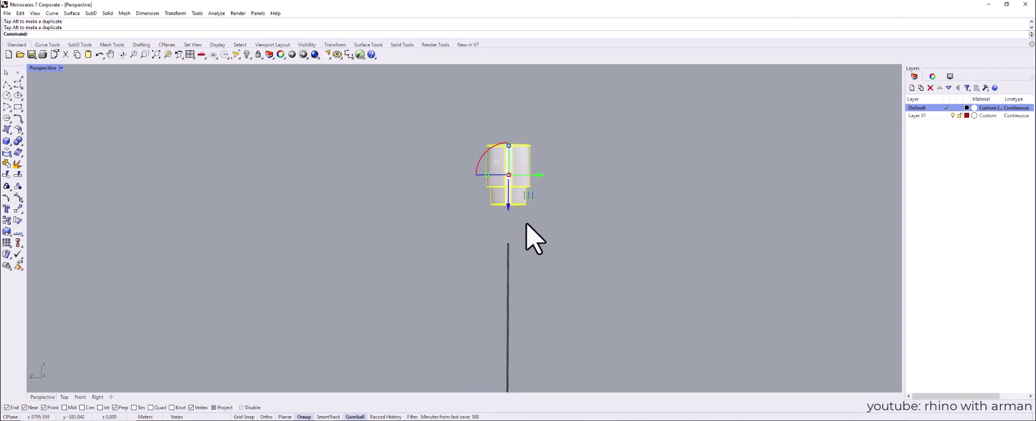
drag(509, 231, 513, 249)
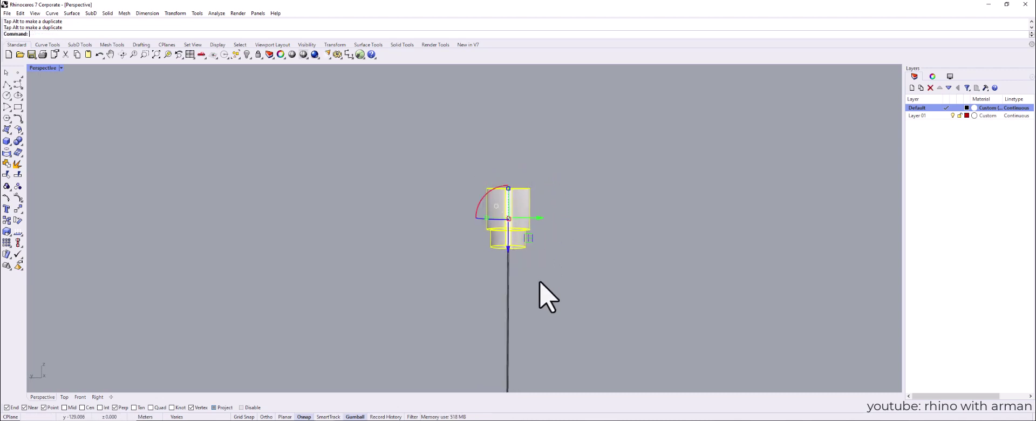
- Group all parts of the pendant lamp, including the sphere, strips, cord and both caps
scroll(539, 297, down, 5)
scroll(528, 263, down, 6)
right_drag(532, 270, 539, 337)
scroll(528, 318, up, 8)
drag(544, 306, 475, 96)
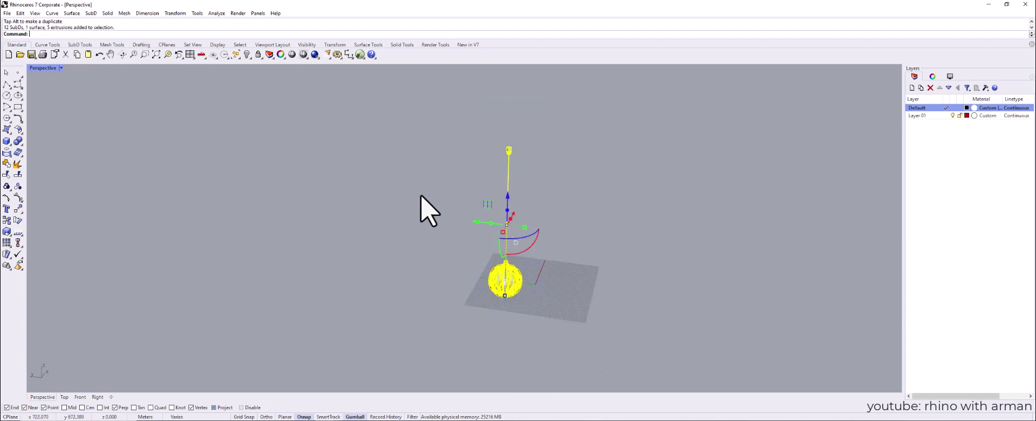
key(ctrl+g)
scroll(516, 250, up, 2)
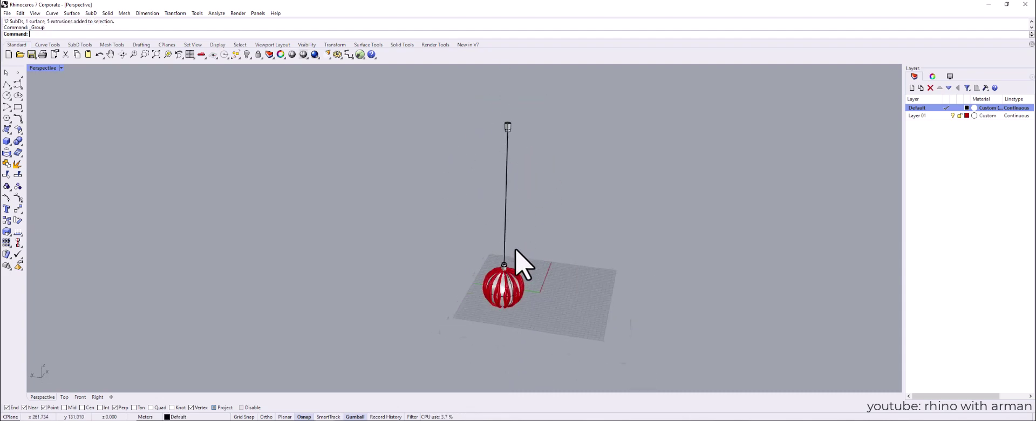
- Change the colour of Layer 01 to black
click(966, 116)
click(735, 267)
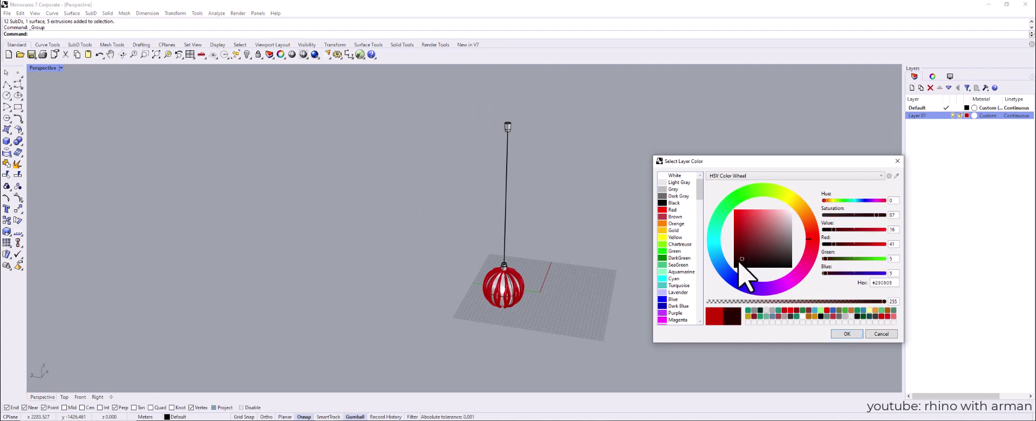
click(847, 333)
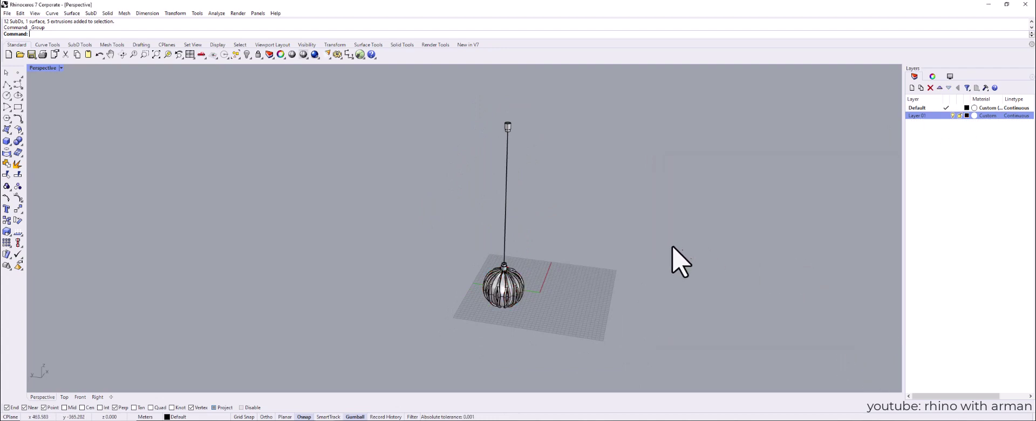
mouse_move(582, 285)
right_down()
mouse_move(594, 252)
mouse_move(596, 281)
right_up()
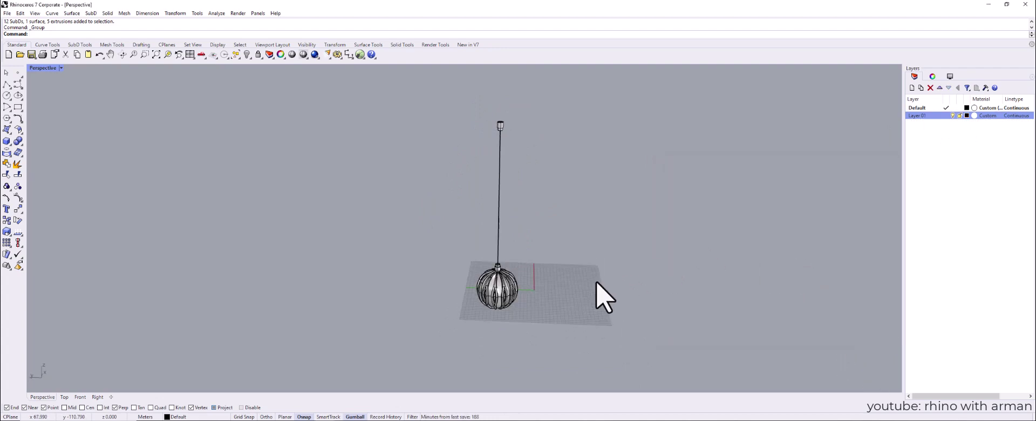
click(498, 214)
click(587, 256)
scroll(554, 257, down, 4)
right_drag(555, 259, 563, 293)
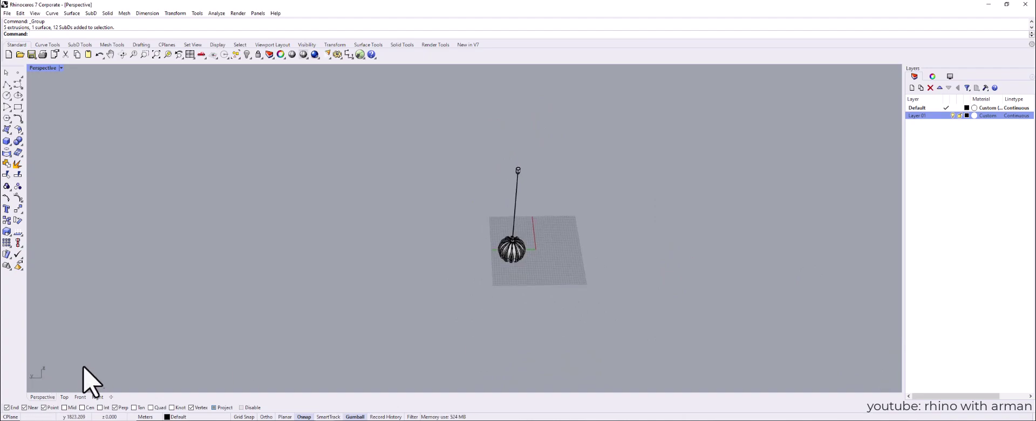
- Start a box in the Top view with a rectangular base of about 580 by 600 m around the lamp
click(64, 397)
scroll(51, 173, down, 5)
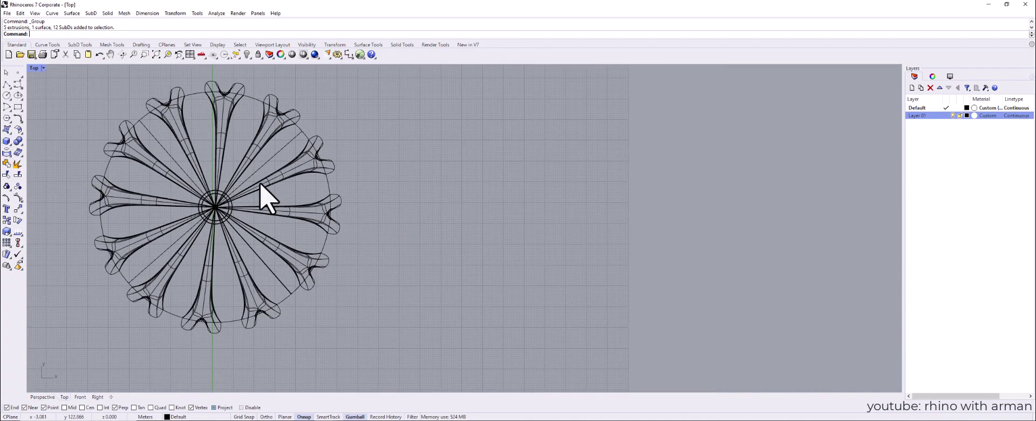
scroll(334, 204, down, 3)
right_drag(398, 199, 486, 245)
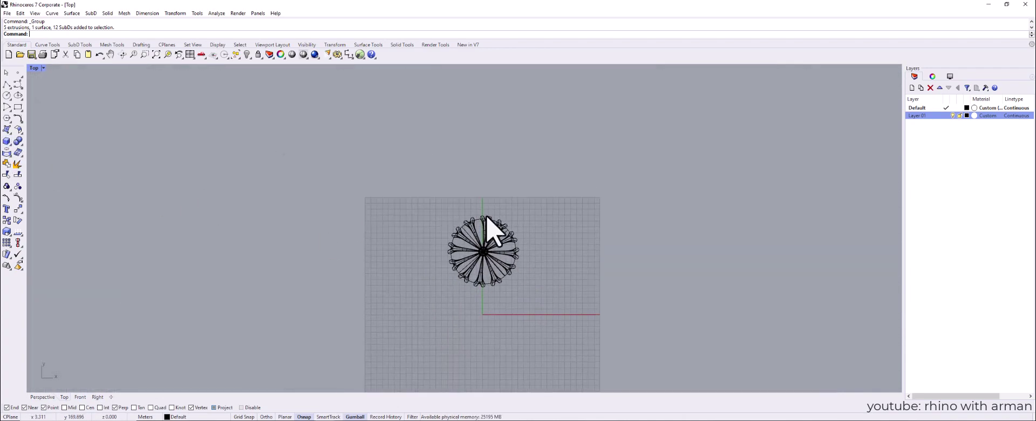
scroll(487, 216, down, 3)
click(7, 141)
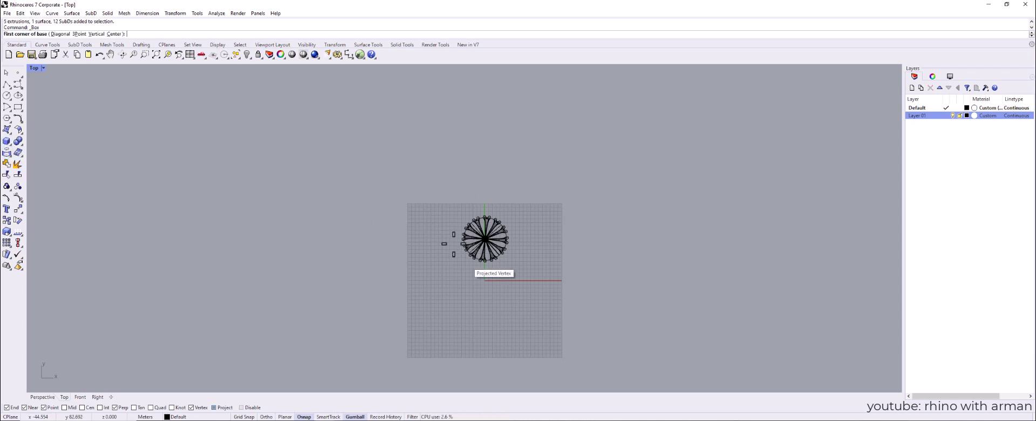
scroll(453, 234, down, 6)
right_drag(462, 242, 491, 274)
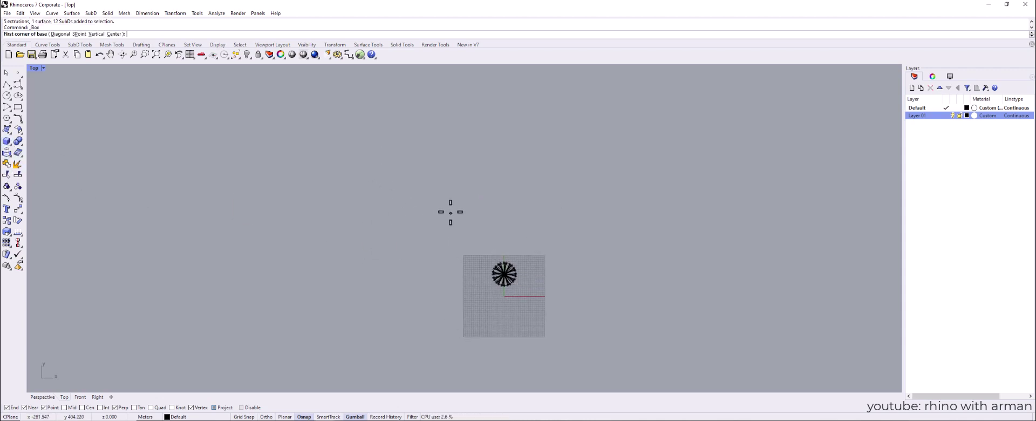
click(450, 212)
click(569, 336)
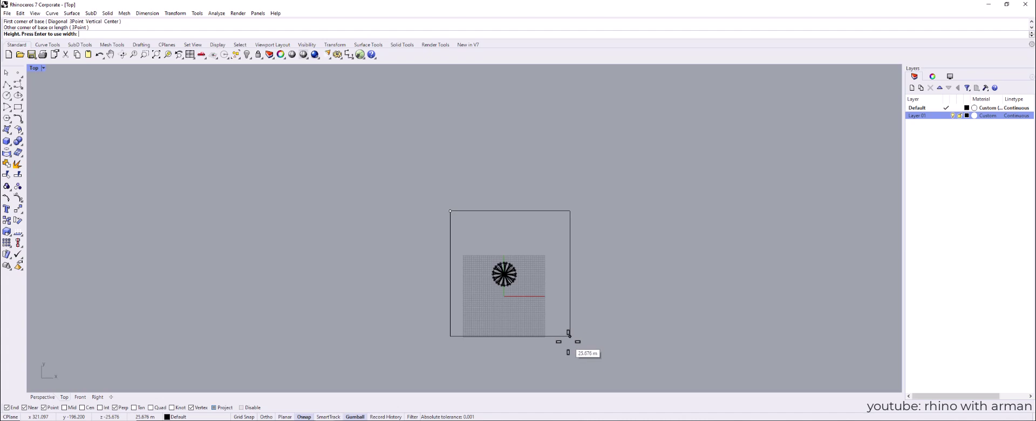
- Give the box a low height in the Front view so it forms a thin flat slab
click(80, 397)
scroll(497, 294, down, 5)
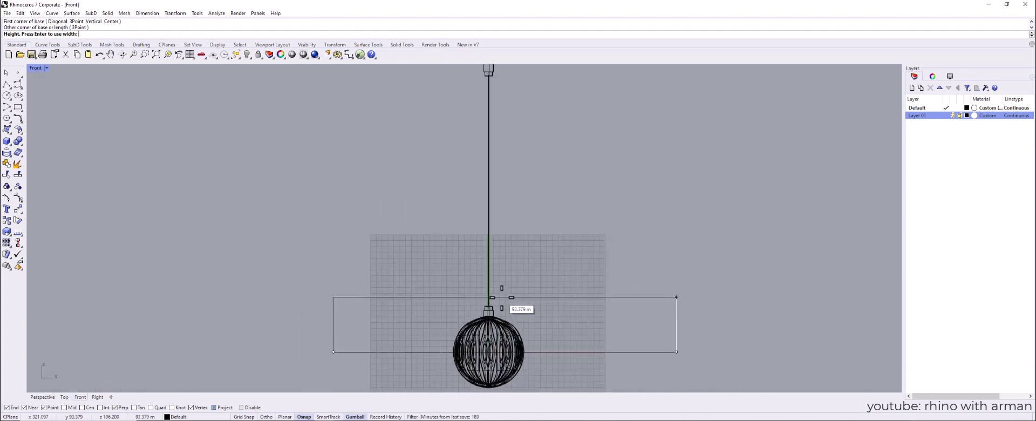
click(606, 333)
- Move the thin slab straight up to sit on the lamp's upper cap as a ceiling
click(496, 327)
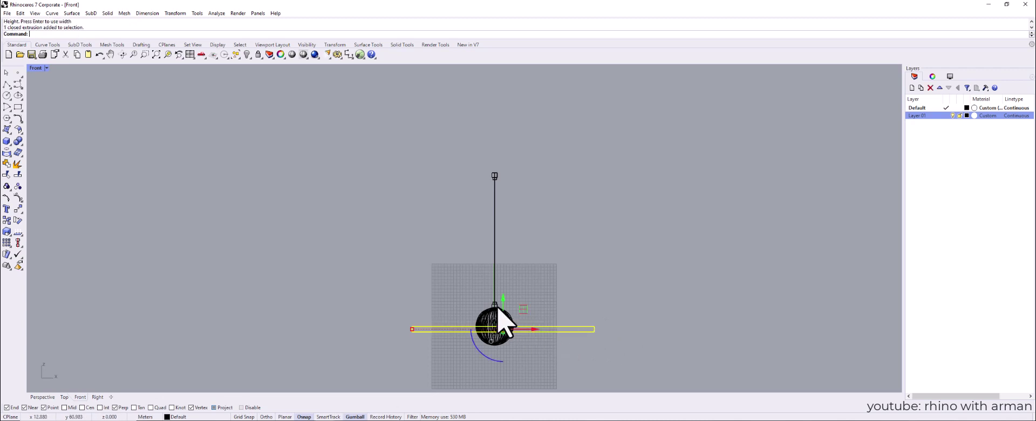
drag(503, 299, 513, 154)
scroll(501, 148, up, 5)
scroll(513, 246, down, 10)
click(598, 302)
right_drag(590, 302, 582, 203)
scroll(582, 204, down, 4)
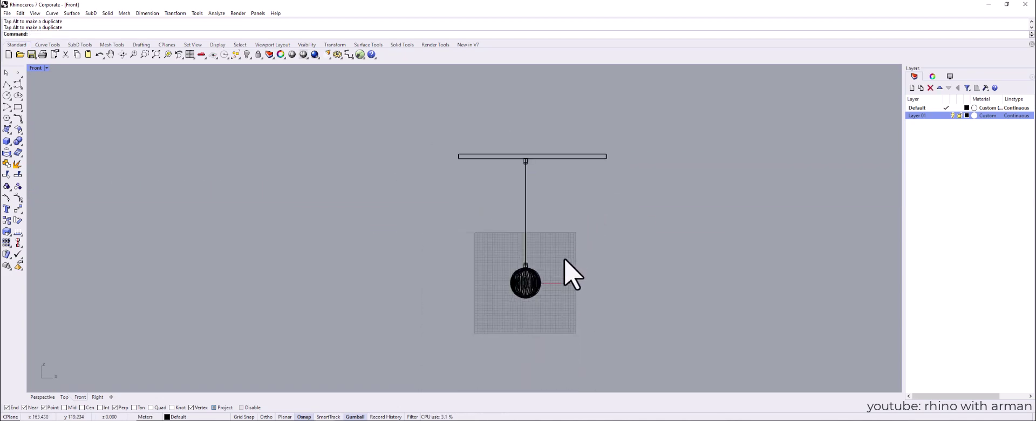
- Copy the grouped pendant lamp beneath the ceiling slab to form a cluster of four lamps
key(ctrl+a)
right_drag(591, 271, 551, 282)
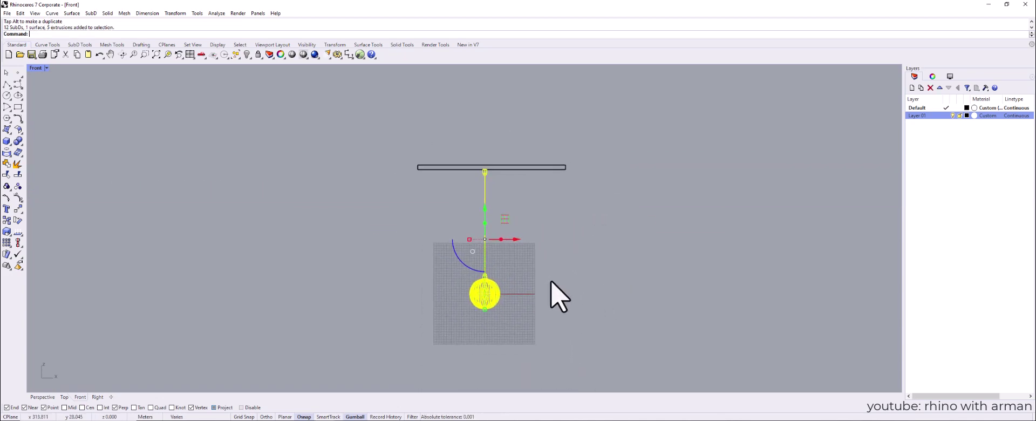
alt+drag(514, 240, 548, 240)
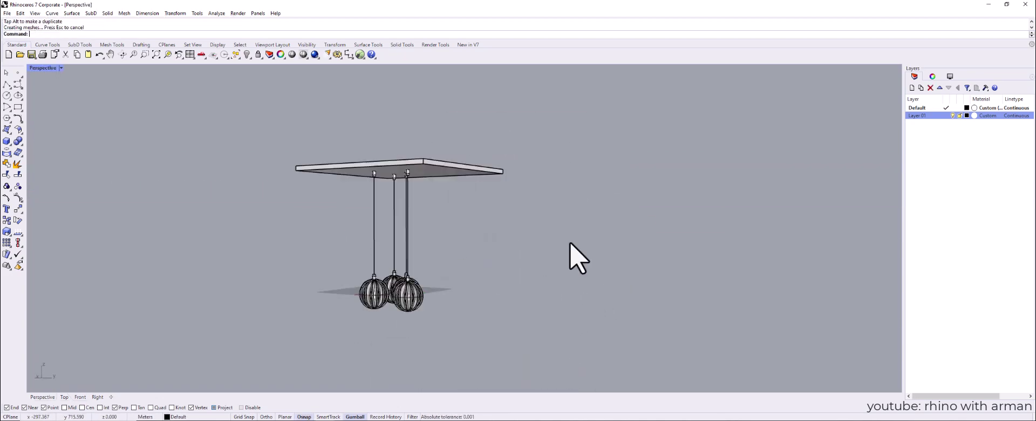
- Scale the cord of a copied pendant to reach between its upper and lower caps, and group the lamp's parts again
scroll(575, 243, up, 5)
click(441, 176)
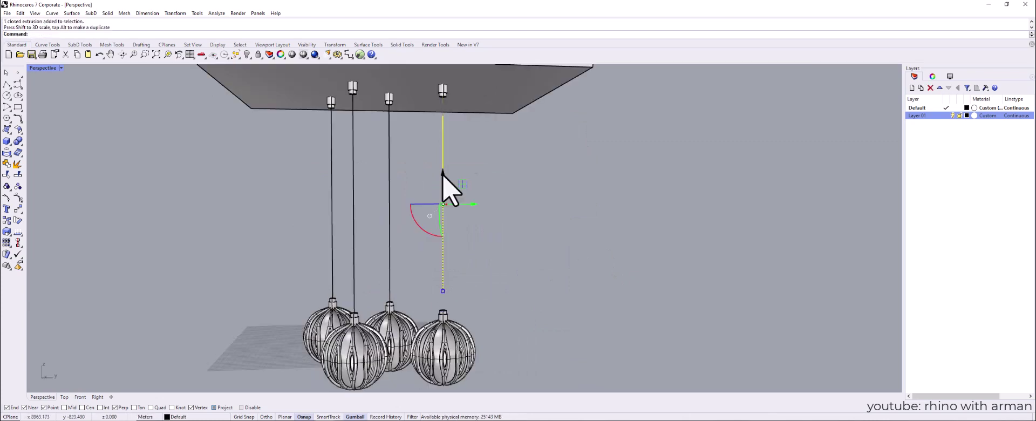
click(434, 291)
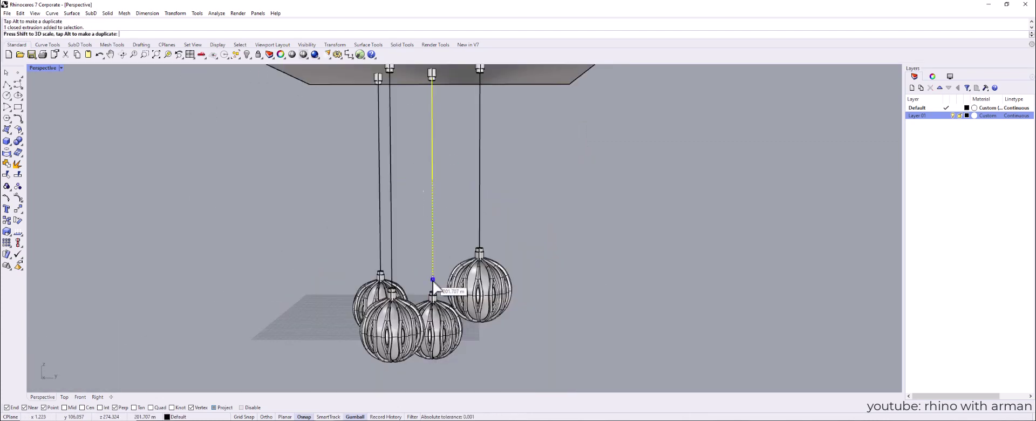
click(432, 290)
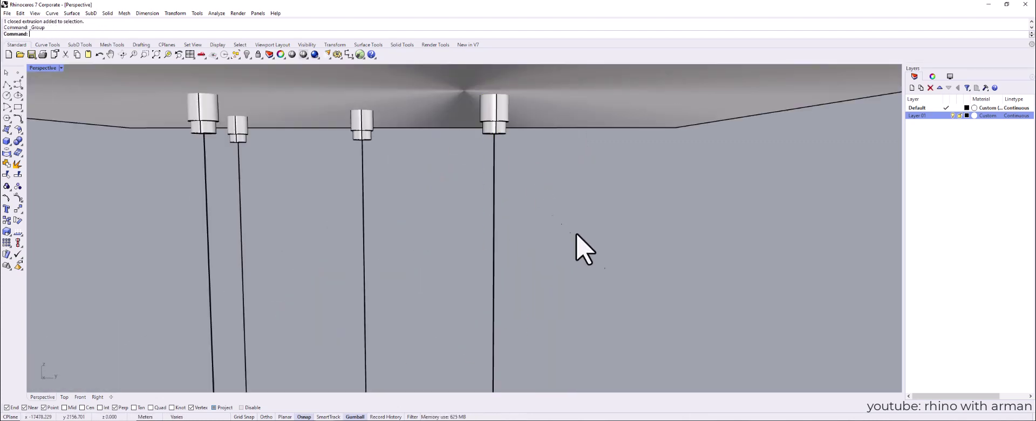
scroll(578, 238, down, 6)
right_drag(560, 267, 588, 293)
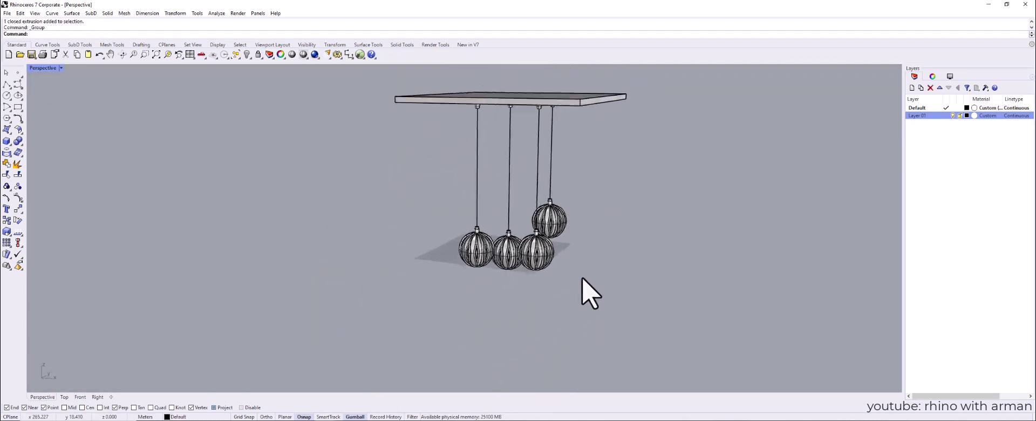
- Set the Perspective view's display mode to Rendered
click(63, 68)
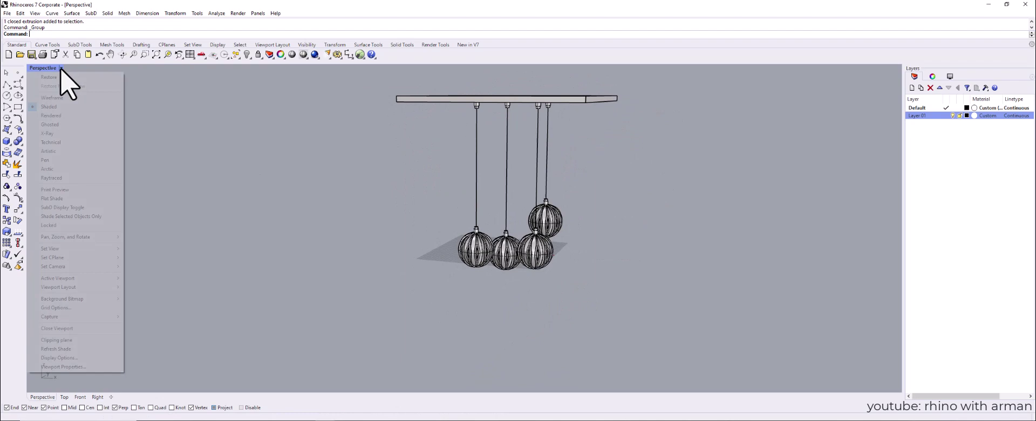
click(54, 115)
right_drag(469, 293, 580, 210)
- Create a new layer and move the ceiling slab onto it
click(480, 116)
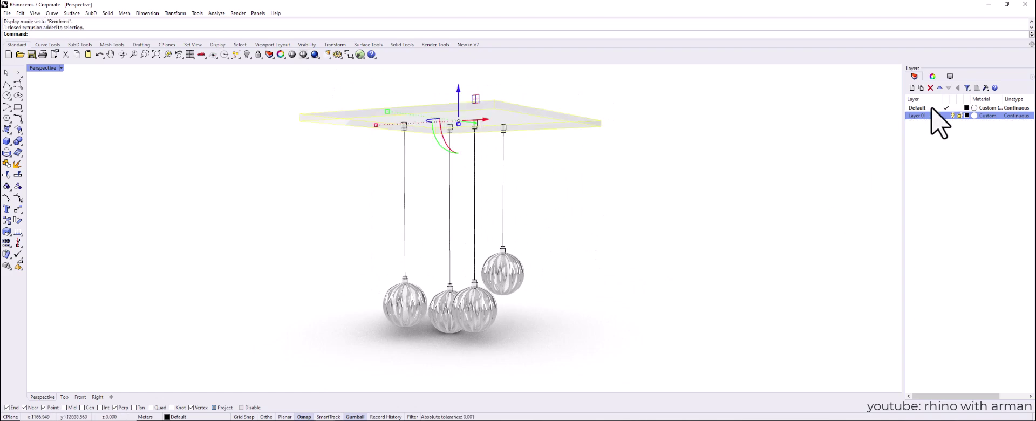
click(911, 87)
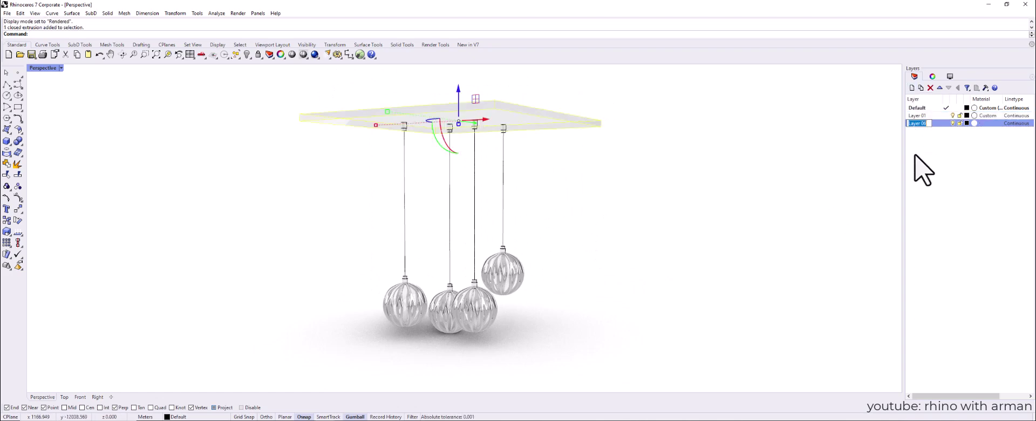
right_click(941, 125)
click(969, 265)
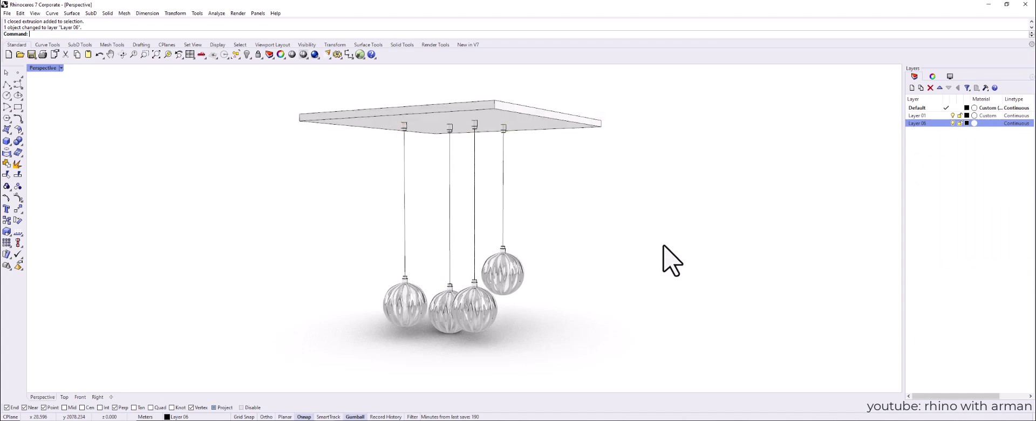
- Examine the pendant cluster and the ceiling slab from several angles in the rendered view
right_drag(486, 214, 514, 220)
scroll(412, 132, up, 6)
right_drag(455, 164, 515, 180)
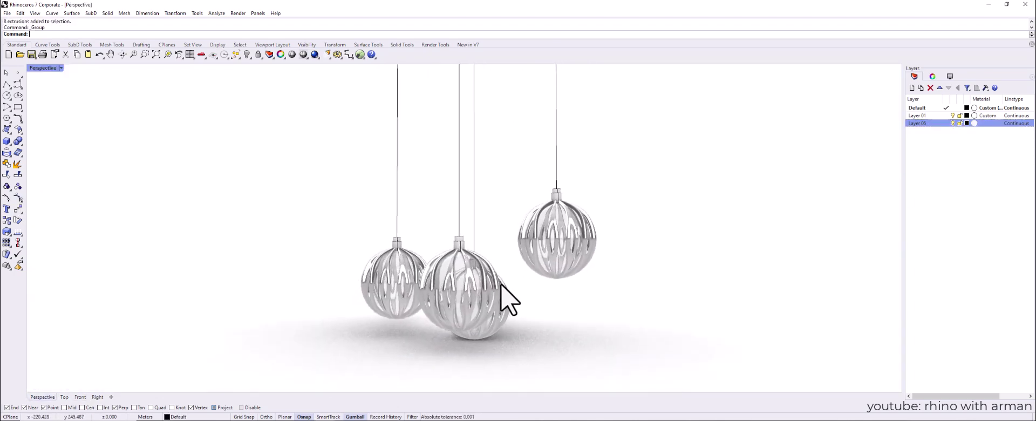
scroll(509, 300, down, 5)
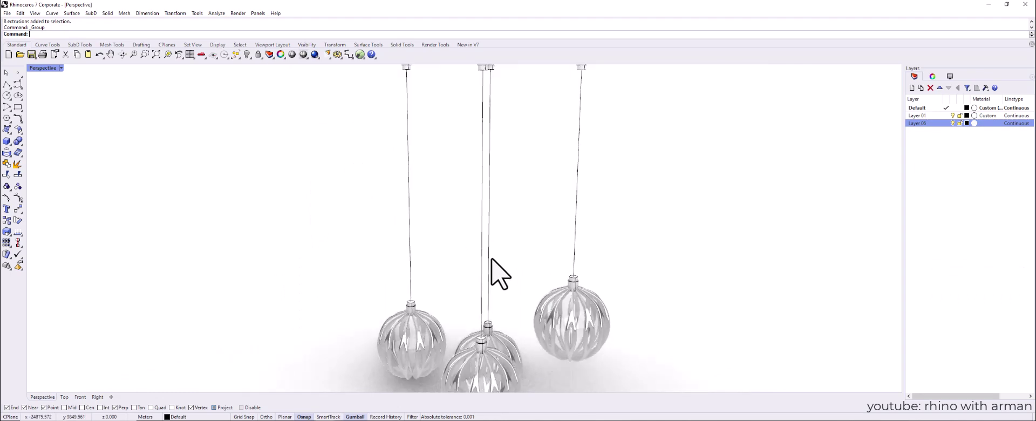
right_drag(491, 259, 432, 245)
shift+right_drag(325, 247, 511, 304)
scroll(426, 296, down, 3)
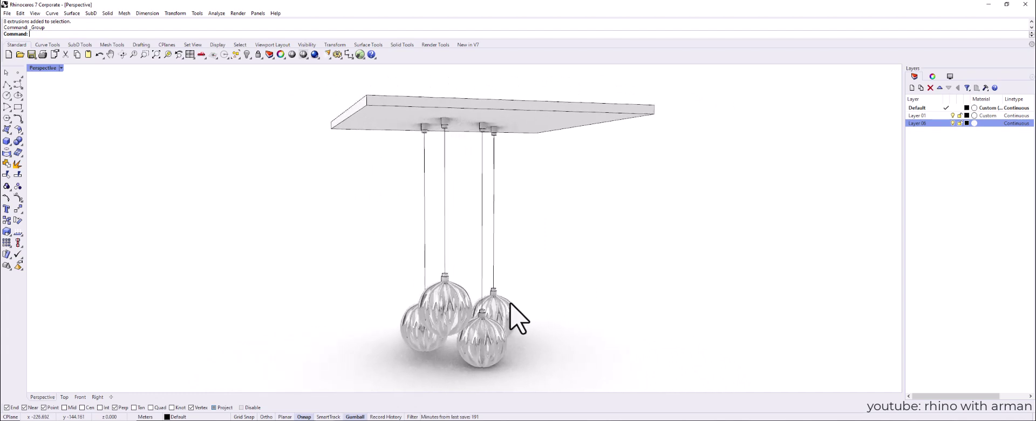